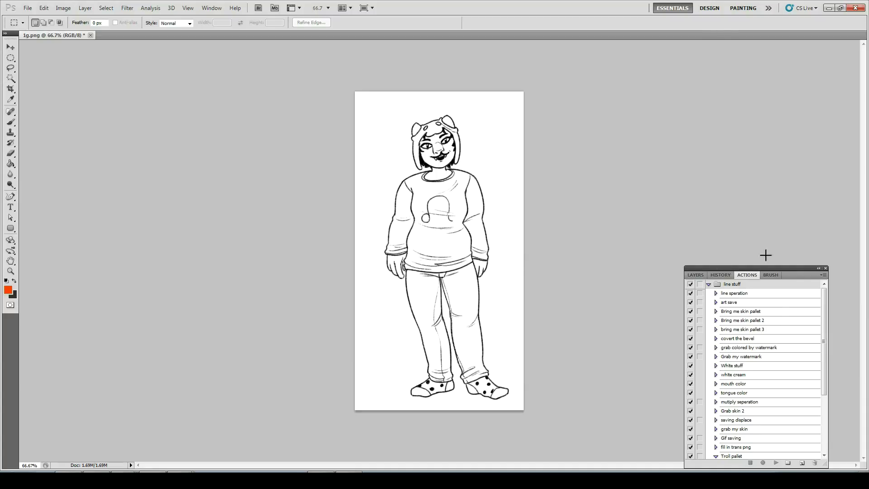
# Run the "line speration" action on the line art to build the lines, light, shade and back layers
pyautogui.click(757, 295)
pyautogui.click(777, 462)
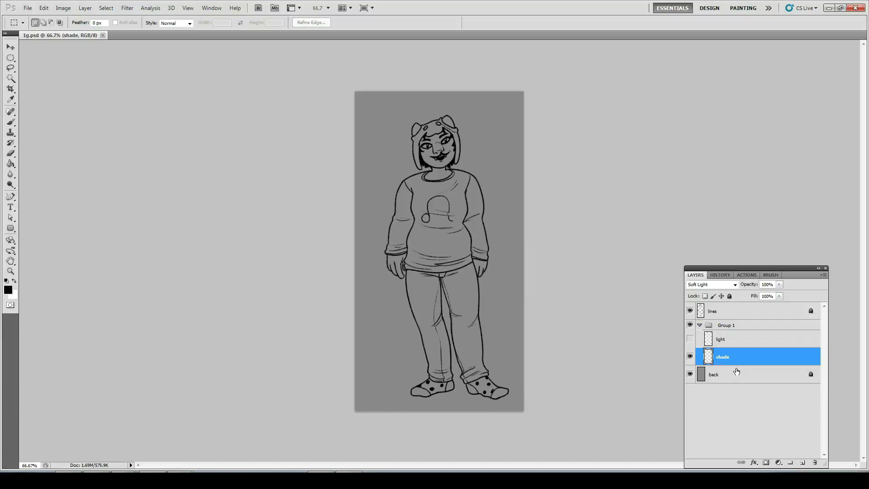
# Paint black brush shading on the shade layer along the viewer's-left flap, brim and ear of the hat
pyautogui.press('z')
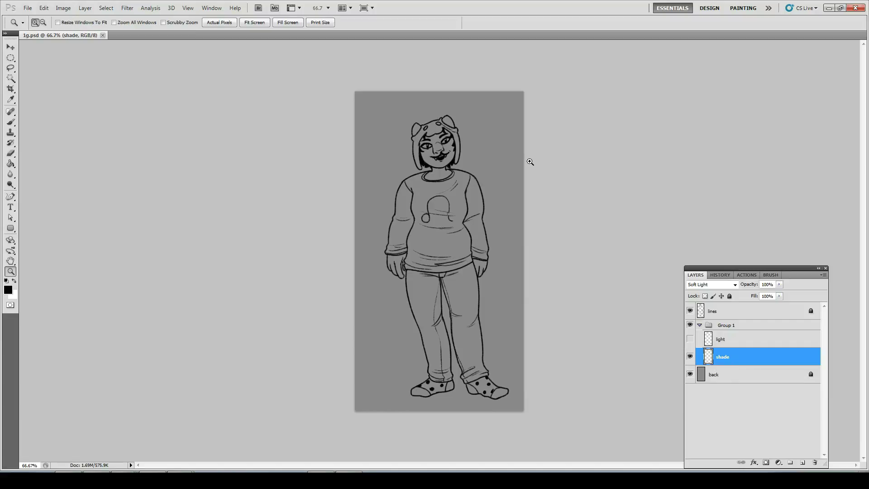
pyautogui.click(467, 158)
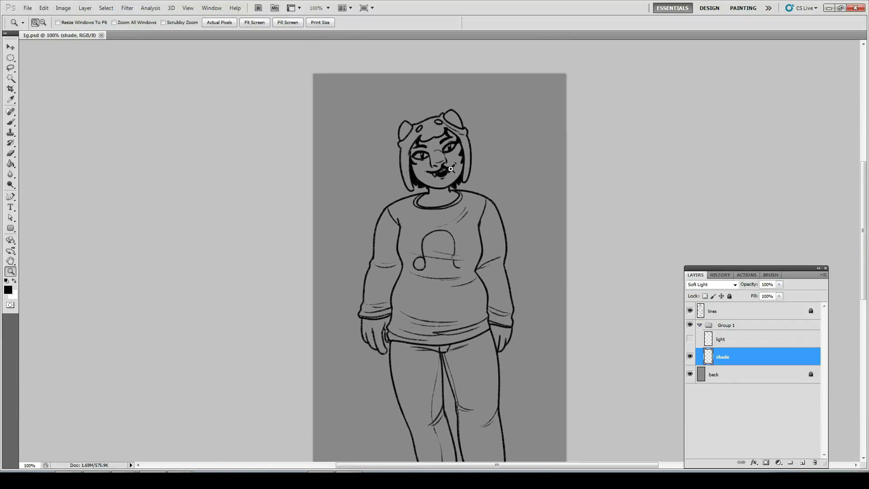
pyautogui.press('b')
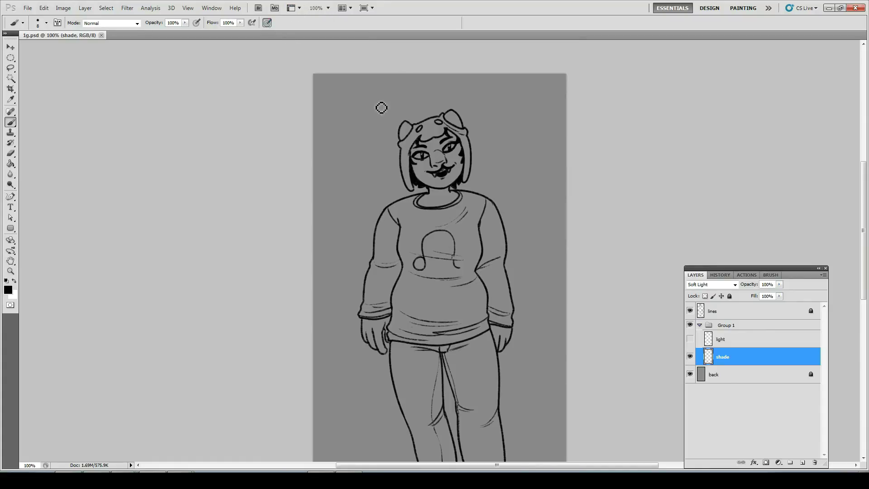
pyautogui.press('z')
pyautogui.click(467, 174)
pyautogui.moveTo(467, 174)
pyautogui.mouseDown()
pyautogui.moveTo(450, 194)
pyautogui.moveTo(455, 200)
pyautogui.mouseUp()
pyautogui.press('b')
pyautogui.moveTo(381, 149)
pyautogui.mouseDown()
pyautogui.moveTo(361, 199)
pyautogui.moveTo(365, 173)
pyautogui.moveTo(364, 221)
pyautogui.moveTo(359, 192)
pyautogui.moveTo(369, 253)
pyautogui.mouseUp()
pyautogui.moveTo(343, 161)
pyautogui.mouseDown()
pyautogui.moveTo(355, 235)
pyautogui.moveTo(348, 225)
pyautogui.moveTo(371, 260)
pyautogui.mouseUp()
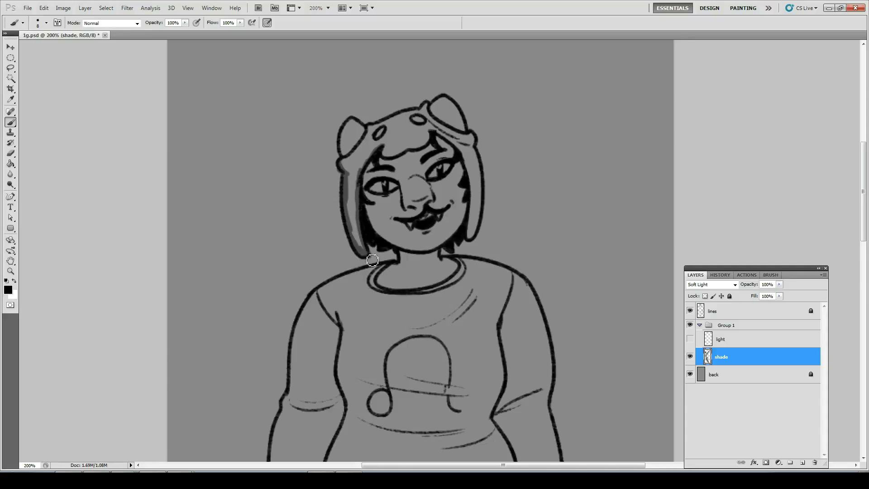
pyautogui.moveTo(367, 135); pyautogui.dragTo(350, 161)
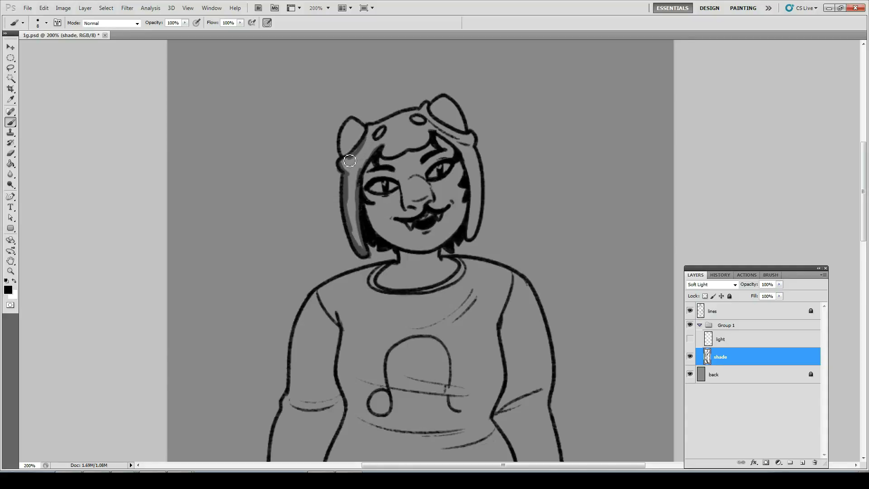
pyautogui.moveTo(350, 115); pyautogui.dragTo(343, 149)
# Shade the rest of the hat, the fringe shadow, the side of the nose and the edge of the face
pyautogui.moveTo(375, 126)
pyautogui.mouseDown()
pyautogui.moveTo(433, 103)
pyautogui.moveTo(452, 129)
pyautogui.moveTo(438, 121)
pyautogui.moveTo(471, 134)
pyautogui.moveTo(471, 172)
pyautogui.moveTo(422, 143)
pyautogui.moveTo(430, 134)
pyautogui.moveTo(408, 156)
pyautogui.moveTo(384, 159)
pyautogui.moveTo(383, 149)
pyautogui.moveTo(389, 158)
pyautogui.moveTo(416, 152)
pyautogui.moveTo(434, 134)
pyautogui.moveTo(463, 156)
pyautogui.moveTo(471, 238)
pyautogui.moveTo(470, 202)
pyautogui.moveTo(460, 233)
pyautogui.moveTo(433, 249)
pyautogui.moveTo(395, 248)
pyautogui.moveTo(381, 235)
pyautogui.moveTo(365, 199)
pyautogui.moveTo(373, 162)
pyautogui.moveTo(421, 154)
pyautogui.moveTo(437, 136)
pyautogui.moveTo(464, 164)
pyautogui.moveTo(472, 215)
pyautogui.mouseUp()
pyautogui.moveTo(401, 186)
pyautogui.mouseDown()
pyautogui.moveTo(407, 210)
pyautogui.moveTo(436, 202)
pyautogui.moveTo(433, 184)
pyautogui.mouseUp()
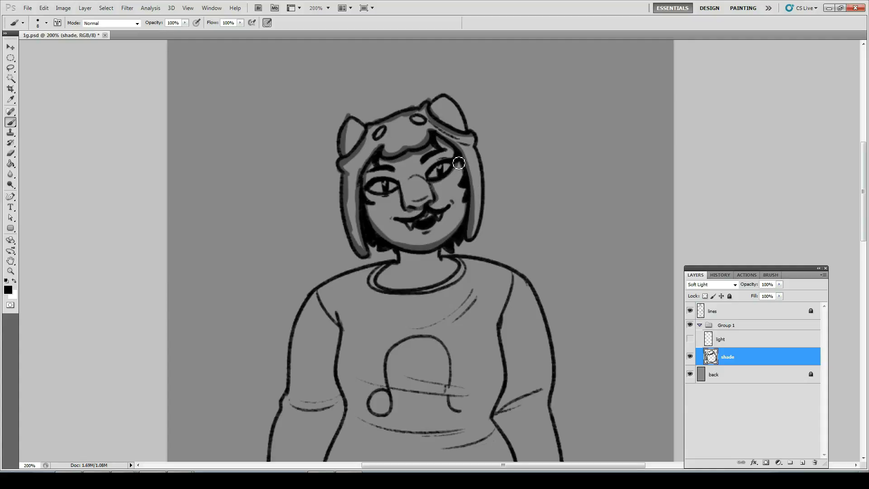
pyautogui.moveTo(370, 195)
pyautogui.mouseDown()
pyautogui.moveTo(404, 194)
pyautogui.moveTo(375, 198)
pyautogui.moveTo(369, 220)
pyautogui.moveTo(387, 242)
pyautogui.mouseUp()
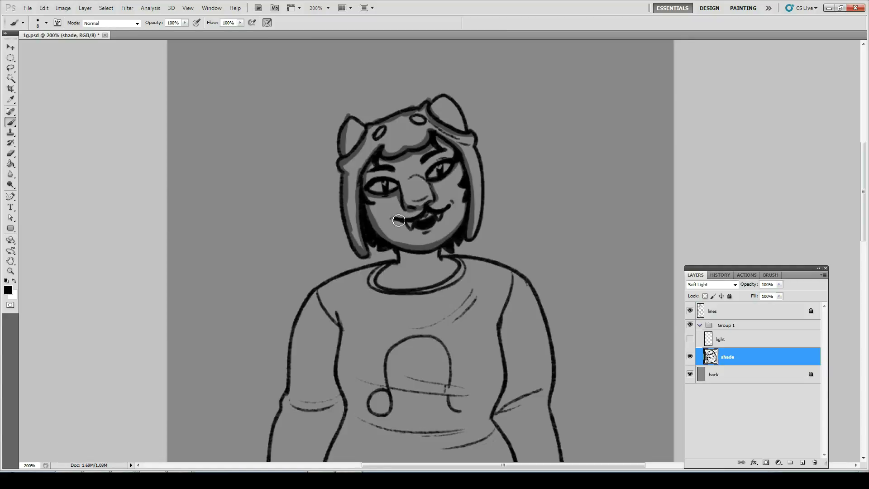
# Shade the sweater's shoulders, the armhole seams and both sides of the torso
pyautogui.moveTo(426, 210)
pyautogui.mouseDown()
pyautogui.moveTo(453, 206)
pyautogui.moveTo(429, 233)
pyautogui.moveTo(406, 227)
pyautogui.moveTo(423, 238)
pyautogui.moveTo(393, 252)
pyautogui.moveTo(401, 267)
pyautogui.moveTo(403, 253)
pyautogui.moveTo(438, 247)
pyautogui.moveTo(445, 261)
pyautogui.moveTo(408, 252)
pyautogui.moveTo(315, 304)
pyautogui.moveTo(328, 289)
pyautogui.moveTo(398, 260)
pyautogui.moveTo(332, 295)
pyautogui.moveTo(351, 278)
pyautogui.moveTo(311, 310)
pyautogui.moveTo(322, 293)
pyautogui.moveTo(293, 344)
pyautogui.moveTo(313, 305)
pyautogui.moveTo(285, 406)
pyautogui.moveTo(317, 295)
pyautogui.moveTo(345, 330)
pyautogui.moveTo(318, 304)
pyautogui.moveTo(341, 331)
pyautogui.mouseUp()
pyautogui.moveTo(450, 258)
pyautogui.mouseDown()
pyautogui.moveTo(500, 264)
pyautogui.moveTo(518, 277)
pyautogui.moveTo(441, 265)
pyautogui.moveTo(513, 277)
pyautogui.moveTo(500, 323)
pyautogui.moveTo(505, 371)
pyautogui.moveTo(489, 417)
pyautogui.moveTo(508, 292)
pyautogui.moveTo(500, 275)
pyautogui.moveTo(460, 273)
pyautogui.moveTo(500, 283)
pyautogui.moveTo(494, 380)
pyautogui.mouseUp()
pyautogui.moveTo(445, 418); pyautogui.dragTo(443, 231)
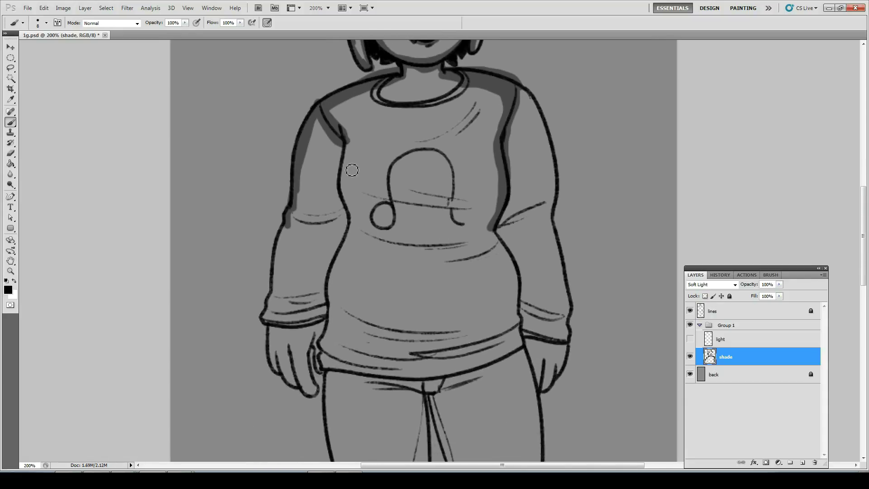
pyautogui.moveTo(351, 145)
pyautogui.mouseDown()
pyautogui.moveTo(352, 233)
pyautogui.moveTo(332, 312)
pyautogui.moveTo(348, 223)
pyautogui.moveTo(338, 175)
pyautogui.moveTo(345, 147)
pyautogui.moveTo(348, 238)
pyautogui.moveTo(324, 294)
pyautogui.moveTo(329, 315)
pyautogui.moveTo(340, 146)
pyautogui.moveTo(322, 149)
pyautogui.moveTo(314, 132)
pyautogui.moveTo(322, 118)
pyautogui.moveTo(303, 143)
pyautogui.mouseUp()
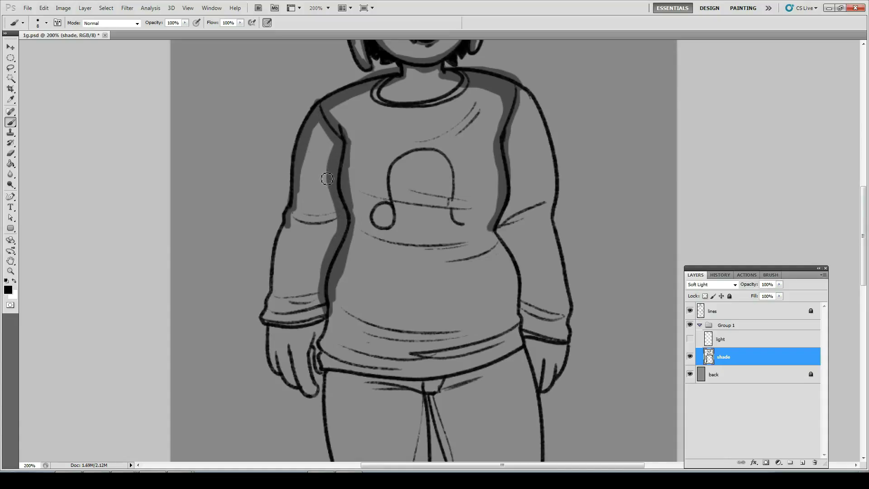
# Shade the viewer's-left lower sleeve and cuff, the sweater's hem band and the fingers of that hand
pyautogui.moveTo(295, 218)
pyautogui.mouseDown()
pyautogui.moveTo(344, 214)
pyautogui.moveTo(312, 240)
pyautogui.moveTo(293, 215)
pyautogui.moveTo(278, 270)
pyautogui.moveTo(295, 210)
pyautogui.moveTo(266, 326)
pyautogui.moveTo(301, 325)
pyautogui.moveTo(330, 310)
pyautogui.moveTo(315, 324)
pyautogui.moveTo(281, 327)
pyautogui.moveTo(265, 317)
pyautogui.moveTo(334, 299)
pyautogui.moveTo(272, 320)
pyautogui.moveTo(266, 310)
pyautogui.moveTo(273, 297)
pyautogui.moveTo(334, 287)
pyautogui.moveTo(321, 296)
pyautogui.moveTo(330, 322)
pyautogui.moveTo(321, 372)
pyautogui.moveTo(315, 345)
pyautogui.moveTo(323, 319)
pyautogui.moveTo(323, 371)
pyautogui.moveTo(336, 292)
pyautogui.moveTo(326, 353)
pyautogui.moveTo(406, 368)
pyautogui.moveTo(322, 359)
pyautogui.moveTo(331, 374)
pyautogui.moveTo(472, 367)
pyautogui.moveTo(527, 341)
pyautogui.moveTo(519, 354)
pyautogui.moveTo(433, 382)
pyautogui.moveTo(330, 366)
pyautogui.moveTo(478, 367)
pyautogui.moveTo(528, 343)
pyautogui.moveTo(424, 381)
pyautogui.moveTo(353, 378)
pyautogui.moveTo(325, 372)
pyautogui.moveTo(317, 331)
pyautogui.moveTo(306, 381)
pyautogui.mouseUp()
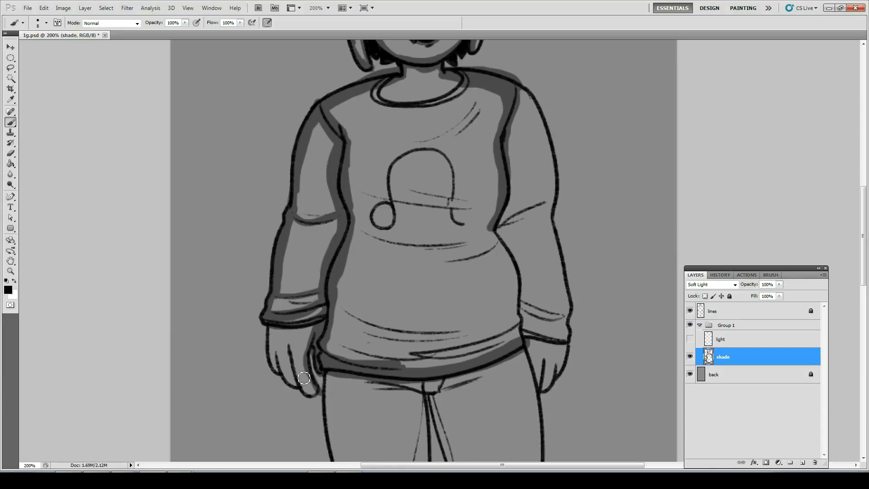
pyautogui.moveTo(294, 348); pyautogui.dragTo(305, 388)
pyautogui.moveTo(271, 334)
pyautogui.mouseDown()
pyautogui.moveTo(278, 377)
pyautogui.moveTo(275, 349)
pyautogui.moveTo(299, 381)
pyautogui.mouseUp()
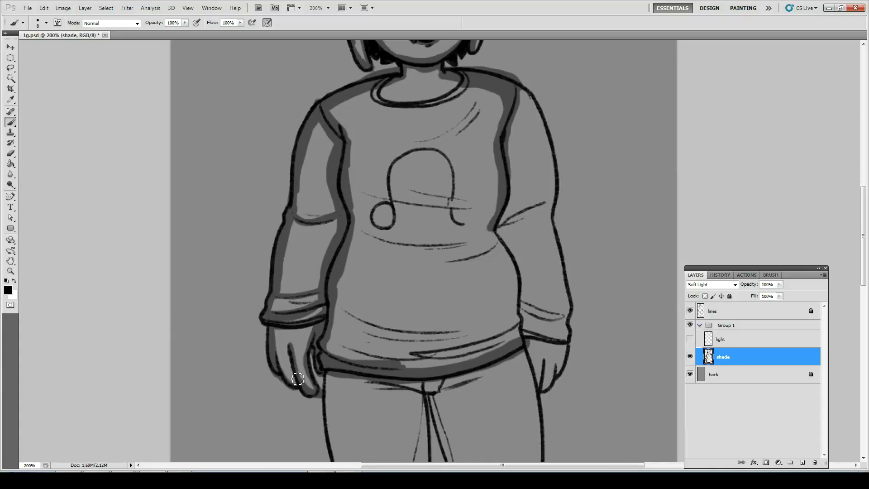
# Shade the crease lines above the sweater's hem and the fold at the viewer's-right waist
pyautogui.moveTo(268, 330)
pyautogui.mouseDown()
pyautogui.moveTo(350, 314)
pyautogui.moveTo(401, 330)
pyautogui.moveTo(468, 327)
pyautogui.mouseUp()
pyautogui.moveTo(370, 336)
pyautogui.mouseDown()
pyautogui.moveTo(450, 341)
pyautogui.moveTo(417, 355)
pyautogui.moveTo(524, 320)
pyautogui.moveTo(461, 352)
pyautogui.moveTo(416, 357)
pyautogui.moveTo(440, 359)
pyautogui.moveTo(499, 349)
pyautogui.moveTo(336, 348)
pyautogui.moveTo(397, 356)
pyautogui.mouseUp()
pyautogui.moveTo(329, 346); pyautogui.dragTo(373, 357)
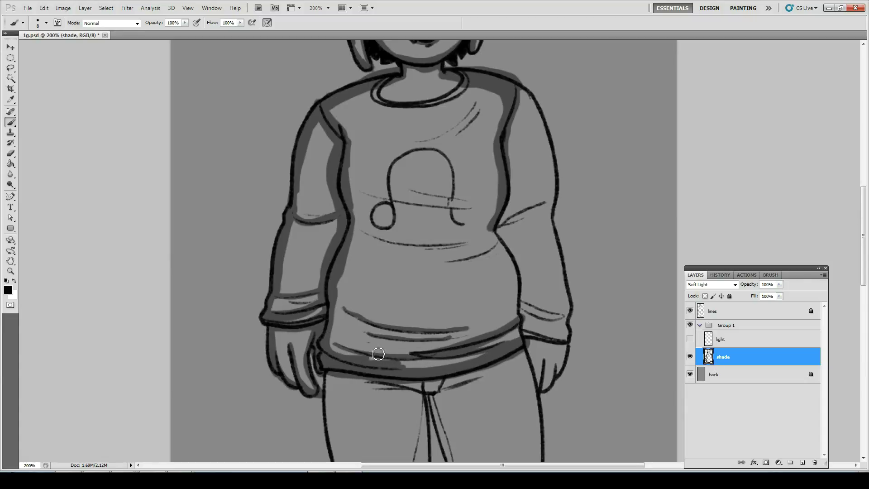
pyautogui.moveTo(449, 264)
pyautogui.mouseDown()
pyautogui.moveTo(501, 243)
pyautogui.moveTo(524, 344)
pyautogui.mouseUp()
# Shade the inner edge of the viewer's-right sleeve beside the torso and fill the fold at its elbow
pyautogui.moveTo(520, 302)
pyautogui.mouseDown()
pyautogui.moveTo(491, 225)
pyautogui.moveTo(505, 186)
pyautogui.mouseUp()
pyautogui.moveTo(504, 238)
pyautogui.mouseDown()
pyautogui.moveTo(524, 274)
pyautogui.moveTo(523, 340)
pyautogui.mouseUp()
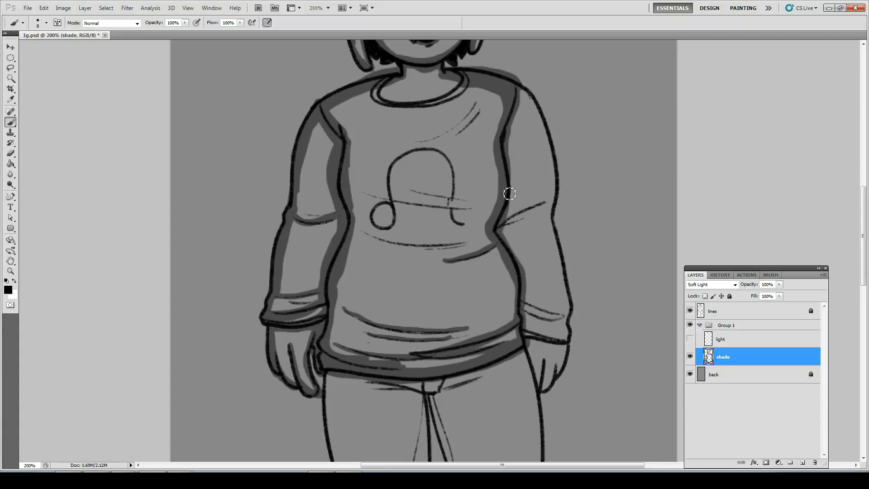
pyautogui.moveTo(547, 205); pyautogui.dragTo(503, 231)
pyautogui.moveTo(549, 203); pyautogui.dragTo(503, 232)
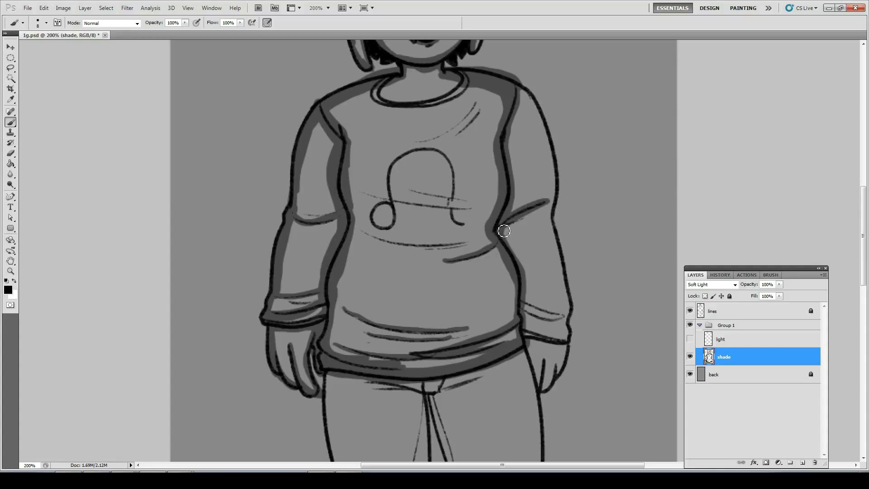
pyautogui.moveTo(548, 208); pyautogui.dragTo(504, 233)
# Shade the folds across the sweater's belly and chest and fill in the hem shadow
pyautogui.moveTo(360, 230)
pyautogui.mouseDown()
pyautogui.moveTo(402, 247)
pyautogui.moveTo(464, 243)
pyautogui.mouseUp()
pyautogui.moveTo(350, 146)
pyautogui.mouseDown()
pyautogui.moveTo(355, 221)
pyautogui.moveTo(334, 330)
pyautogui.moveTo(347, 359)
pyautogui.moveTo(341, 344)
pyautogui.moveTo(334, 351)
pyautogui.moveTo(439, 372)
pyautogui.moveTo(512, 348)
pyautogui.moveTo(483, 350)
pyautogui.moveTo(517, 333)
pyautogui.moveTo(499, 344)
pyautogui.mouseUp()
pyautogui.moveTo(364, 194); pyautogui.dragTo(471, 213)
pyautogui.moveTo(412, 193); pyautogui.dragTo(470, 208)
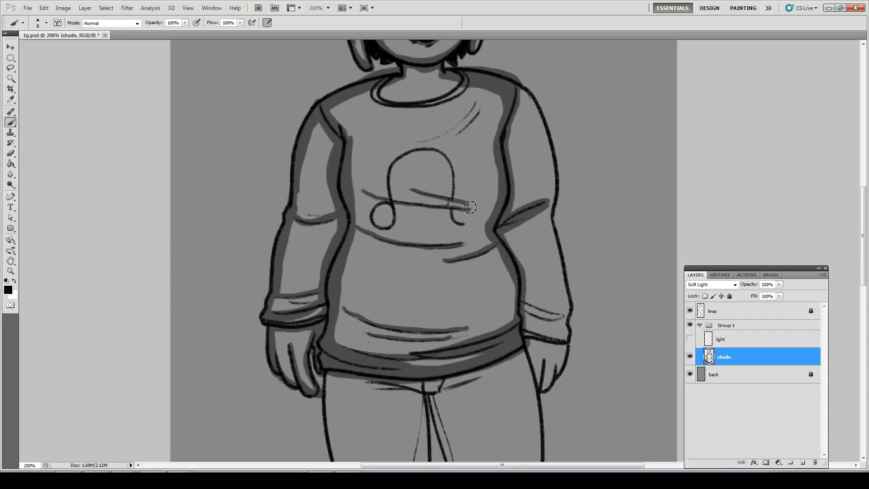
pyautogui.moveTo(420, 142)
pyautogui.mouseDown()
pyautogui.moveTo(484, 96)
pyautogui.moveTo(450, 146)
pyautogui.mouseUp()
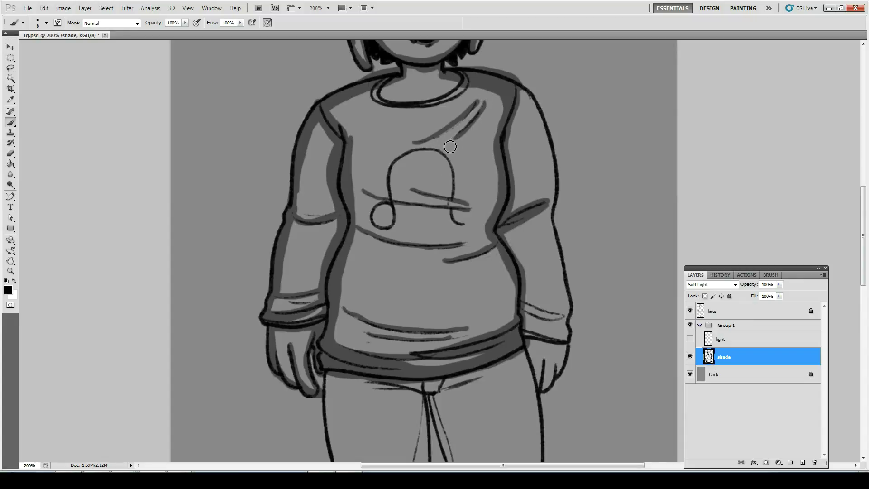
# Shade the viewer's-right sleeve's outer edge and cuff folds and the hand below it
pyautogui.moveTo(356, 225)
pyautogui.mouseDown()
pyautogui.moveTo(352, 159)
pyautogui.moveTo(331, 118)
pyautogui.moveTo(350, 141)
pyautogui.mouseUp()
pyautogui.moveTo(519, 92)
pyautogui.mouseDown()
pyautogui.moveTo(555, 163)
pyautogui.moveTo(554, 213)
pyautogui.moveTo(519, 93)
pyautogui.moveTo(507, 254)
pyautogui.moveTo(527, 327)
pyautogui.moveTo(398, 278)
pyautogui.mouseUp()
pyautogui.moveTo(423, 161)
pyautogui.mouseDown()
pyautogui.moveTo(443, 290)
pyautogui.moveTo(402, 281)
pyautogui.moveTo(442, 287)
pyautogui.moveTo(405, 286)
pyautogui.moveTo(439, 276)
pyautogui.moveTo(428, 142)
pyautogui.mouseUp()
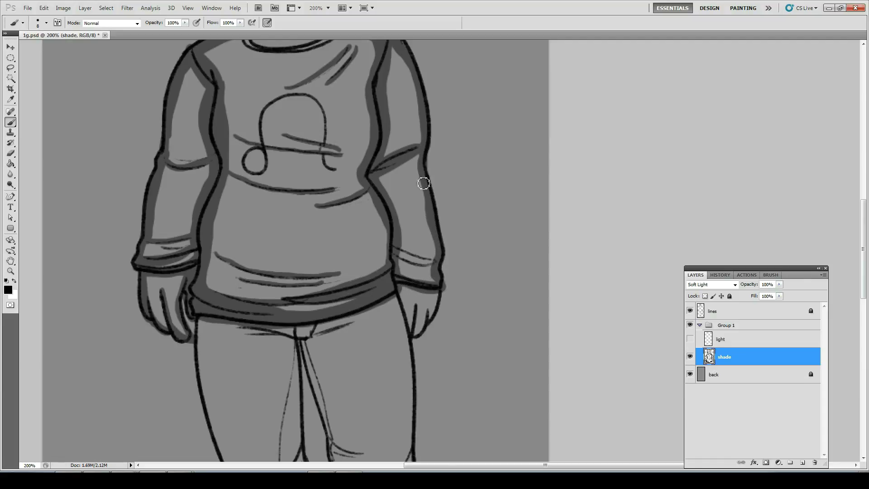
pyautogui.moveTo(397, 255)
pyautogui.mouseDown()
pyautogui.moveTo(442, 264)
pyautogui.moveTo(397, 258)
pyautogui.mouseUp()
pyautogui.moveTo(443, 292)
pyautogui.mouseDown()
pyautogui.moveTo(414, 344)
pyautogui.moveTo(415, 310)
pyautogui.moveTo(412, 338)
pyautogui.moveTo(398, 287)
pyautogui.moveTo(410, 335)
pyautogui.mouseUp()
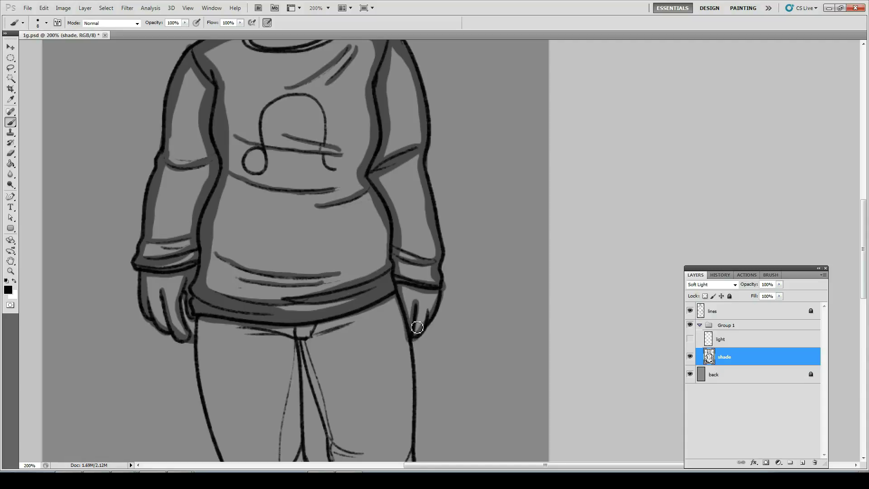
# Shade the outer and inner edges and the cuff of the viewer's-left trouser leg
pyautogui.hotkey('ctrl', '0')
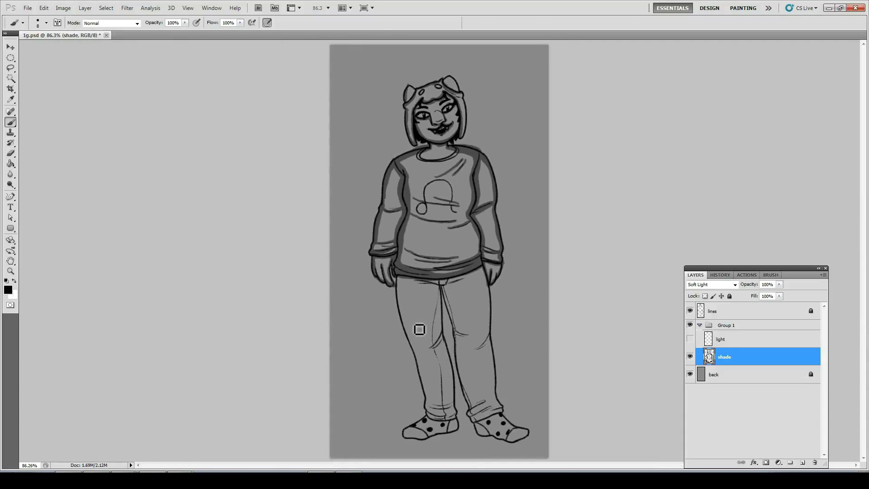
pyautogui.press('z')
pyautogui.click(436, 328)
pyautogui.click(500, 351)
pyautogui.moveTo(500, 351); pyautogui.dragTo(420, 254)
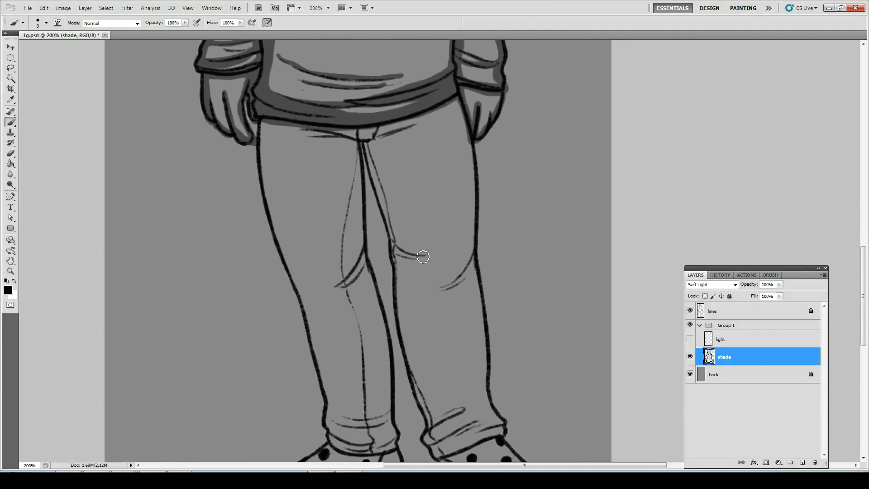
pyautogui.moveTo(257, 123)
pyautogui.mouseDown()
pyautogui.moveTo(271, 210)
pyautogui.moveTo(314, 321)
pyautogui.moveTo(300, 287)
pyautogui.moveTo(333, 437)
pyautogui.moveTo(363, 453)
pyautogui.moveTo(403, 448)
pyautogui.mouseUp()
# Shade the trousers' waist creases, crotch and inner thigh lines, plus the viewer's-left leg's knee fold and front seam
pyautogui.moveTo(312, 128); pyautogui.dragTo(355, 135)
pyautogui.moveTo(418, 123)
pyautogui.mouseDown()
pyautogui.moveTo(363, 145)
pyautogui.moveTo(378, 126)
pyautogui.moveTo(361, 140)
pyautogui.moveTo(358, 168)
pyautogui.mouseUp()
pyautogui.moveTo(352, 301)
pyautogui.mouseDown()
pyautogui.moveTo(343, 217)
pyautogui.moveTo(343, 244)
pyautogui.moveTo(360, 164)
pyautogui.moveTo(358, 239)
pyautogui.moveTo(383, 308)
pyautogui.moveTo(398, 429)
pyautogui.moveTo(390, 446)
pyautogui.moveTo(374, 450)
pyautogui.moveTo(394, 429)
pyautogui.moveTo(363, 270)
pyautogui.moveTo(335, 288)
pyautogui.moveTo(364, 264)
pyautogui.mouseUp()
pyautogui.moveTo(364, 136)
pyautogui.mouseDown()
pyautogui.moveTo(396, 250)
pyautogui.moveTo(427, 256)
pyautogui.moveTo(392, 251)
pyautogui.moveTo(423, 258)
pyautogui.moveTo(387, 229)
pyautogui.moveTo(369, 142)
pyautogui.moveTo(355, 131)
pyautogui.moveTo(378, 123)
pyautogui.moveTo(374, 138)
pyautogui.moveTo(416, 116)
pyautogui.mouseUp()
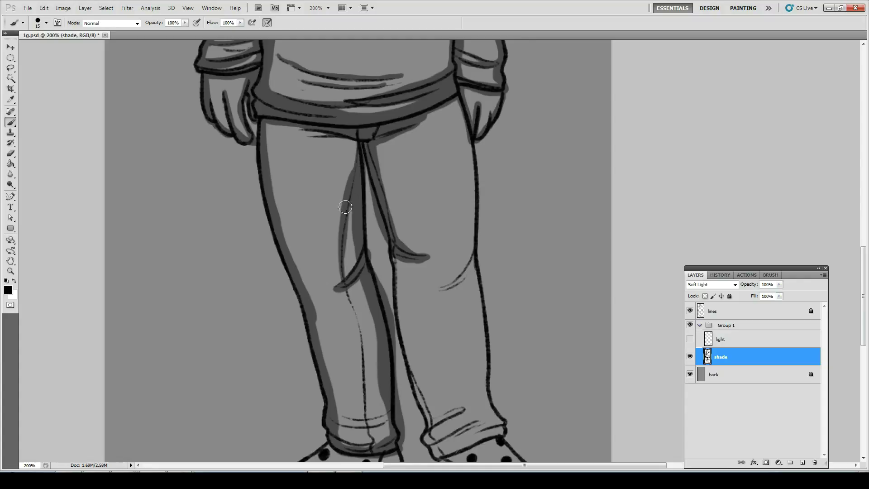
pyautogui.moveTo(344, 292)
pyautogui.mouseDown()
pyautogui.moveTo(371, 439)
pyautogui.moveTo(363, 444)
pyautogui.moveTo(334, 420)
pyautogui.moveTo(389, 417)
pyautogui.mouseUp()
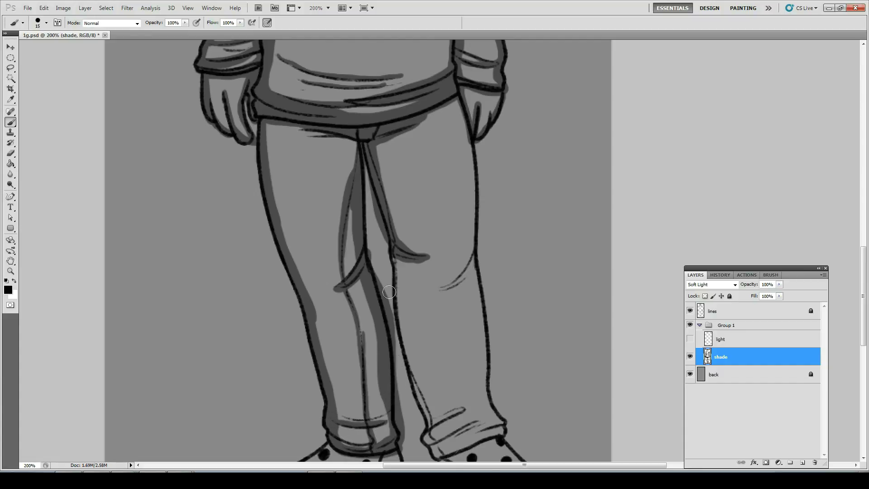
# Shade the inner and outer edges and the knee crease of the viewer's-right trouser leg
pyautogui.moveTo(399, 256)
pyautogui.mouseDown()
pyautogui.moveTo(410, 375)
pyautogui.moveTo(430, 437)
pyautogui.moveTo(448, 456)
pyautogui.mouseUp()
pyautogui.moveTo(429, 411)
pyautogui.mouseDown()
pyautogui.moveTo(410, 377)
pyautogui.moveTo(394, 254)
pyautogui.mouseUp()
pyautogui.moveTo(438, 291)
pyautogui.mouseDown()
pyautogui.moveTo(457, 278)
pyautogui.moveTo(476, 247)
pyautogui.mouseUp()
pyautogui.moveTo(457, 102)
pyautogui.mouseDown()
pyautogui.moveTo(470, 152)
pyautogui.moveTo(476, 275)
pyautogui.mouseUp()
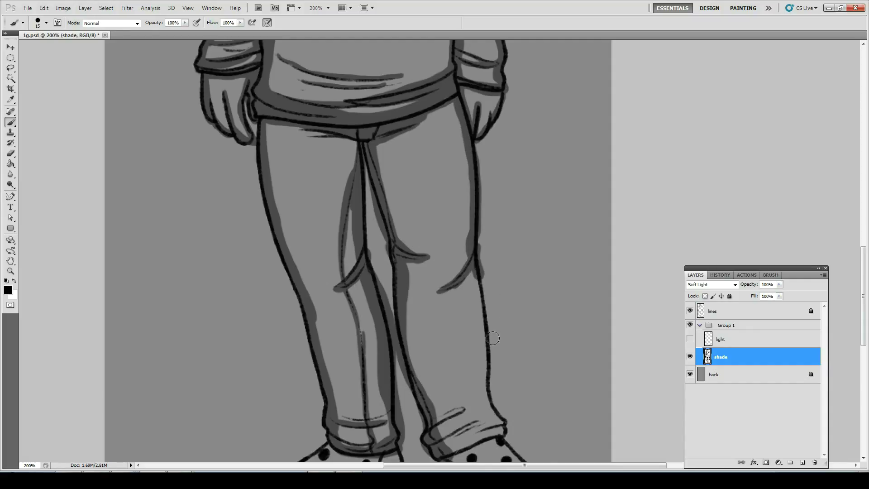
pyautogui.moveTo(492, 363); pyautogui.dragTo(480, 286)
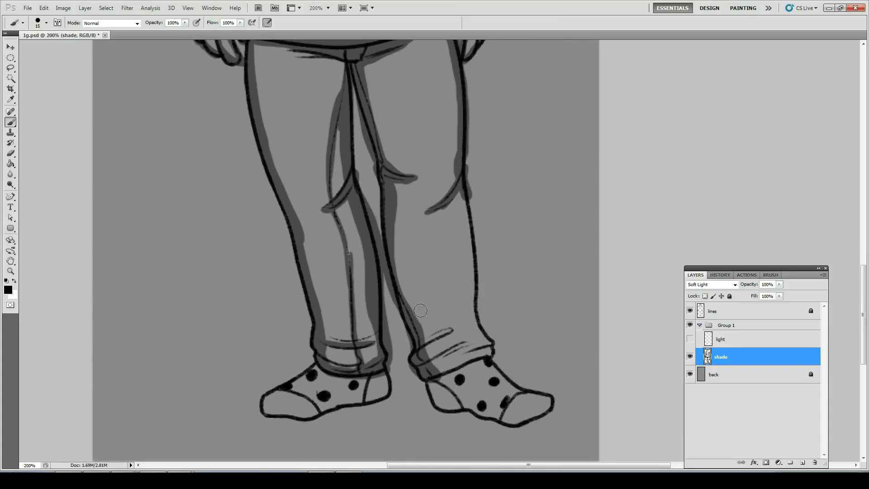
pyautogui.moveTo(431, 380)
pyautogui.mouseDown()
pyautogui.moveTo(491, 350)
pyautogui.moveTo(479, 328)
pyautogui.moveTo(464, 202)
pyautogui.moveTo(461, 217)
pyautogui.mouseUp()
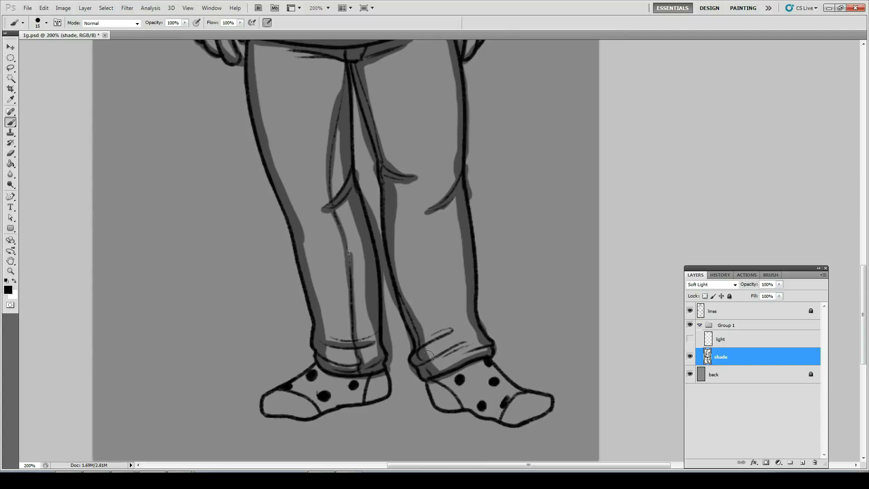
# Shade the folds of the viewer's-right trouser cuff and the edges of both spotted socks
pyautogui.moveTo(465, 343); pyautogui.dragTo(434, 359)
pyautogui.moveTo(448, 324); pyautogui.dragTo(426, 342)
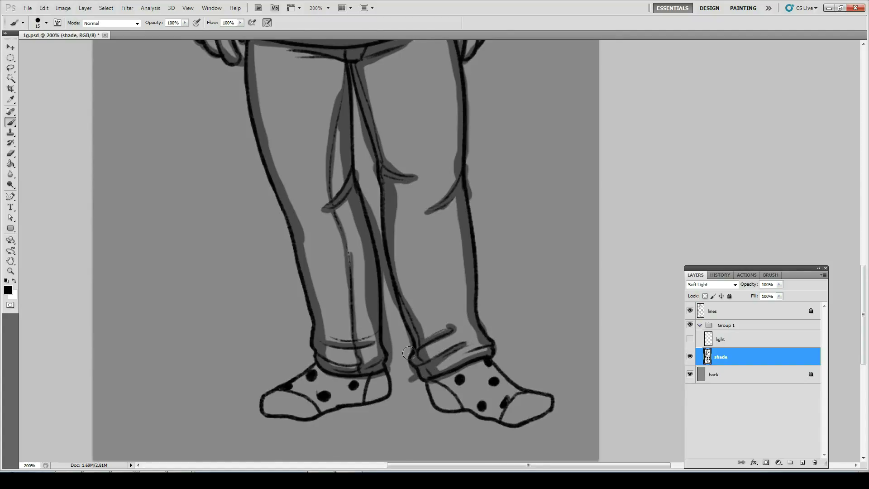
pyautogui.moveTo(497, 340); pyautogui.dragTo(471, 351)
pyautogui.moveTo(314, 364)
pyautogui.mouseDown()
pyautogui.moveTo(271, 392)
pyautogui.moveTo(270, 412)
pyautogui.moveTo(384, 394)
pyautogui.moveTo(382, 375)
pyautogui.moveTo(308, 369)
pyautogui.mouseUp()
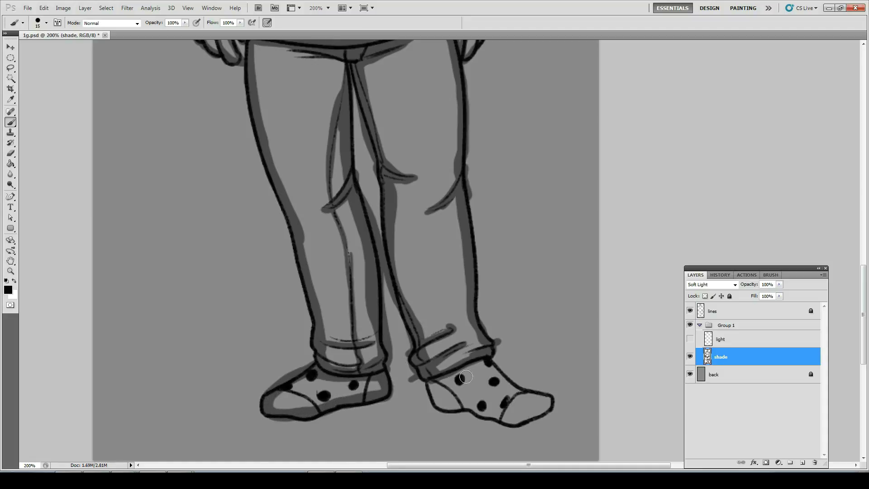
pyautogui.moveTo(498, 353)
pyautogui.mouseDown()
pyautogui.moveTo(436, 379)
pyautogui.moveTo(435, 401)
pyautogui.moveTo(505, 420)
pyautogui.moveTo(542, 412)
pyautogui.moveTo(547, 399)
pyautogui.moveTo(517, 392)
pyautogui.moveTo(479, 365)
pyautogui.mouseUp()
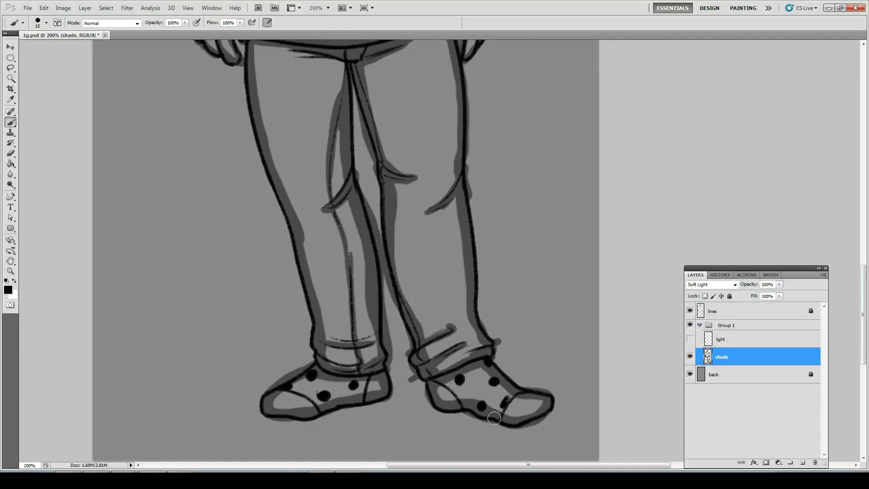
# Widen the shadows on both inner thighs and below the trousers' waist creases
pyautogui.moveTo(335, 120); pyautogui.dragTo(346, 163)
pyautogui.moveTo(368, 69); pyautogui.dragTo(381, 158)
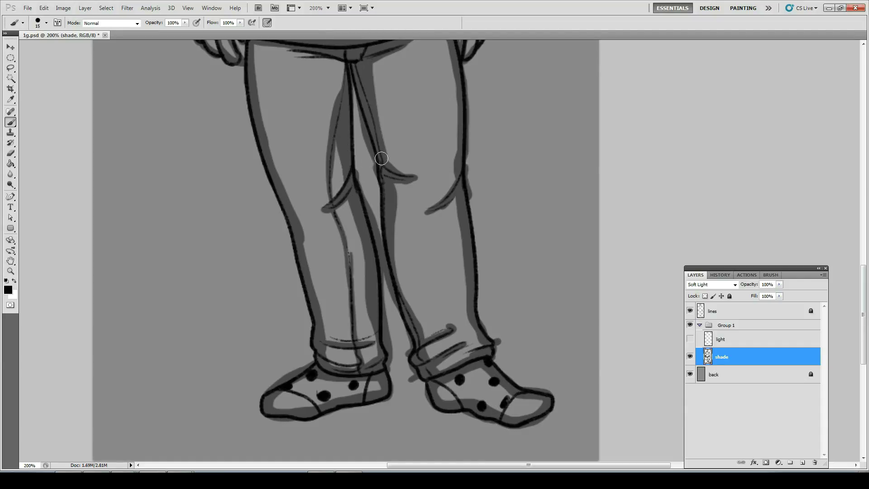
pyautogui.moveTo(347, 53); pyautogui.dragTo(353, 115)
pyautogui.moveTo(296, 56); pyautogui.dragTo(338, 61)
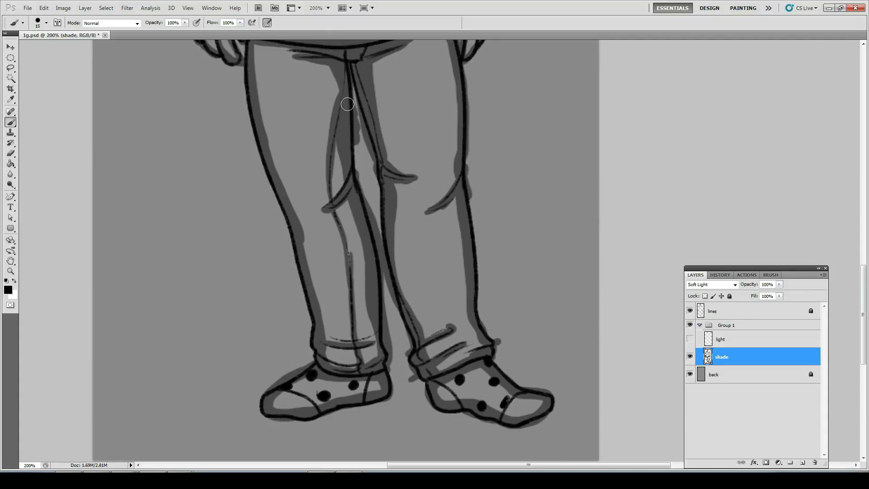
pyautogui.moveTo(347, 131); pyautogui.dragTo(357, 191)
pyautogui.moveTo(359, 89); pyautogui.dragTo(356, 115)
# Reduce the brush size to 7 and add small shading strokes around the nose and face
pyautogui.hotkey('ctrl', '0')
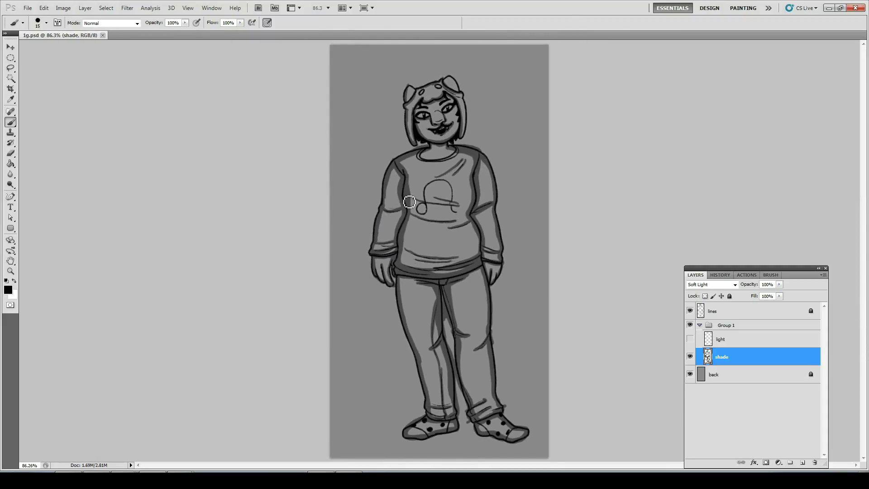
pyautogui.press('[')
pyautogui.press('[')
pyautogui.press('[')
pyautogui.press('[')
pyautogui.moveTo(441, 116); pyautogui.dragTo(443, 126)
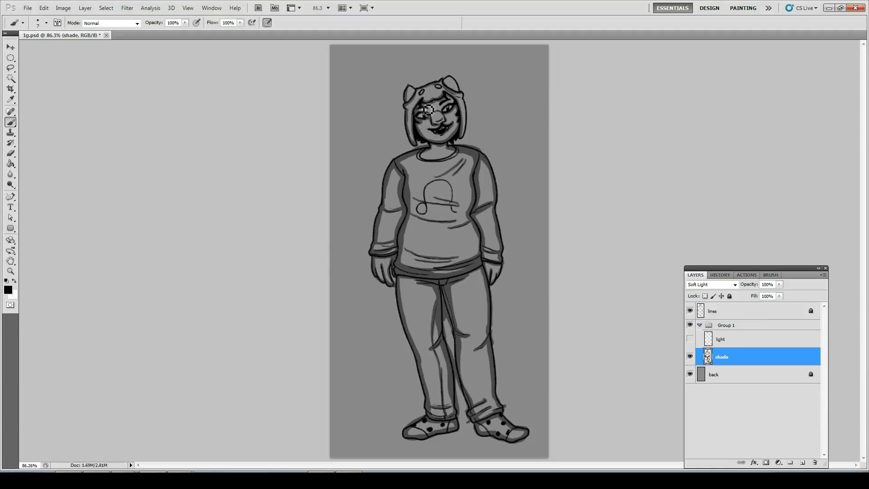
pyautogui.moveTo(458, 110); pyautogui.dragTo(447, 135)
# Select the light layer and make it visible for painting
pyautogui.click(724, 339)
pyautogui.click(684, 340)
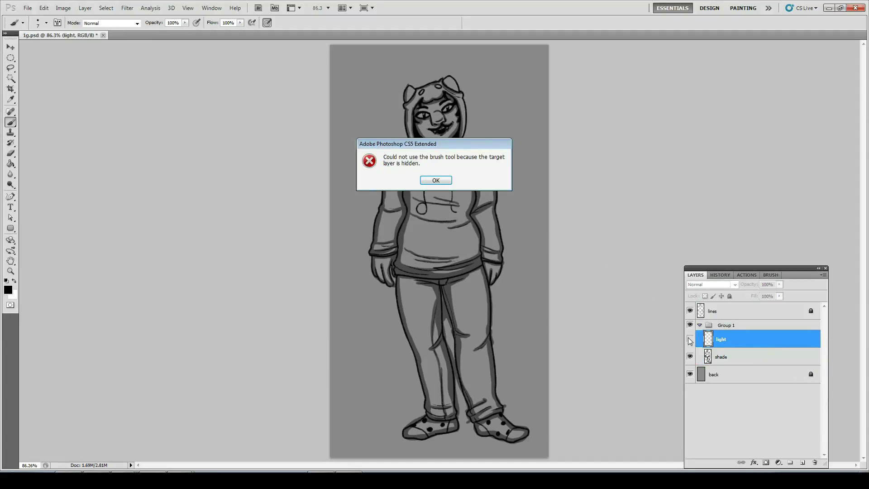
pyautogui.press('Return')
pyautogui.click(689, 340)
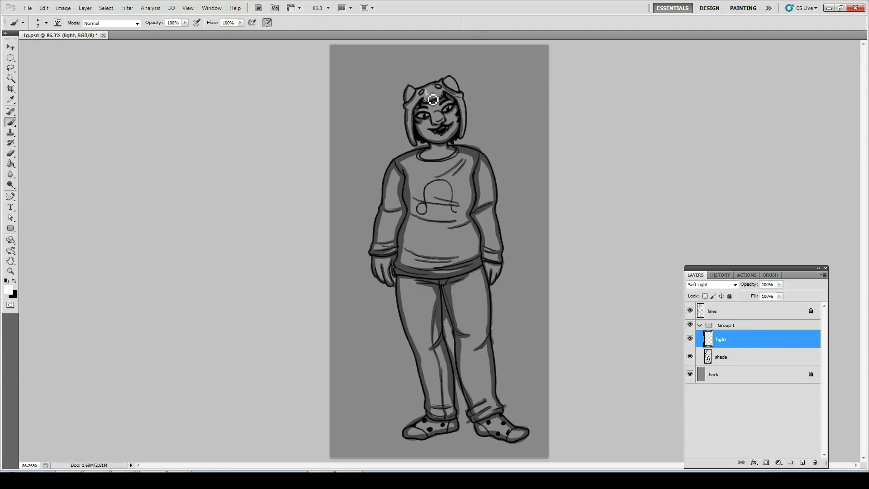
# Paint white highlights on the hat, face and neck, and add black shading around the sweater's collar on the shade layer
pyautogui.moveTo(432, 98)
pyautogui.mouseDown()
pyautogui.moveTo(460, 89)
pyautogui.moveTo(409, 101)
pyautogui.moveTo(412, 95)
pyautogui.moveTo(423, 103)
pyautogui.moveTo(431, 131)
pyautogui.mouseUp()
pyautogui.moveTo(435, 114)
pyautogui.mouseDown()
pyautogui.moveTo(457, 120)
pyautogui.moveTo(436, 157)
pyautogui.moveTo(446, 162)
pyautogui.mouseUp()
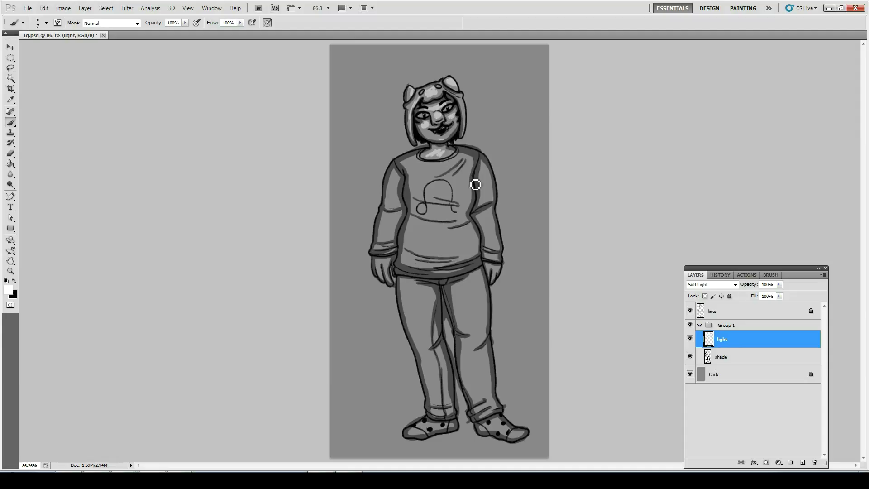
pyautogui.click(728, 358)
pyautogui.press('x')
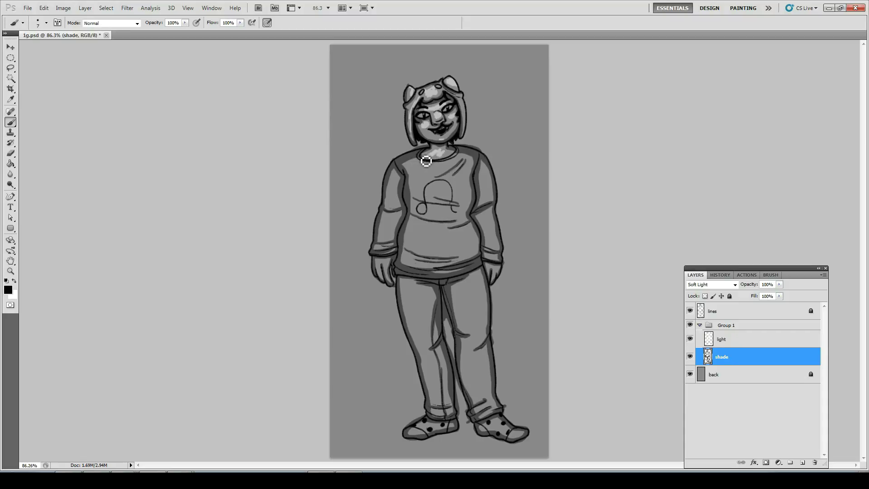
pyautogui.moveTo(435, 153)
pyautogui.mouseDown()
pyautogui.moveTo(420, 165)
pyautogui.moveTo(451, 151)
pyautogui.moveTo(486, 165)
pyautogui.mouseUp()
# Enlarge the brush to 15 and paint white highlights on the sweater's belly, chest and both sleeves on the light layer
pyautogui.click(720, 344)
pyautogui.press('x')
pyautogui.press(']')
pyautogui.press(']')
pyautogui.press(']')
pyautogui.press(']')
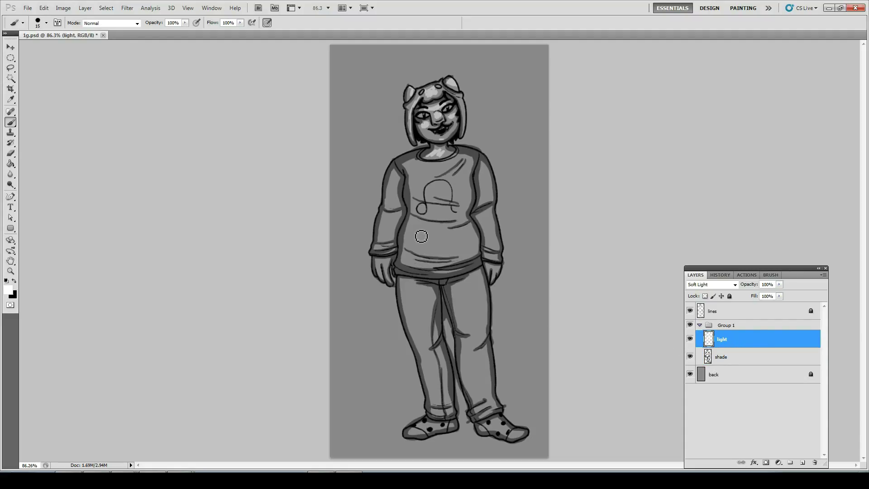
pyautogui.moveTo(417, 235); pyautogui.dragTo(475, 240)
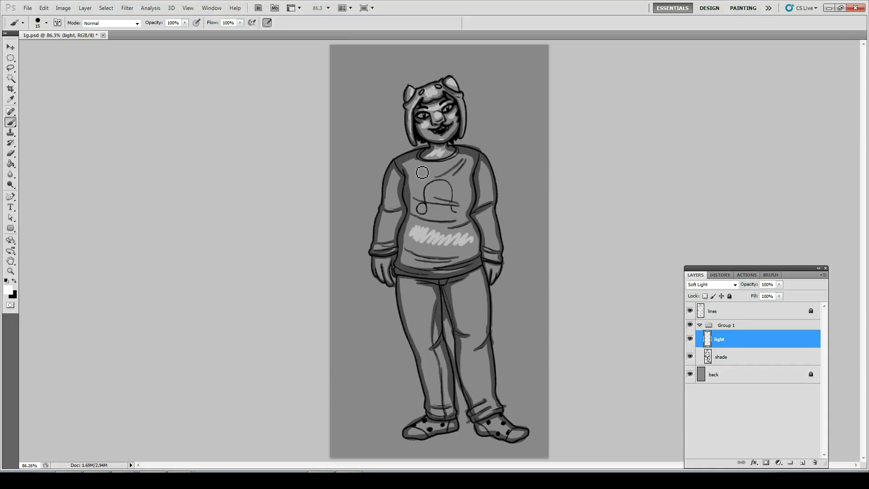
pyautogui.moveTo(419, 172)
pyautogui.mouseDown()
pyautogui.moveTo(438, 190)
pyautogui.moveTo(466, 194)
pyautogui.moveTo(459, 200)
pyautogui.moveTo(418, 189)
pyautogui.moveTo(420, 174)
pyautogui.moveTo(460, 162)
pyautogui.moveTo(428, 183)
pyautogui.moveTo(473, 166)
pyautogui.moveTo(470, 186)
pyautogui.moveTo(466, 174)
pyautogui.mouseUp()
pyautogui.moveTo(404, 199)
pyautogui.mouseDown()
pyautogui.moveTo(398, 177)
pyautogui.moveTo(391, 271)
pyautogui.moveTo(382, 269)
pyautogui.mouseUp()
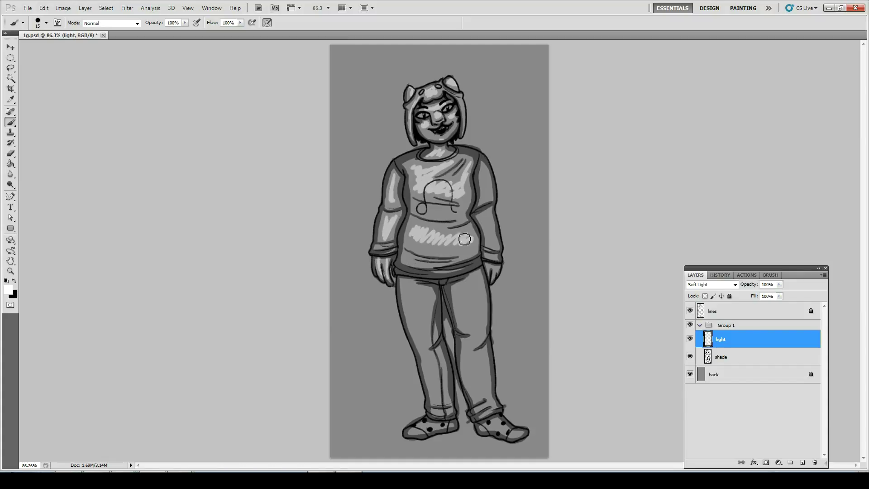
pyautogui.moveTo(488, 219)
pyautogui.mouseDown()
pyautogui.moveTo(496, 242)
pyautogui.moveTo(491, 225)
pyautogui.mouseUp()
pyautogui.moveTo(485, 170)
pyautogui.mouseDown()
pyautogui.moveTo(419, 214)
pyautogui.moveTo(458, 217)
pyautogui.moveTo(423, 208)
pyautogui.moveTo(452, 217)
pyautogui.moveTo(464, 198)
pyautogui.mouseUp()
# Paint white highlights down both trouser legs on the light layer
pyautogui.moveTo(414, 297)
pyautogui.mouseDown()
pyautogui.moveTo(421, 337)
pyautogui.moveTo(424, 299)
pyautogui.moveTo(430, 303)
pyautogui.moveTo(418, 301)
pyautogui.moveTo(439, 400)
pyautogui.moveTo(427, 353)
pyautogui.moveTo(446, 355)
pyautogui.moveTo(451, 398)
pyautogui.moveTo(439, 417)
pyautogui.moveTo(450, 414)
pyautogui.moveTo(446, 428)
pyautogui.moveTo(491, 423)
pyautogui.moveTo(521, 435)
pyautogui.moveTo(487, 425)
pyautogui.mouseUp()
pyautogui.moveTo(466, 355)
pyautogui.mouseDown()
pyautogui.moveTo(483, 393)
pyautogui.moveTo(488, 357)
pyautogui.moveTo(476, 376)
pyautogui.moveTo(467, 295)
pyautogui.moveTo(496, 272)
pyautogui.moveTo(481, 291)
pyautogui.moveTo(480, 340)
pyautogui.moveTo(470, 333)
pyautogui.mouseUp()
pyautogui.moveTo(487, 375)
pyautogui.mouseDown()
pyautogui.moveTo(490, 397)
pyautogui.moveTo(477, 393)
pyautogui.moveTo(469, 358)
pyautogui.moveTo(481, 379)
pyautogui.moveTo(435, 363)
pyautogui.moveTo(461, 385)
pyautogui.mouseUp()
# Deepen the black shadows along the edges and knee folds of both trouser legs on the shade layer
pyautogui.click(726, 355)
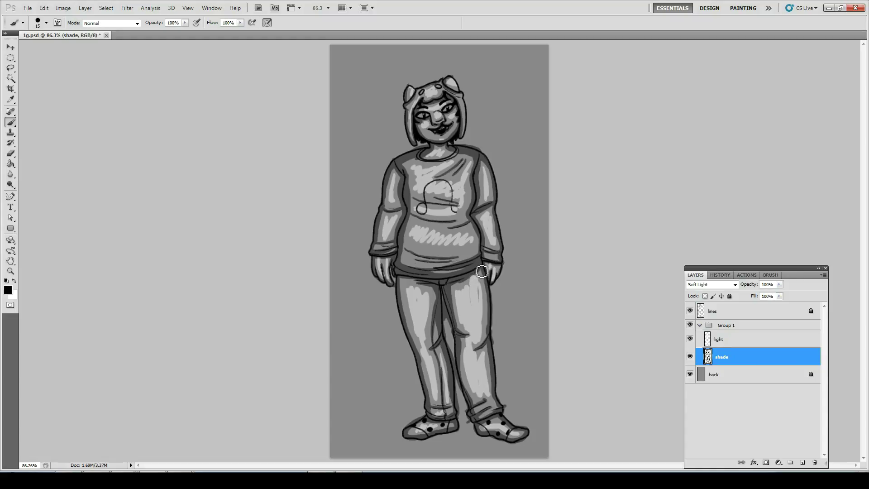
pyautogui.moveTo(489, 312)
pyautogui.mouseDown()
pyautogui.moveTo(502, 404)
pyautogui.moveTo(487, 386)
pyautogui.mouseUp()
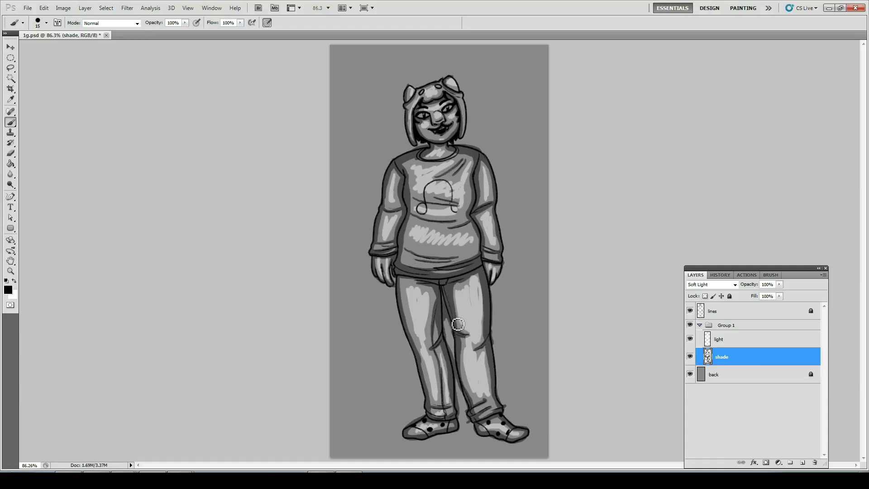
pyautogui.moveTo(458, 295); pyautogui.dragTo(474, 415)
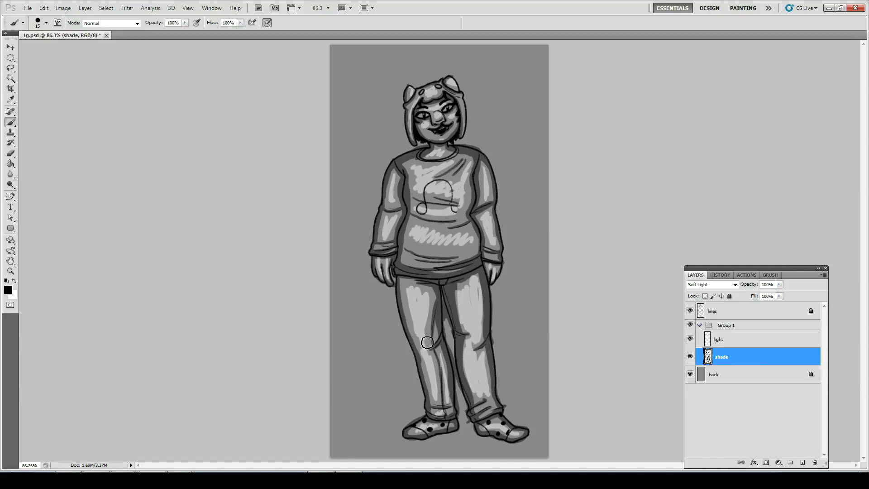
pyautogui.moveTo(408, 277)
pyautogui.mouseDown()
pyautogui.moveTo(408, 327)
pyautogui.moveTo(435, 414)
pyautogui.moveTo(464, 419)
pyautogui.moveTo(435, 288)
pyautogui.moveTo(447, 347)
pyautogui.moveTo(455, 353)
pyautogui.moveTo(468, 337)
pyautogui.moveTo(449, 360)
pyautogui.mouseUp()
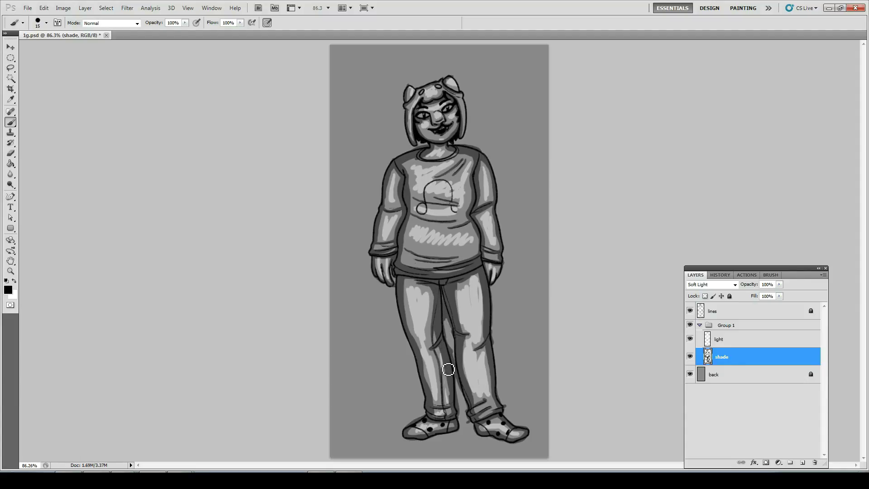
# Fill out the white highlights across the sweater's belly and chest on the light layer
pyautogui.click(733, 339)
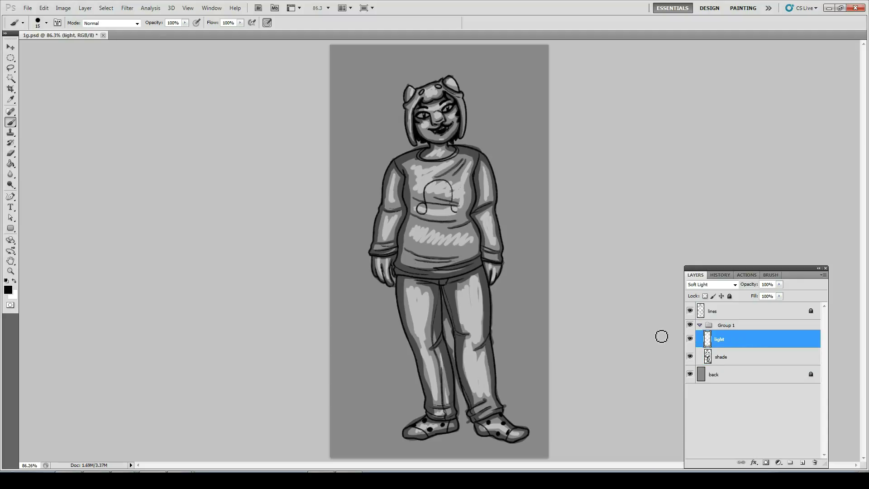
pyautogui.press('z')
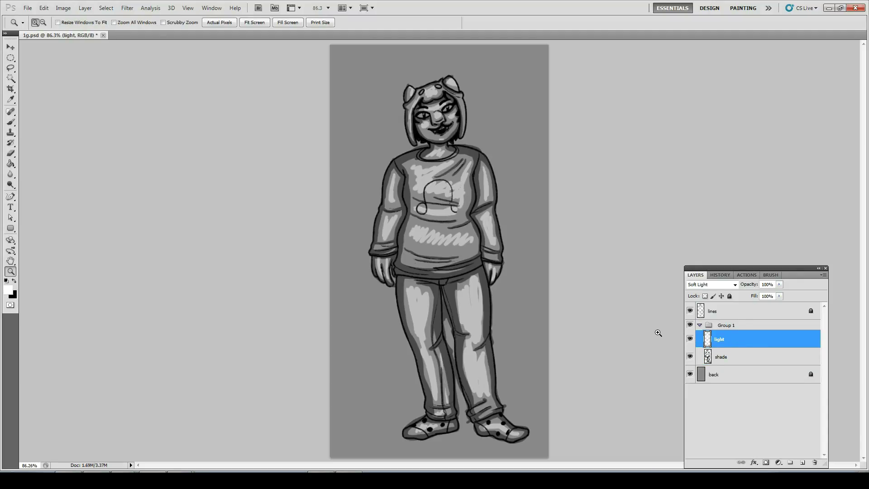
pyautogui.press('b')
pyautogui.moveTo(434, 245)
pyautogui.mouseDown()
pyautogui.moveTo(416, 240)
pyautogui.moveTo(475, 245)
pyautogui.moveTo(433, 250)
pyautogui.moveTo(418, 240)
pyautogui.moveTo(472, 245)
pyautogui.moveTo(418, 233)
pyautogui.moveTo(460, 243)
pyautogui.moveTo(418, 236)
pyautogui.moveTo(411, 264)
pyautogui.moveTo(439, 268)
pyautogui.moveTo(470, 258)
pyautogui.mouseUp()
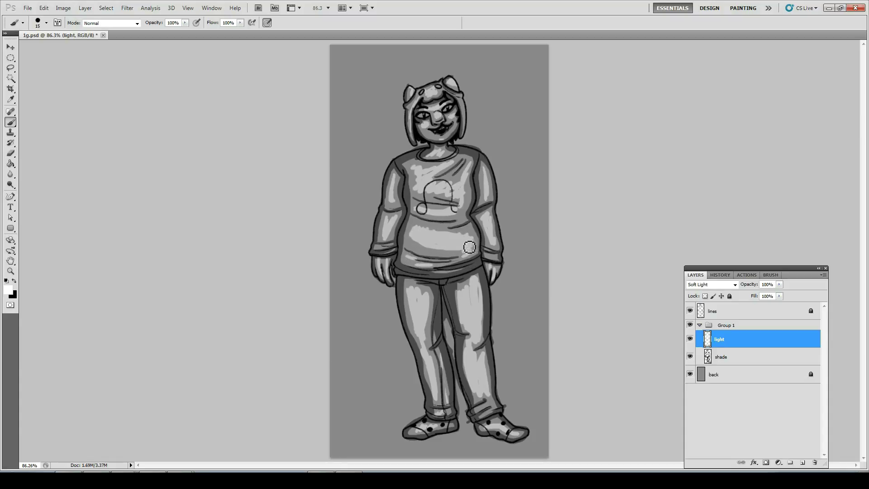
pyautogui.moveTo(418, 168)
pyautogui.mouseDown()
pyautogui.moveTo(461, 199)
pyautogui.moveTo(425, 186)
pyautogui.moveTo(463, 190)
pyautogui.moveTo(473, 167)
pyautogui.moveTo(464, 205)
pyautogui.mouseUp()
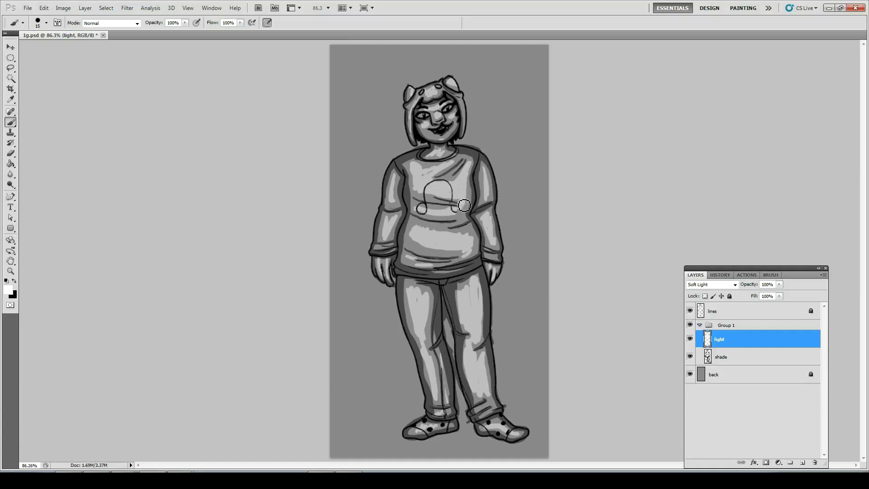
# Collapse and hide Group 1, and add a new layer directly above the back layer
pyautogui.press('z')
pyautogui.click(700, 326)
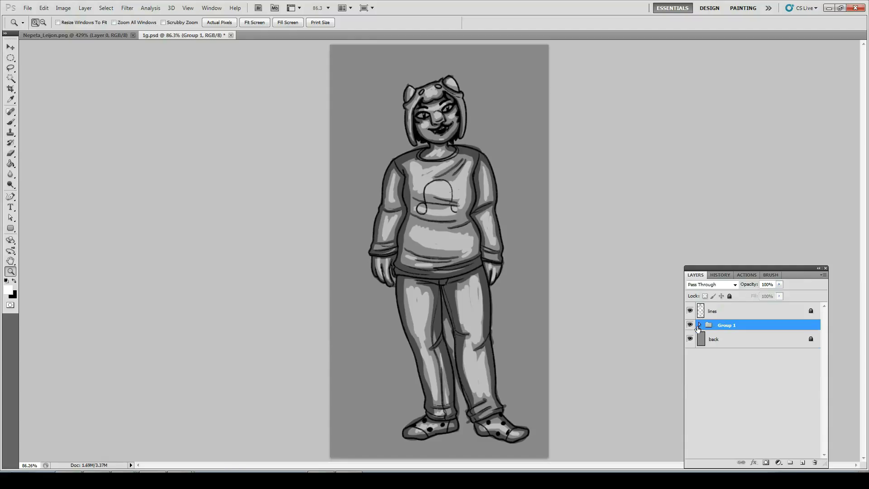
pyautogui.click(689, 325)
pyautogui.click(733, 339)
pyautogui.click(802, 463)
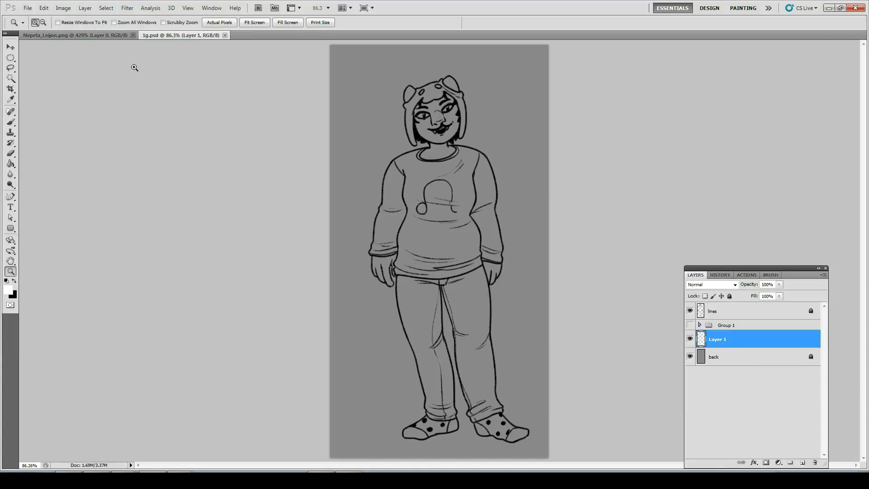
# Fill the new layer with dark green and set its blend mode to Overlay
pyautogui.press('g')
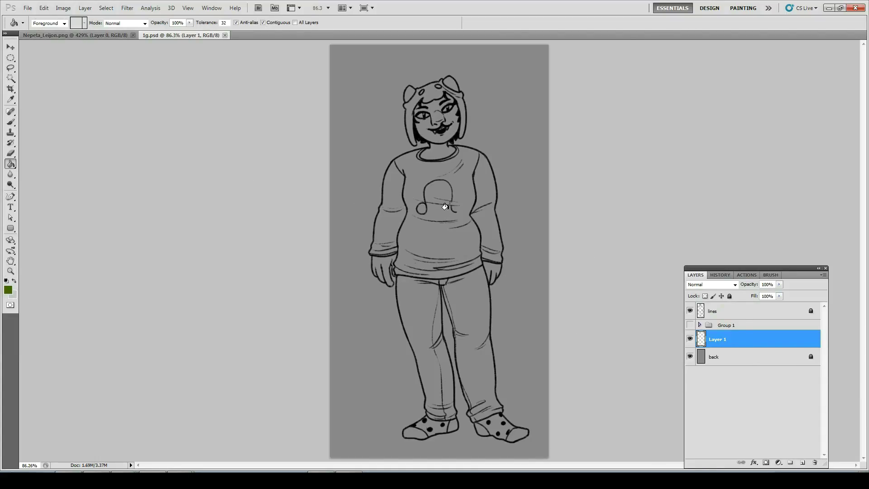
pyautogui.click(444, 207)
pyautogui.click(725, 286)
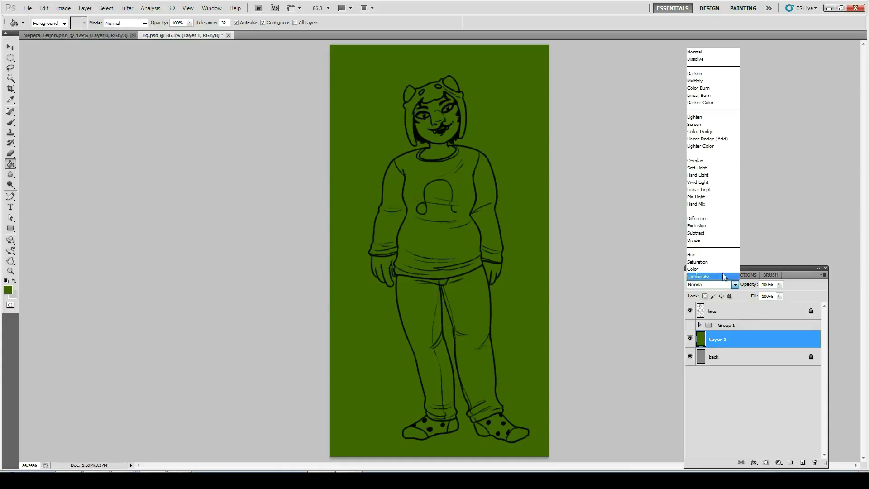
pyautogui.click(704, 162)
# Add an empty layer beneath the green layer and clip the green layer to it
pyautogui.keyDown('ctrl'); pyautogui.click(803, 462); pyautogui.keyUp('ctrl')
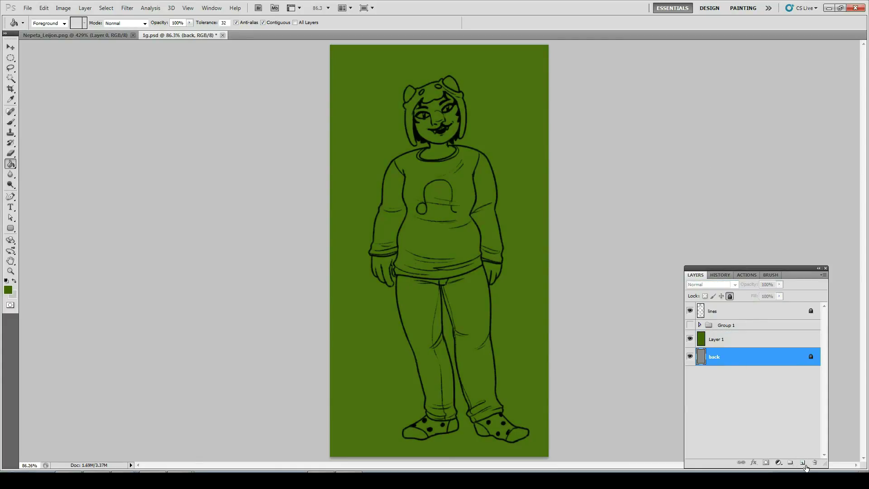
pyautogui.click(741, 339)
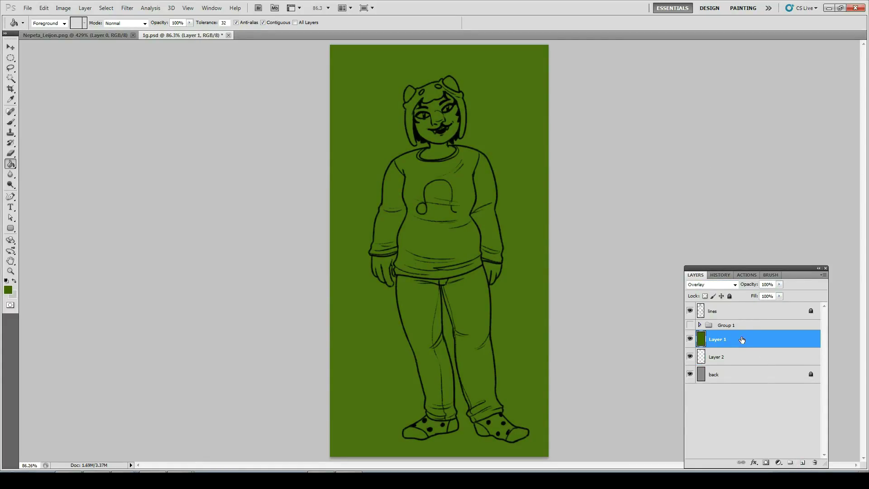
pyautogui.hotkey('ctrl', 'alt', 'g')
pyautogui.click(737, 365)
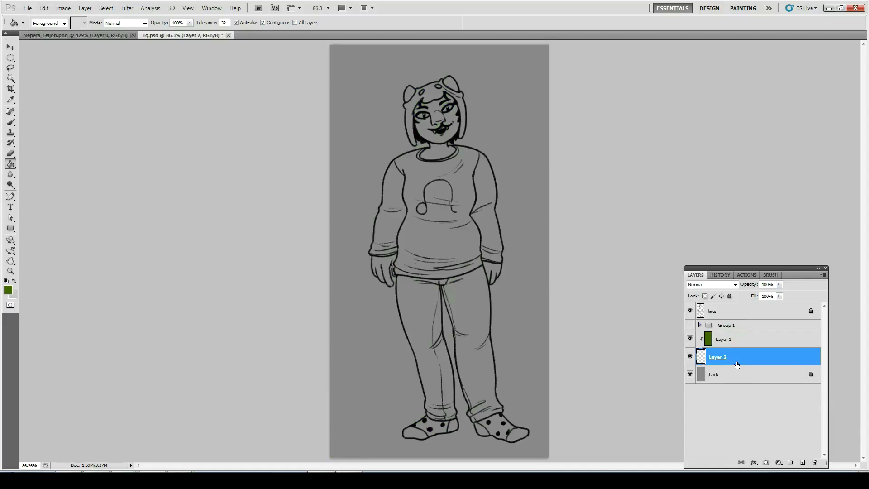
# Paint the skin of the whole face light gray on Layer 2, leaving out the eyes
pyautogui.press('z')
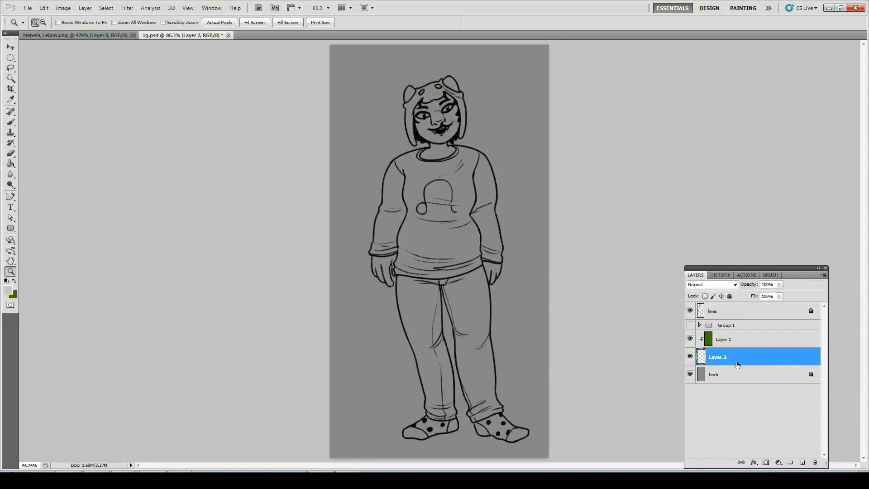
pyautogui.moveTo(481, 172); pyautogui.dragTo(481, 172)
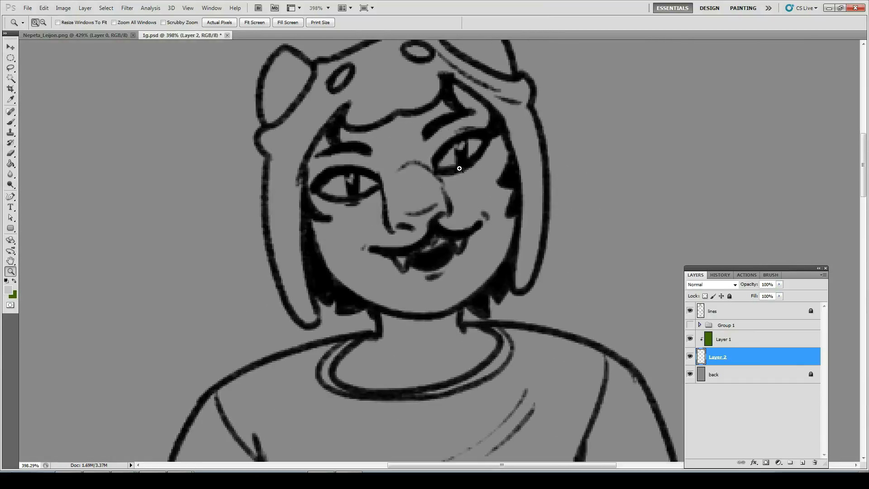
pyautogui.press('b')
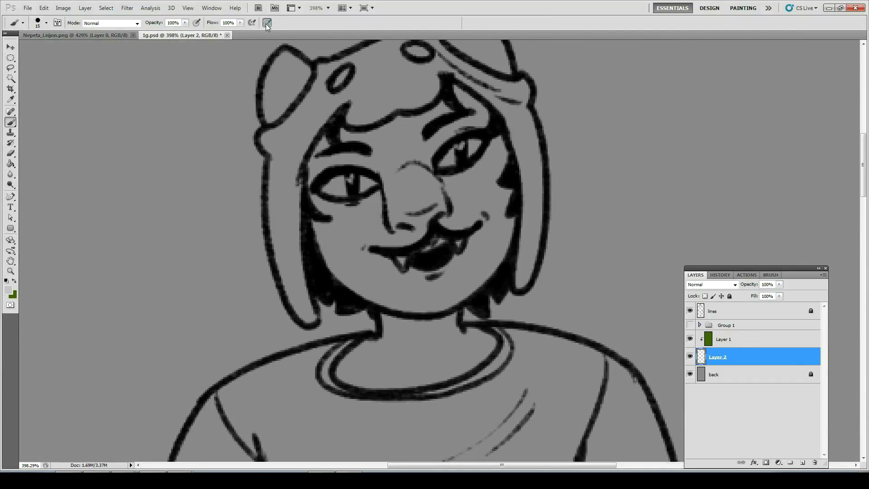
pyautogui.moveTo(405, 152)
pyautogui.mouseDown()
pyautogui.moveTo(398, 194)
pyautogui.moveTo(407, 217)
pyautogui.moveTo(399, 222)
pyautogui.moveTo(414, 238)
pyautogui.moveTo(362, 236)
pyautogui.moveTo(369, 200)
pyautogui.moveTo(455, 195)
pyautogui.moveTo(448, 217)
pyautogui.mouseUp()
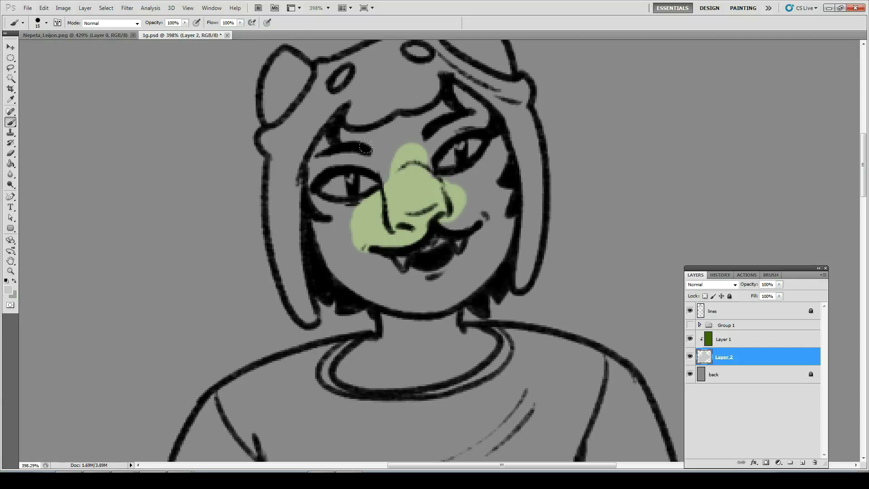
pyautogui.moveTo(340, 130)
pyautogui.mouseDown()
pyautogui.moveTo(325, 153)
pyautogui.moveTo(325, 140)
pyautogui.moveTo(311, 184)
pyautogui.moveTo(332, 158)
pyautogui.moveTo(380, 165)
pyautogui.mouseUp()
pyautogui.moveTo(345, 134)
pyautogui.mouseDown()
pyautogui.moveTo(440, 106)
pyautogui.moveTo(464, 118)
pyautogui.moveTo(485, 107)
pyautogui.moveTo(455, 83)
pyautogui.moveTo(489, 118)
pyautogui.moveTo(471, 126)
pyautogui.moveTo(482, 111)
pyautogui.moveTo(468, 99)
pyautogui.moveTo(422, 161)
pyautogui.moveTo(434, 172)
pyautogui.moveTo(433, 142)
pyautogui.moveTo(407, 157)
pyautogui.moveTo(419, 138)
pyautogui.moveTo(362, 145)
pyautogui.mouseUp()
pyautogui.moveTo(311, 189)
pyautogui.mouseDown()
pyautogui.moveTo(374, 203)
pyautogui.moveTo(388, 189)
pyautogui.moveTo(318, 202)
pyautogui.moveTo(332, 250)
pyautogui.moveTo(352, 220)
pyautogui.moveTo(342, 245)
pyautogui.moveTo(347, 285)
pyautogui.moveTo(363, 288)
pyautogui.moveTo(381, 259)
pyautogui.moveTo(398, 275)
pyautogui.moveTo(416, 268)
pyautogui.moveTo(372, 284)
pyautogui.moveTo(409, 290)
pyautogui.moveTo(388, 304)
pyautogui.moveTo(438, 273)
pyautogui.moveTo(420, 276)
pyautogui.moveTo(476, 253)
pyautogui.moveTo(478, 232)
pyautogui.moveTo(467, 258)
pyautogui.moveTo(489, 229)
pyautogui.moveTo(509, 225)
pyautogui.moveTo(486, 276)
pyautogui.moveTo(451, 306)
pyautogui.moveTo(421, 313)
pyautogui.moveTo(396, 308)
pyautogui.moveTo(494, 243)
pyautogui.moveTo(438, 311)
pyautogui.moveTo(490, 259)
pyautogui.moveTo(497, 220)
pyautogui.moveTo(436, 222)
pyautogui.moveTo(471, 228)
pyautogui.moveTo(496, 201)
pyautogui.moveTo(496, 136)
pyautogui.moveTo(485, 160)
pyautogui.moveTo(437, 182)
pyautogui.moveTo(481, 166)
pyautogui.moveTo(496, 146)
pyautogui.moveTo(504, 161)
pyautogui.moveTo(494, 189)
pyautogui.moveTo(511, 197)
pyautogui.moveTo(502, 227)
pyautogui.moveTo(496, 174)
pyautogui.moveTo(450, 213)
pyautogui.mouseUp()
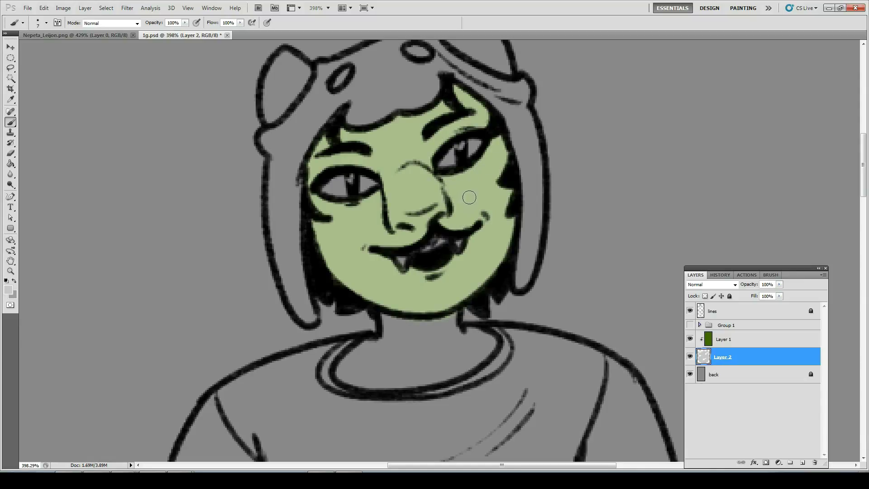
# Paint darker gray shadows under both eyes and soften them with the Blur tool
pyautogui.moveTo(318, 199)
pyautogui.mouseDown()
pyautogui.moveTo(369, 208)
pyautogui.moveTo(378, 194)
pyautogui.mouseUp()
pyautogui.moveTo(457, 177)
pyautogui.mouseDown()
pyautogui.moveTo(439, 179)
pyautogui.moveTo(487, 161)
pyautogui.moveTo(489, 138)
pyautogui.mouseUp()
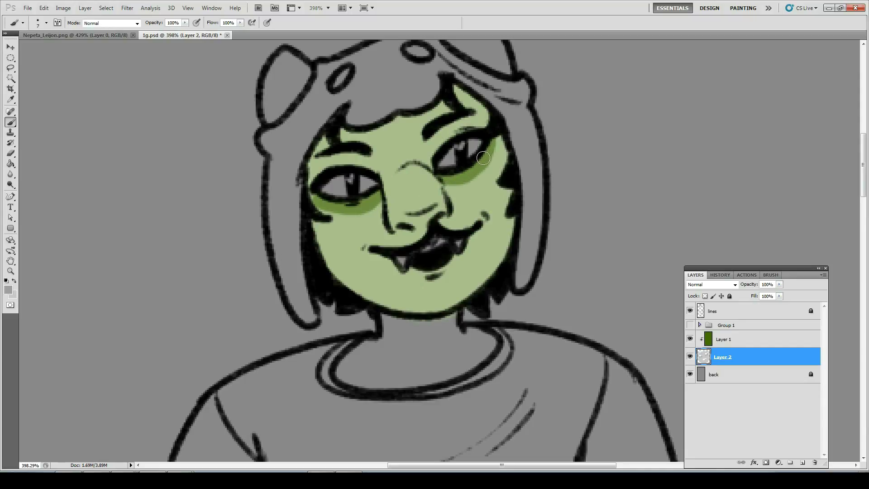
pyautogui.press('r')
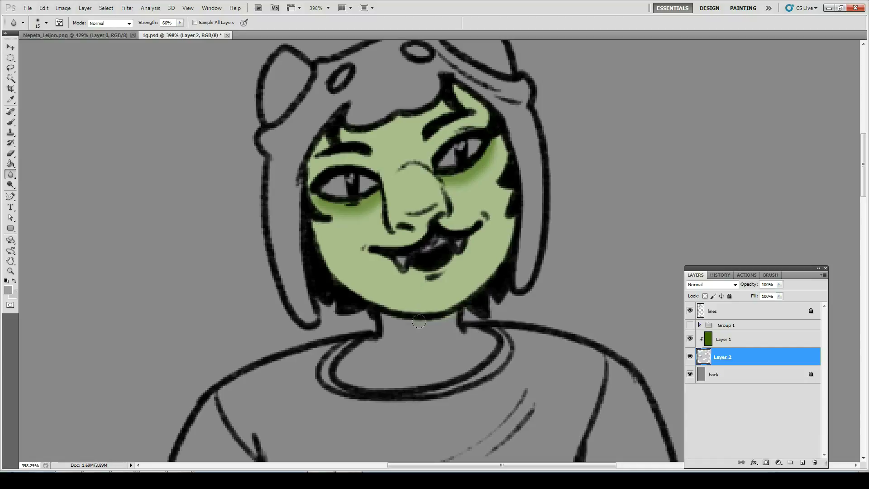
# Paint the neck light gray down to the sweater's collar on Layer 2
pyautogui.press('b')
pyautogui.moveTo(421, 335)
pyautogui.mouseDown()
pyautogui.moveTo(381, 315)
pyautogui.moveTo(375, 356)
pyautogui.moveTo(342, 375)
pyautogui.moveTo(360, 376)
pyautogui.moveTo(348, 363)
pyautogui.mouseUp()
pyautogui.moveTo(392, 336)
pyautogui.mouseDown()
pyautogui.moveTo(424, 353)
pyautogui.moveTo(430, 342)
pyautogui.moveTo(445, 350)
pyautogui.moveTo(448, 304)
pyautogui.moveTo(467, 337)
pyautogui.moveTo(482, 332)
pyautogui.moveTo(491, 344)
pyautogui.moveTo(466, 330)
pyautogui.moveTo(488, 347)
pyautogui.moveTo(432, 382)
pyautogui.moveTo(352, 376)
pyautogui.moveTo(402, 380)
pyautogui.moveTo(434, 346)
pyautogui.moveTo(439, 353)
pyautogui.moveTo(473, 345)
pyautogui.moveTo(448, 194)
pyautogui.mouseUp()
# Paint the skin of both hands light gray below the sweater cuffs on Layer 2
pyautogui.moveTo(406, 363); pyautogui.dragTo(452, 237)
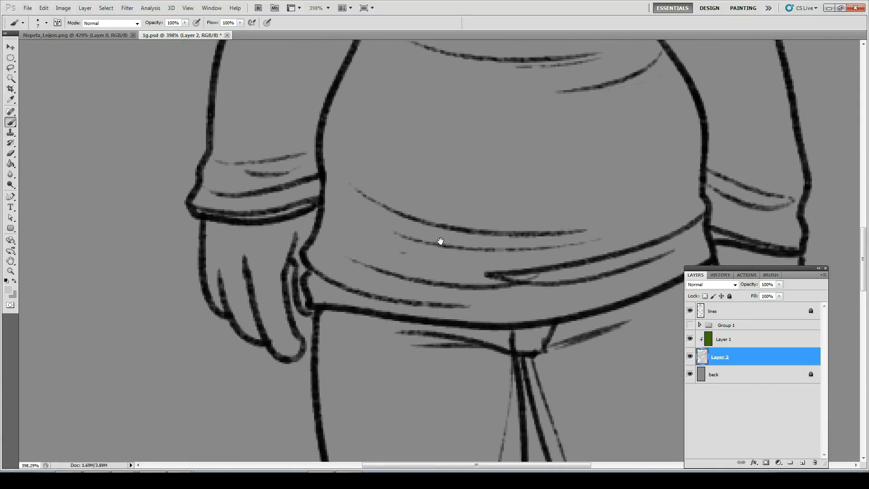
pyautogui.moveTo(321, 275); pyautogui.dragTo(427, 254)
pyautogui.moveTo(413, 284)
pyautogui.mouseDown()
pyautogui.moveTo(403, 232)
pyautogui.moveTo(420, 190)
pyautogui.mouseUp()
pyautogui.press('e')
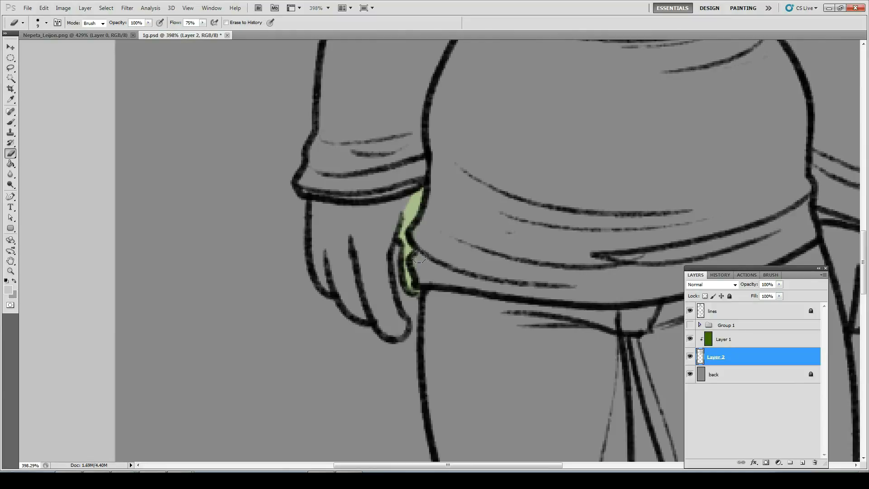
pyautogui.press('b')
pyautogui.moveTo(414, 195)
pyautogui.mouseDown()
pyautogui.moveTo(348, 215)
pyautogui.moveTo(315, 205)
pyautogui.moveTo(412, 202)
pyautogui.moveTo(368, 218)
pyautogui.moveTo(366, 259)
pyautogui.moveTo(401, 329)
pyautogui.moveTo(387, 331)
pyautogui.moveTo(361, 287)
pyautogui.moveTo(355, 222)
pyautogui.mouseUp()
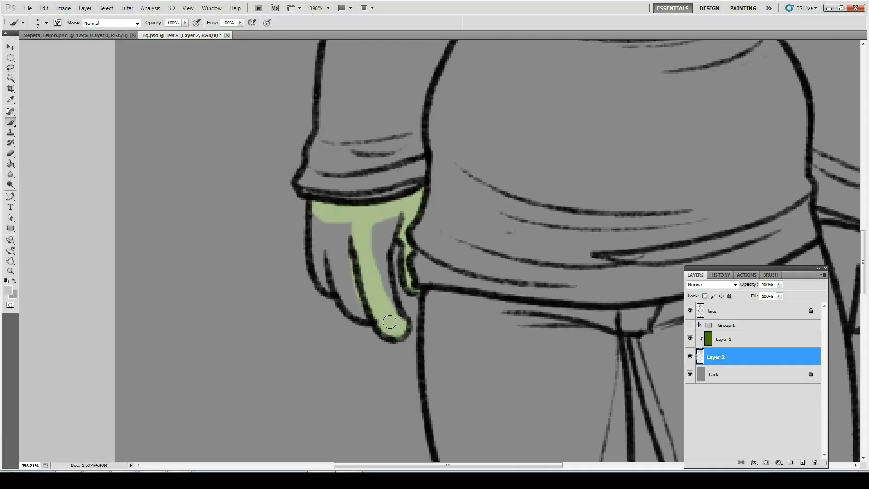
pyautogui.moveTo(397, 320)
pyautogui.mouseDown()
pyautogui.moveTo(377, 254)
pyautogui.moveTo(395, 206)
pyautogui.moveTo(383, 272)
pyautogui.moveTo(392, 315)
pyautogui.moveTo(378, 209)
pyautogui.moveTo(357, 286)
pyautogui.moveTo(367, 317)
pyautogui.moveTo(330, 273)
pyautogui.moveTo(317, 210)
pyautogui.moveTo(317, 257)
pyautogui.moveTo(334, 291)
pyautogui.moveTo(322, 242)
pyautogui.moveTo(344, 281)
pyautogui.moveTo(334, 220)
pyautogui.moveTo(349, 253)
pyautogui.mouseUp()
pyautogui.moveTo(634, 215)
pyautogui.mouseDown()
pyautogui.moveTo(357, 196)
pyautogui.moveTo(434, 216)
pyautogui.moveTo(392, 299)
pyautogui.moveTo(360, 202)
pyautogui.moveTo(425, 222)
pyautogui.moveTo(381, 213)
pyautogui.mouseUp()
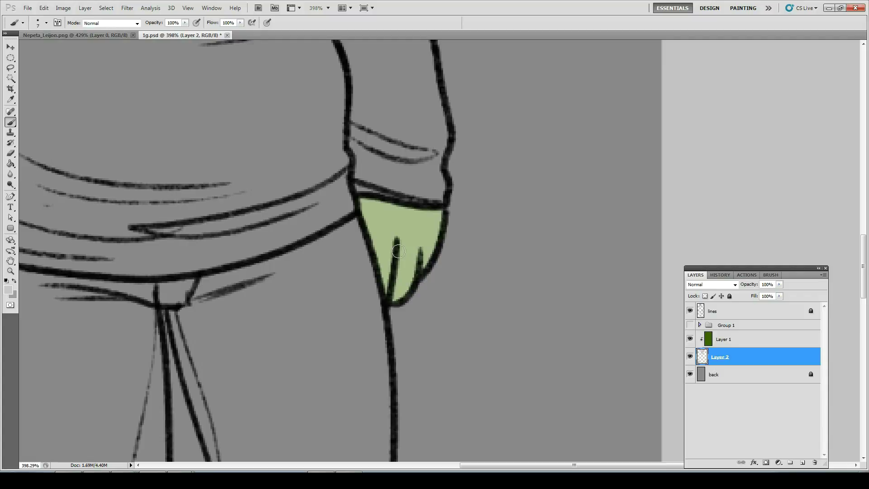
# Reduce the opacity of the clipped green layer to 50%
pyautogui.hotkey('ctrl', '0')
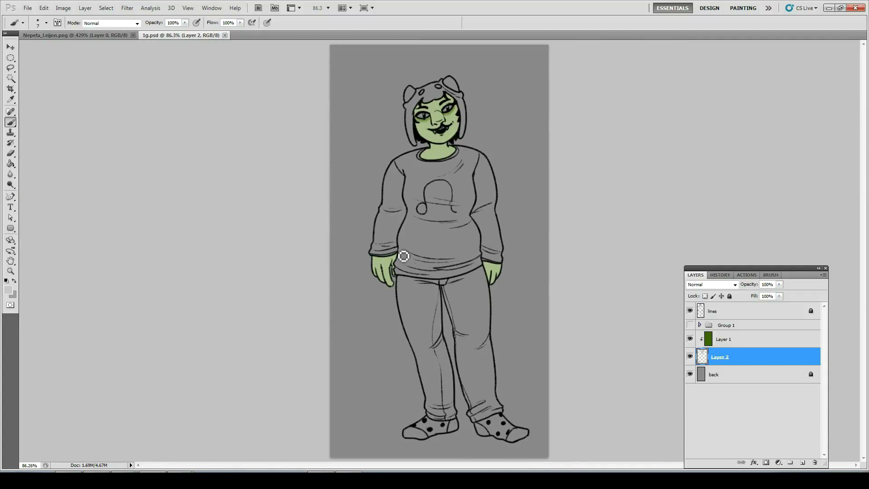
pyautogui.click(745, 344)
pyautogui.write('50')
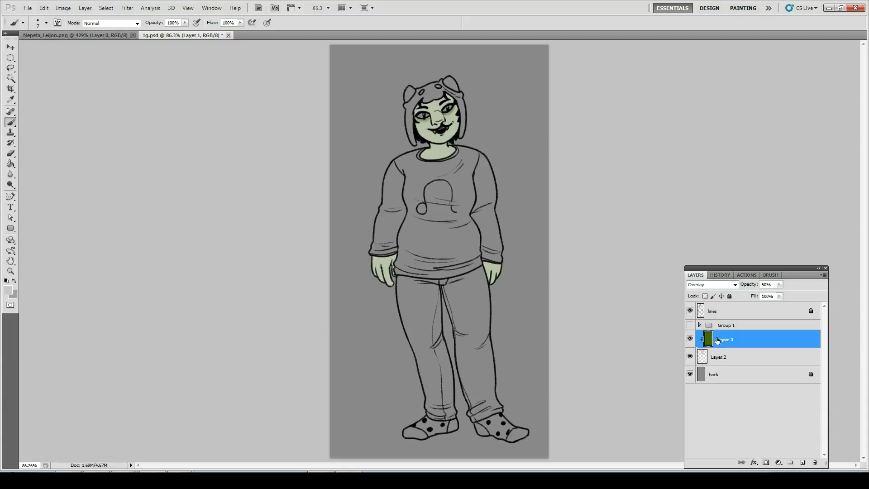
# Duplicate the light and shade layers from Group 1 and clip the copies above the green Layer 1
pyautogui.click(699, 326)
pyautogui.click(742, 340)
pyautogui.click(736, 356)
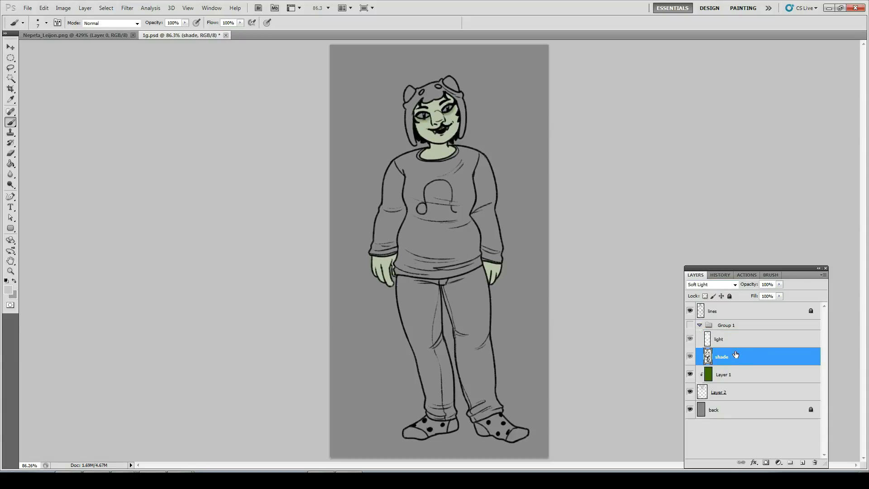
pyautogui.keyDown('shift'); pyautogui.click(736, 346); pyautogui.keyUp('shift')
pyautogui.rightClick(736, 345)
pyautogui.click(789, 157)
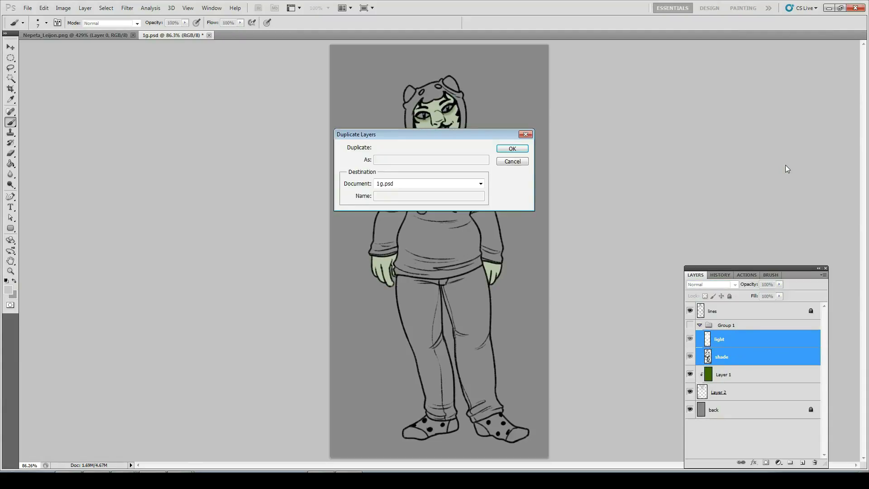
pyautogui.press('Return')
pyautogui.moveTo(734, 340)
pyautogui.mouseDown()
pyautogui.moveTo(727, 349)
pyautogui.moveTo(732, 409)
pyautogui.mouseUp()
pyautogui.hotkey('ctrl', 'alt', 'g')
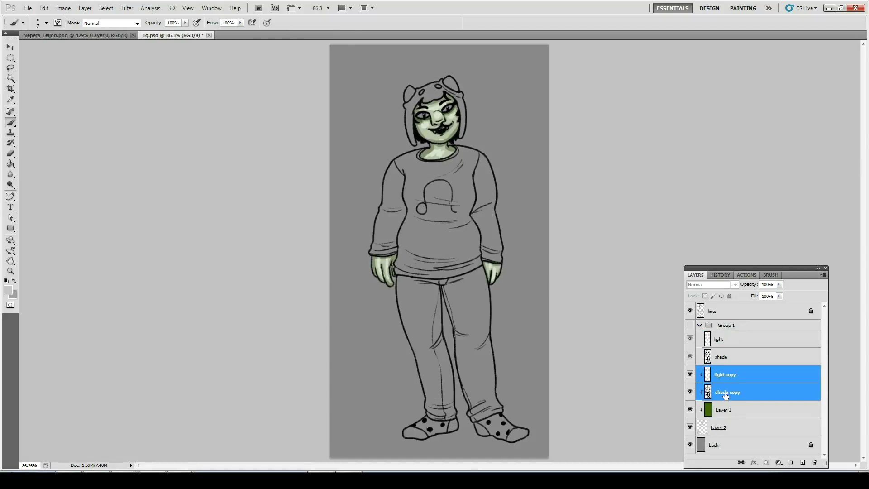
# Soften the shade copy layer with a Gaussian Blur of 4.0 pixels radius
pyautogui.click(726, 395)
pyautogui.click(106, 8)
pyautogui.moveTo(127, 9)
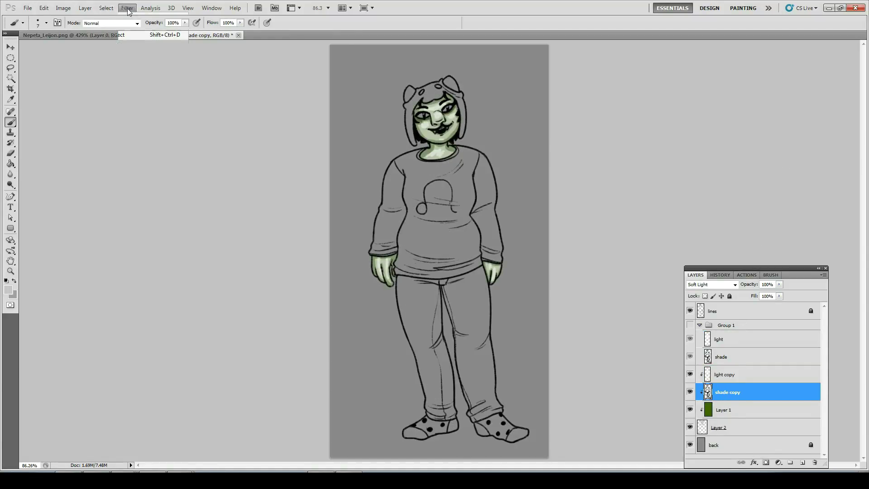
pyautogui.moveTo(132, 90)
pyautogui.click(242, 124)
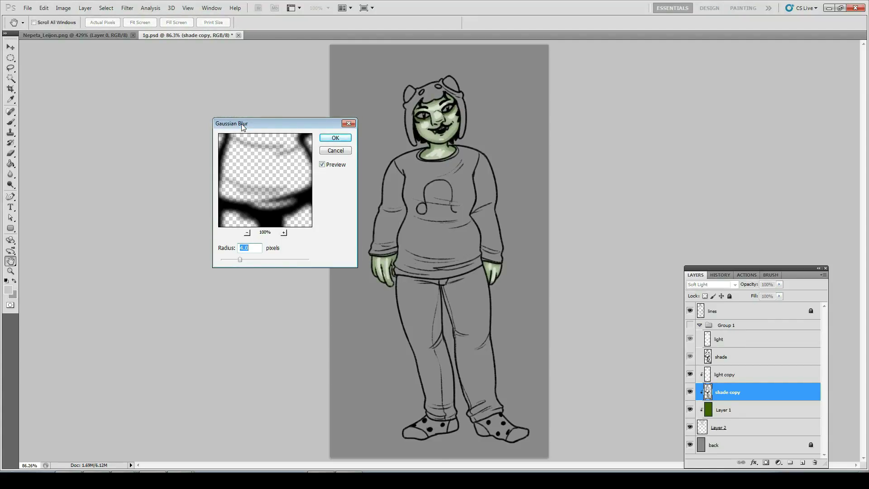
pyautogui.press('Return')
pyautogui.press('b')
# Set the light copy layer's opacity to 50% and lower the green Layer 1's opacity further
pyautogui.click(756, 379)
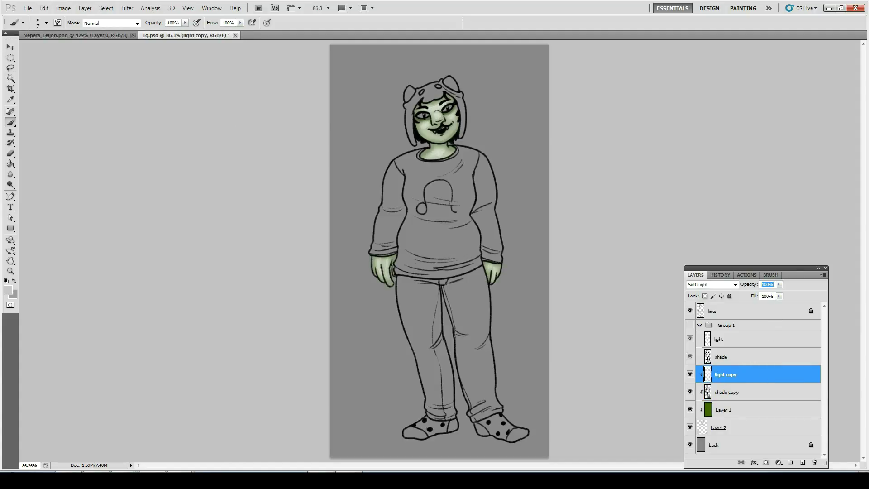
pyautogui.write('5')
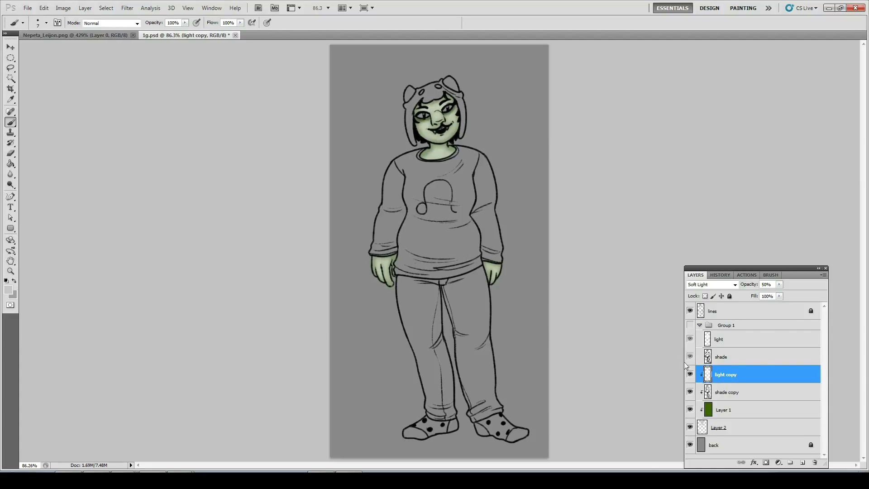
pyautogui.click(736, 404)
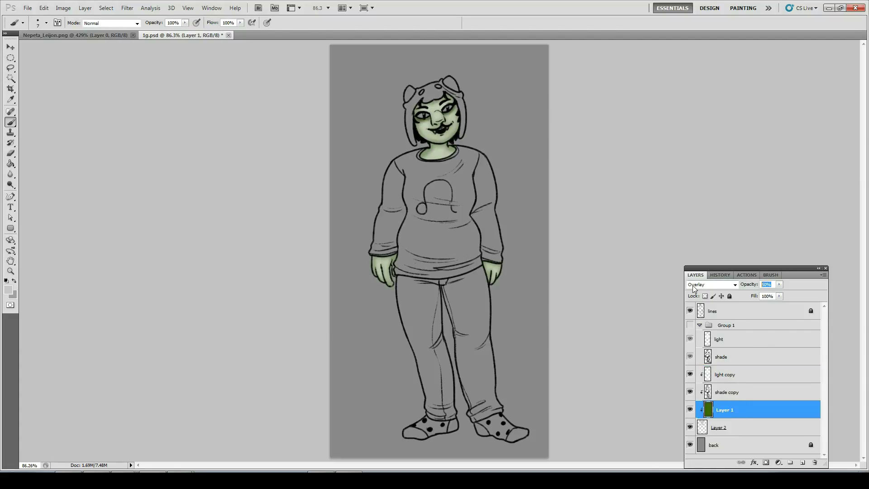
pyautogui.write('2')
# Merge the clipped color and shading layers into Layer 2 and add a new layer directly above the back layer
pyautogui.click(721, 429)
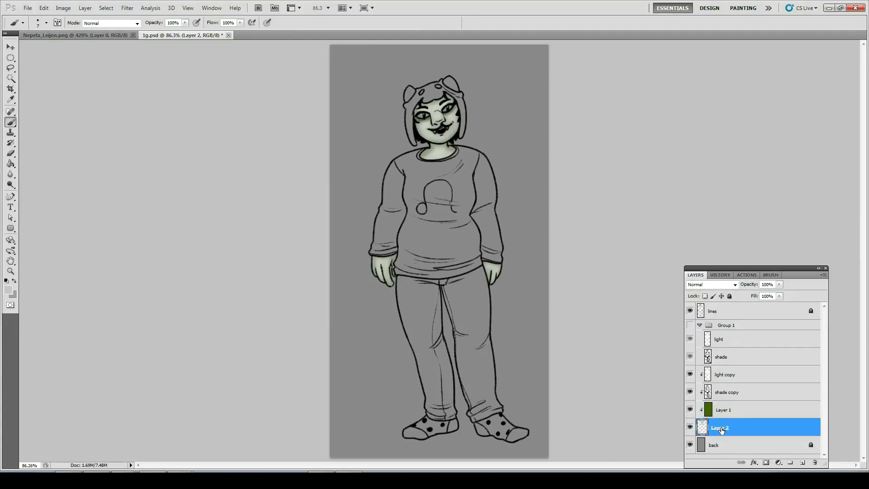
pyautogui.hotkey('ctrl', 'alt', 'z')
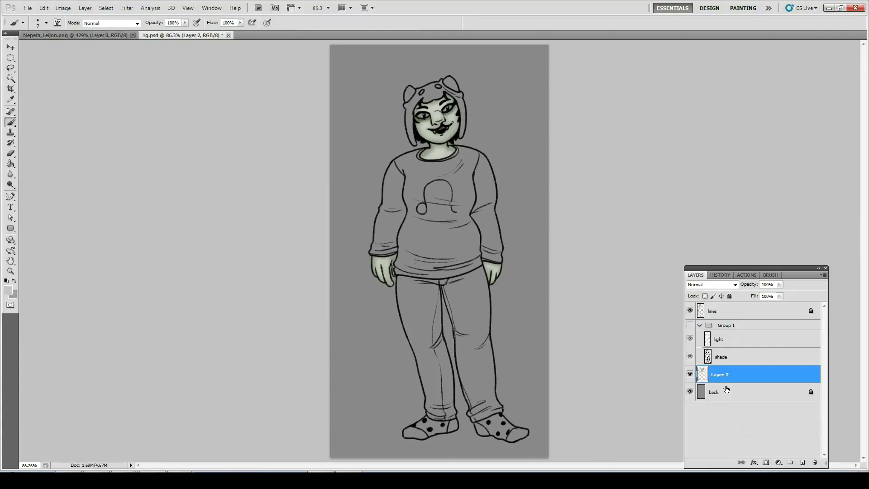
pyautogui.click(729, 393)
pyautogui.click(801, 462)
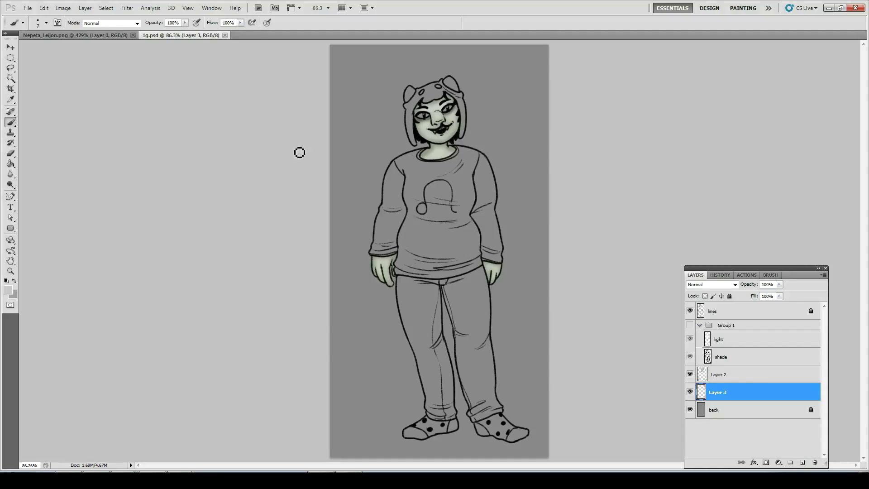
# Paint the left sock in the drawing dark blue on Layer 3, cleaning up the color along the trouser cuff
pyautogui.press('d')
pyautogui.press('z')
pyautogui.moveTo(367, 398); pyautogui.dragTo(498, 445)
pyautogui.press('b')
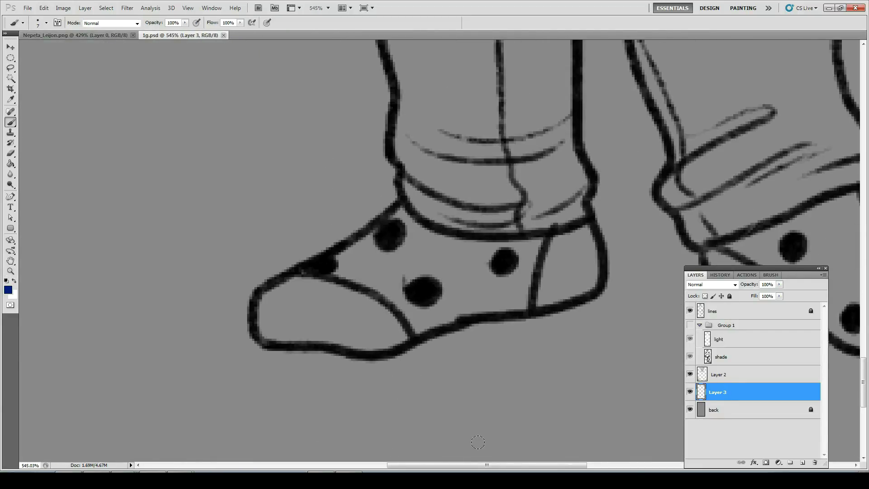
pyautogui.moveTo(456, 256)
pyautogui.mouseDown()
pyautogui.moveTo(413, 277)
pyautogui.moveTo(396, 209)
pyautogui.moveTo(446, 236)
pyautogui.moveTo(589, 225)
pyautogui.moveTo(484, 220)
pyautogui.mouseUp()
pyautogui.press('e')
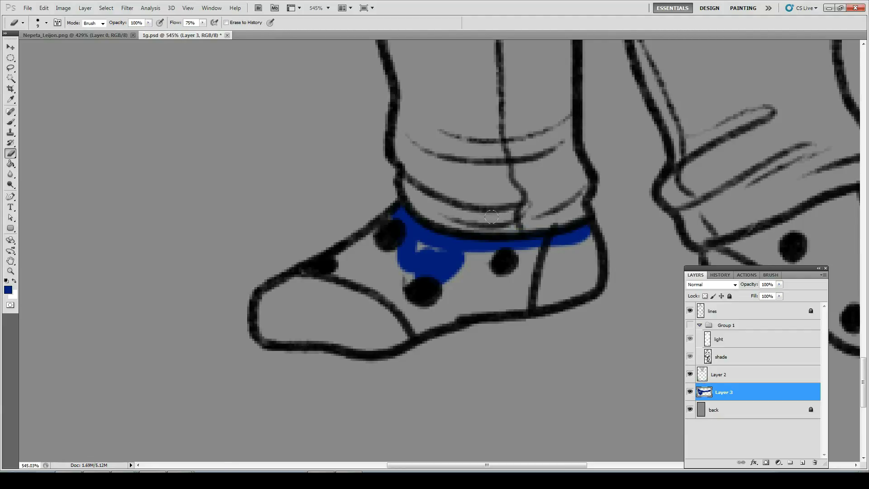
pyautogui.press('b')
pyautogui.moveTo(589, 230)
pyautogui.mouseDown()
pyautogui.moveTo(582, 249)
pyautogui.moveTo(555, 244)
pyautogui.moveTo(478, 265)
pyautogui.moveTo(423, 254)
pyautogui.moveTo(395, 262)
pyautogui.moveTo(381, 230)
pyautogui.moveTo(392, 216)
pyautogui.moveTo(278, 302)
pyautogui.moveTo(269, 300)
pyautogui.moveTo(395, 227)
pyautogui.moveTo(269, 293)
pyautogui.moveTo(261, 329)
pyautogui.moveTo(376, 344)
pyautogui.moveTo(275, 319)
pyautogui.moveTo(300, 292)
pyautogui.moveTo(359, 262)
pyautogui.moveTo(344, 312)
pyautogui.moveTo(394, 301)
pyautogui.moveTo(406, 318)
pyautogui.moveTo(455, 292)
pyautogui.moveTo(524, 288)
pyautogui.moveTo(584, 263)
pyautogui.moveTo(587, 276)
pyautogui.moveTo(561, 293)
pyautogui.moveTo(434, 319)
pyautogui.moveTo(389, 343)
pyautogui.moveTo(369, 316)
pyautogui.moveTo(334, 305)
pyautogui.moveTo(406, 316)
pyautogui.moveTo(477, 276)
pyautogui.moveTo(561, 271)
pyautogui.moveTo(561, 280)
pyautogui.moveTo(558, 274)
pyautogui.moveTo(545, 287)
pyautogui.moveTo(430, 237)
pyautogui.mouseUp()
# Paint the right sock in the drawing dark blue on Layer 3 and erase the overspill around its toe
pyautogui.moveTo(423, 175)
pyautogui.mouseDown()
pyautogui.moveTo(313, 210)
pyautogui.moveTo(458, 152)
pyautogui.moveTo(314, 212)
pyautogui.moveTo(339, 271)
pyautogui.moveTo(379, 281)
pyautogui.moveTo(408, 274)
pyautogui.moveTo(328, 265)
pyautogui.moveTo(361, 250)
pyautogui.moveTo(359, 257)
pyautogui.moveTo(337, 237)
pyautogui.moveTo(343, 254)
pyautogui.moveTo(359, 249)
pyautogui.moveTo(415, 205)
pyautogui.moveTo(422, 212)
pyautogui.moveTo(441, 185)
pyautogui.moveTo(421, 177)
pyautogui.moveTo(471, 162)
pyautogui.moveTo(483, 231)
pyautogui.moveTo(507, 228)
pyautogui.mouseUp()
pyautogui.moveTo(633, 259)
pyautogui.mouseDown()
pyautogui.moveTo(598, 292)
pyautogui.moveTo(536, 303)
pyautogui.moveTo(480, 283)
pyautogui.moveTo(428, 288)
pyautogui.moveTo(494, 191)
pyautogui.moveTo(579, 241)
pyautogui.moveTo(480, 255)
pyautogui.moveTo(507, 260)
pyautogui.mouseUp()
pyautogui.press('e')
pyautogui.moveTo(631, 240); pyautogui.dragTo(599, 235)
# Add a new layer clipped to Layer 3 and paint the dotted middle sections of both socks white
pyautogui.click(802, 463)
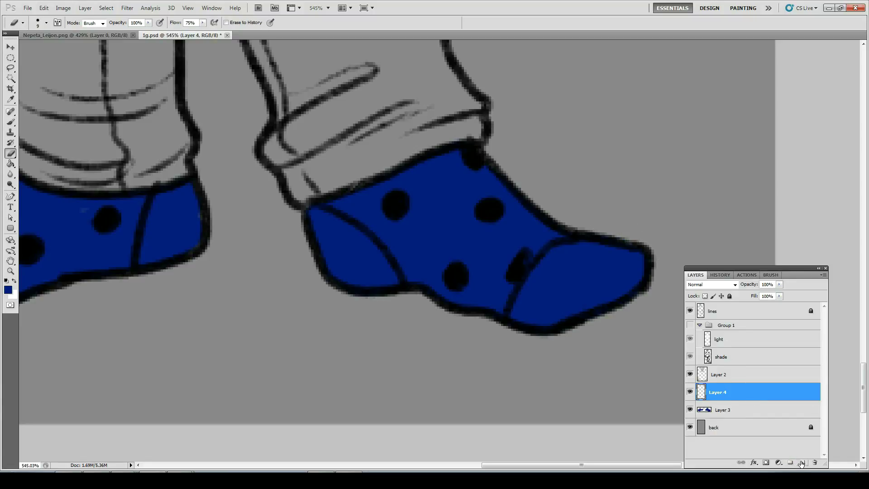
pyautogui.hotkey('ctrl', 'alt', 'g')
pyautogui.press('x')
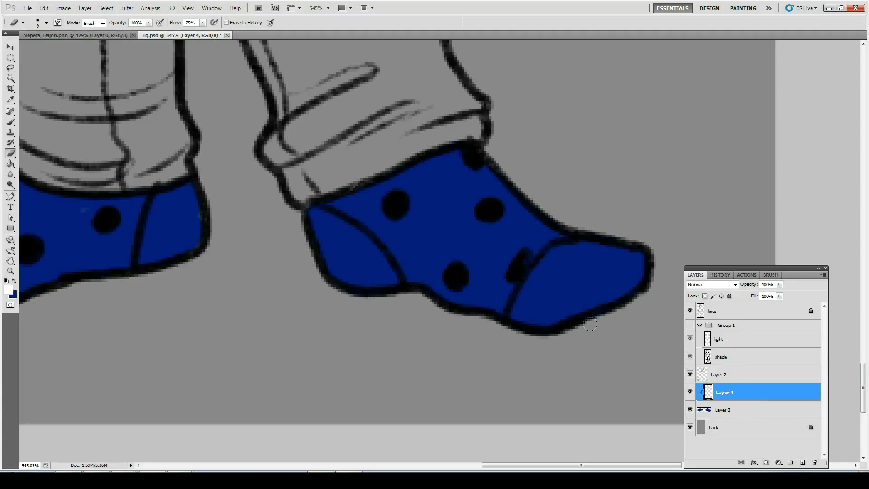
pyautogui.press('b')
pyautogui.moveTo(482, 199)
pyautogui.mouseDown()
pyautogui.moveTo(398, 169)
pyautogui.moveTo(361, 174)
pyautogui.moveTo(333, 208)
pyautogui.moveTo(398, 228)
pyautogui.moveTo(435, 289)
pyautogui.moveTo(375, 208)
pyautogui.moveTo(364, 226)
pyautogui.moveTo(457, 299)
pyautogui.moveTo(498, 303)
pyautogui.moveTo(486, 248)
pyautogui.moveTo(557, 233)
pyautogui.moveTo(534, 262)
pyautogui.moveTo(507, 199)
pyautogui.moveTo(451, 186)
pyautogui.moveTo(427, 222)
pyautogui.mouseUp()
pyautogui.press('e')
pyautogui.moveTo(520, 306)
pyautogui.mouseDown()
pyautogui.moveTo(514, 326)
pyautogui.moveTo(745, 311)
pyautogui.mouseUp()
pyautogui.press('b')
pyautogui.moveTo(281, 186)
pyautogui.mouseDown()
pyautogui.moveTo(177, 195)
pyautogui.moveTo(136, 217)
pyautogui.moveTo(235, 226)
pyautogui.moveTo(276, 262)
pyautogui.moveTo(212, 143)
pyautogui.moveTo(294, 226)
pyautogui.moveTo(366, 190)
pyautogui.moveTo(343, 176)
pyautogui.moveTo(366, 229)
pyautogui.moveTo(329, 267)
pyautogui.mouseUp()
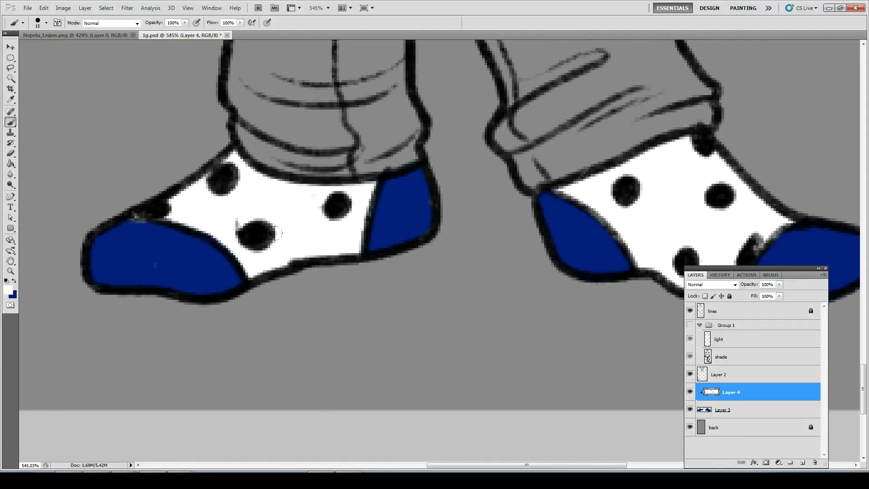
pyautogui.moveTo(231, 231); pyautogui.dragTo(193, 202)
# Set the white sock layer's blend mode to Soft Light, return to Layer 3 with dark blue, and save the document
pyautogui.click(712, 284)
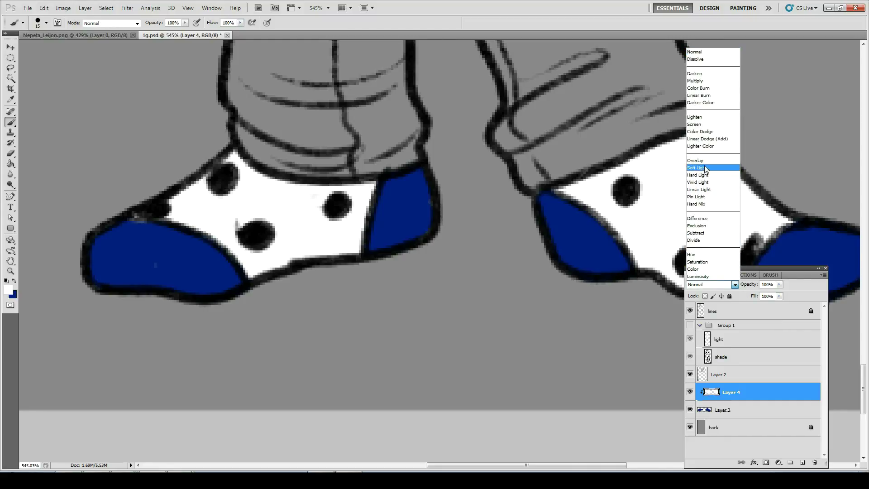
pyautogui.click(694, 174)
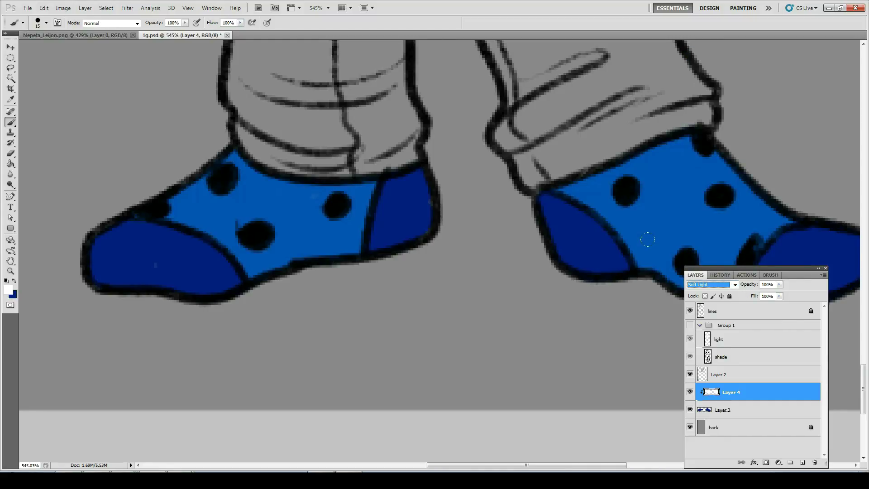
pyautogui.press('Return')
pyautogui.click(732, 413)
pyautogui.press('x')
pyautogui.hotkey('ctrl', '0')
pyautogui.hotkey('ctrl', 's')
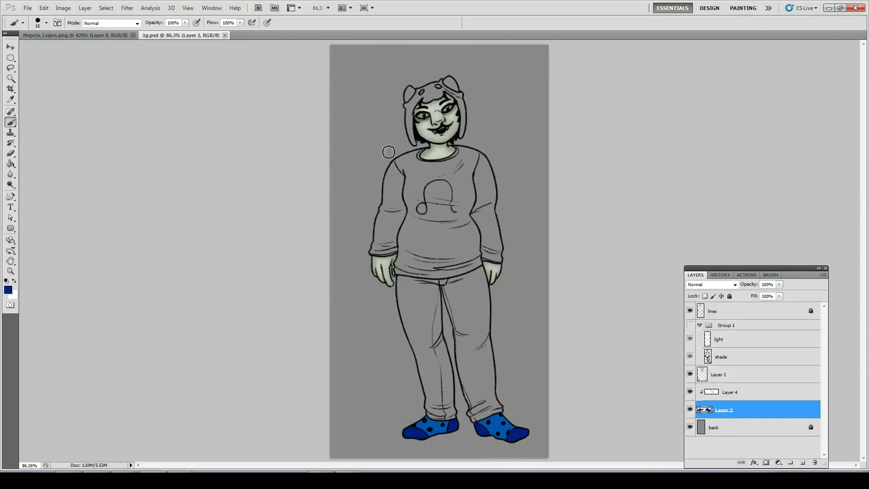
# Duplicate the light and shade layers from Group 1 and clip the copies above Layer 4 on the socks
pyautogui.click(735, 340)
pyautogui.keyDown('shift'); pyautogui.click(736, 360); pyautogui.keyUp('shift')
pyautogui.rightClick(736, 359)
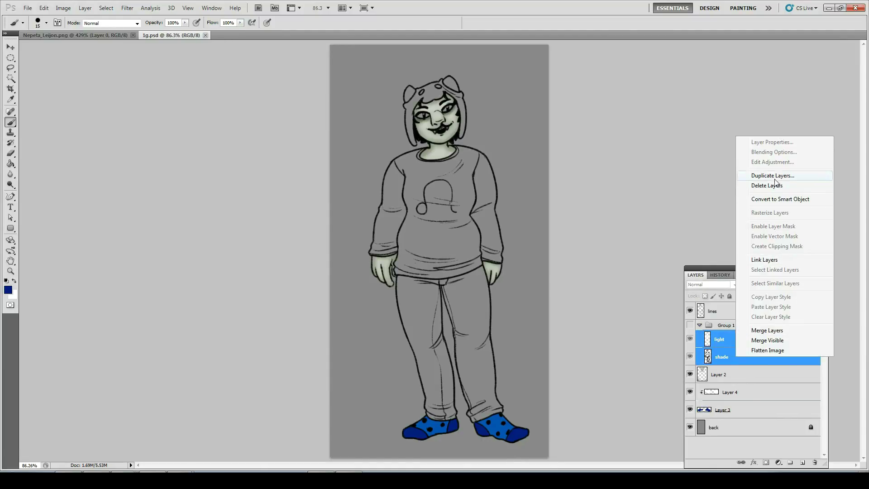
pyautogui.click(769, 167)
pyautogui.press('Return')
pyautogui.moveTo(757, 353); pyautogui.dragTo(741, 423)
pyautogui.hotkey('ctrl', 'alt', 'g')
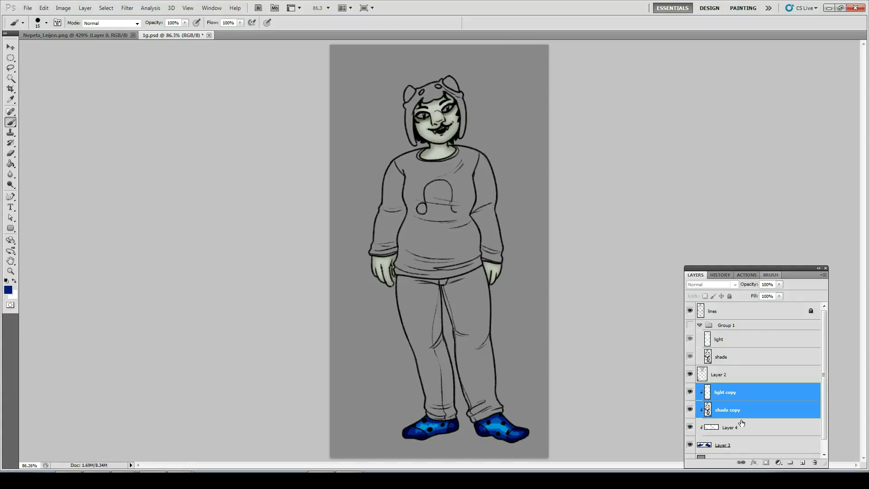
# Blur the socks' shade copy layer with the same Gaussian Blur and set the light copy's opacity to 50%
pyautogui.click(723, 411)
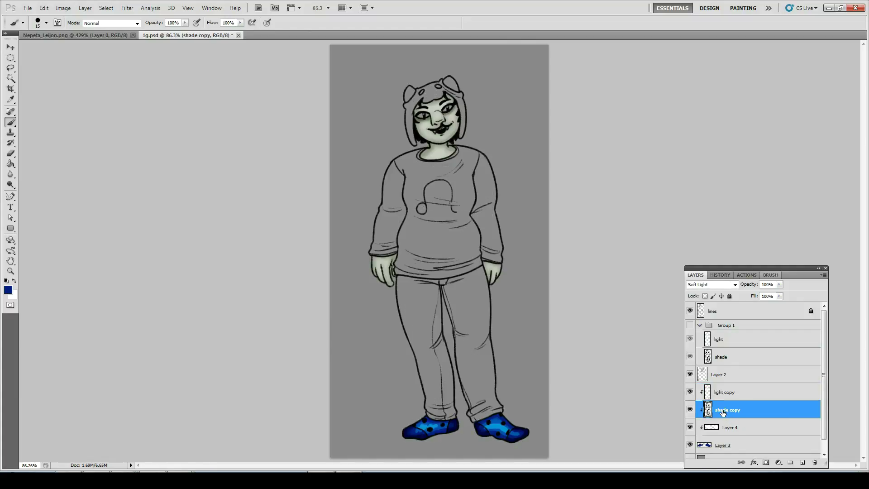
pyautogui.click(722, 397)
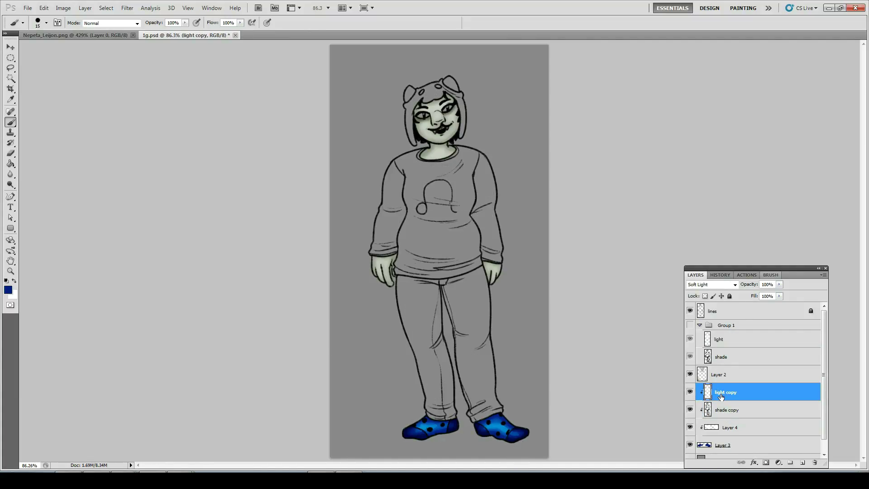
pyautogui.click(768, 284)
pyautogui.write('50')
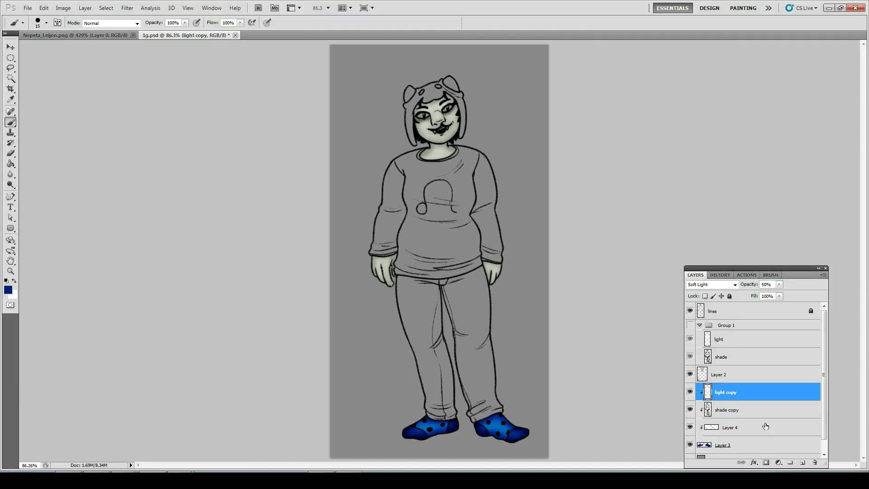
# Duplicate Layer 4 to brighten the sock sections and clip the light and shade copies above it again
pyautogui.click(753, 432)
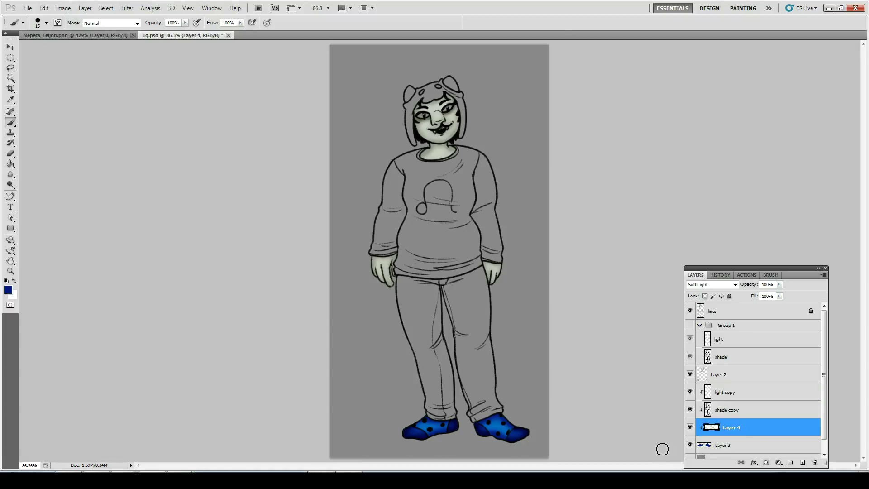
pyautogui.rightClick(757, 437)
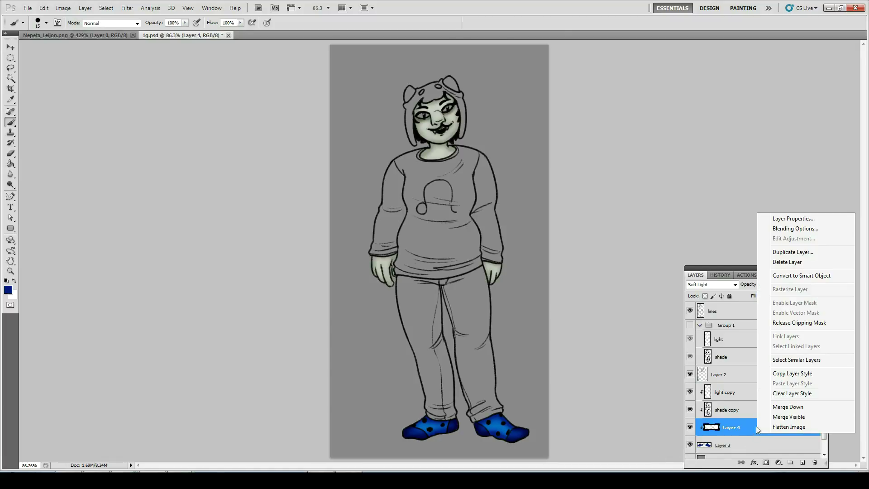
pyautogui.click(797, 253)
pyautogui.press('Return')
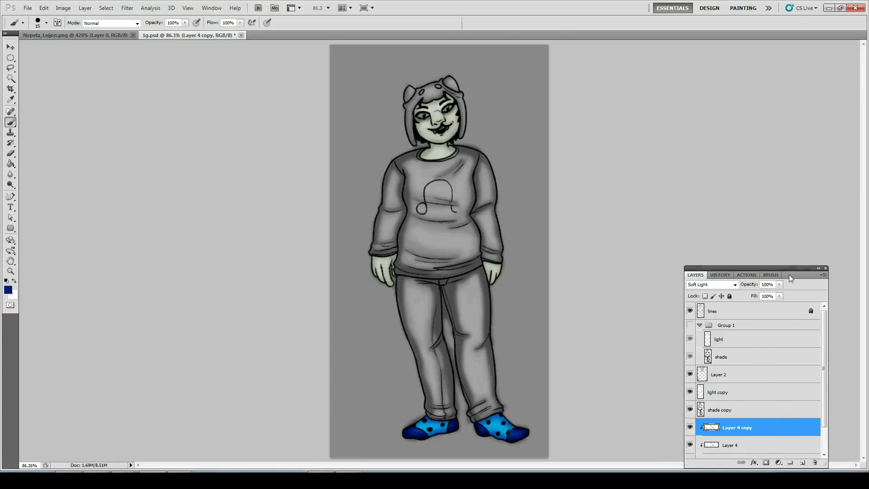
pyautogui.moveTo(720, 410); pyautogui.dragTo(723, 392)
pyautogui.keyDown('shift'); pyautogui.click(723, 392); pyautogui.keyUp('shift')
pyautogui.hotkey('ctrl', 'alt', 'g')
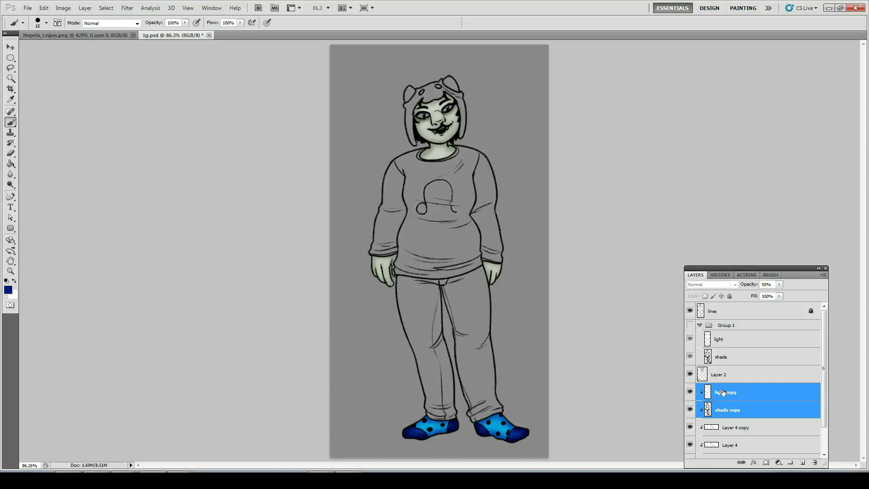
# On Layer 3, paint the hat's crown and the ear flap beside the character's raised eye dark blue
pyautogui.keyDown('ctrl'); pyautogui.click(737, 408); pyautogui.keyUp('ctrl')
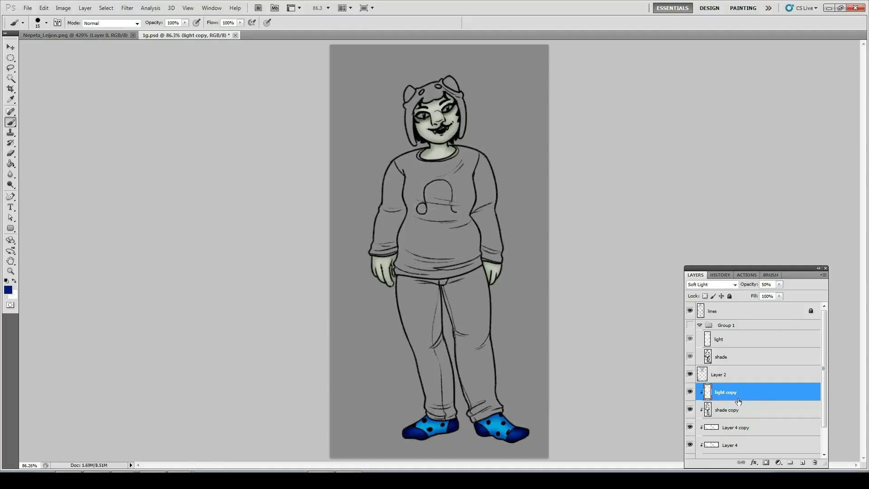
pyautogui.click(737, 410)
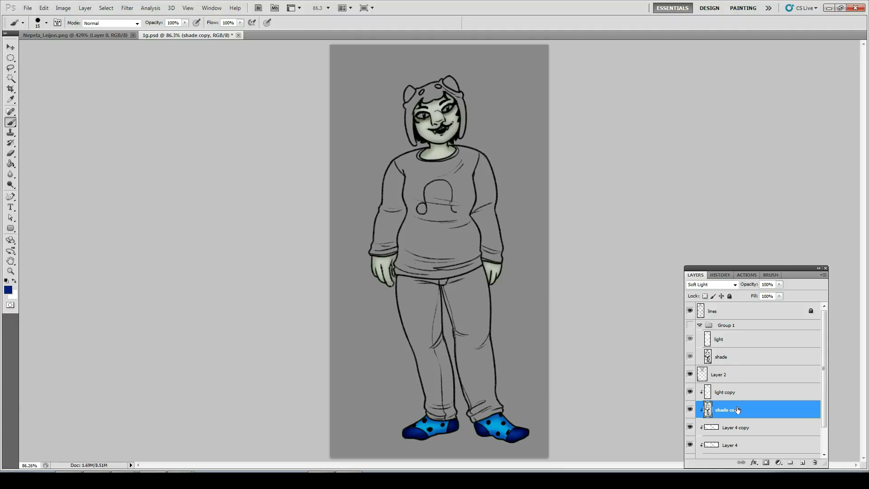
pyautogui.click(742, 453)
pyautogui.scroll(-1, 754, 433)
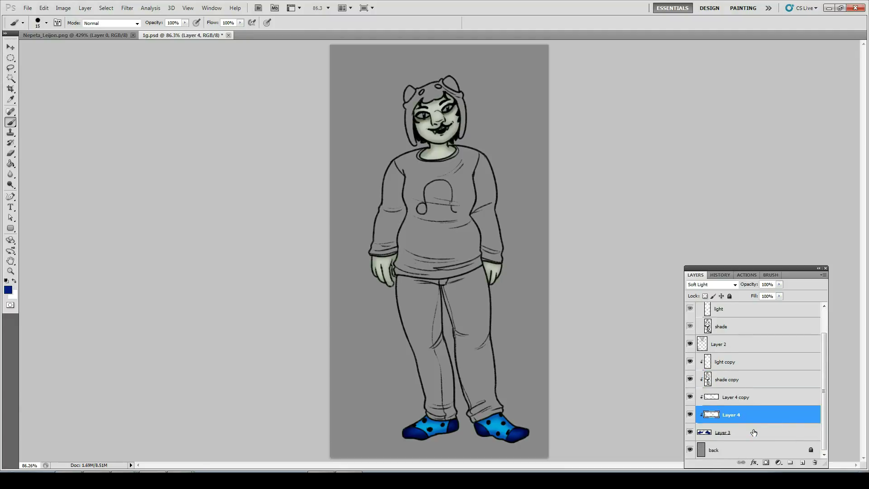
pyautogui.click(746, 433)
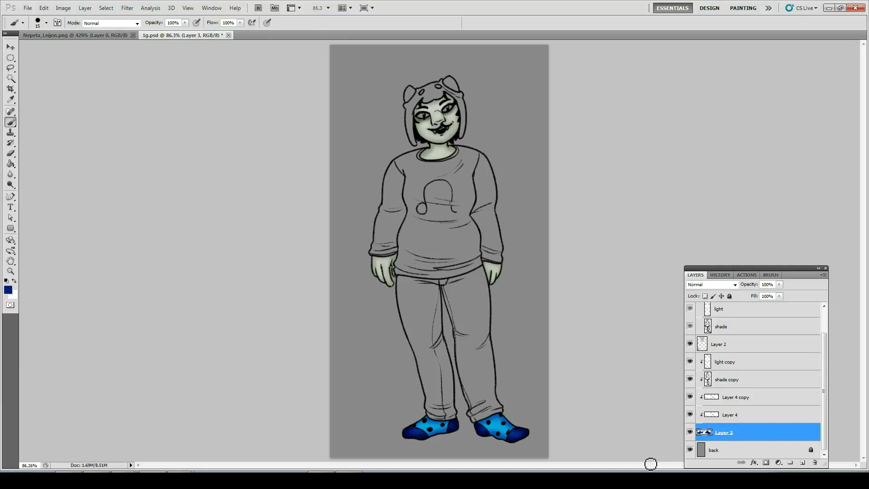
pyautogui.press('z')
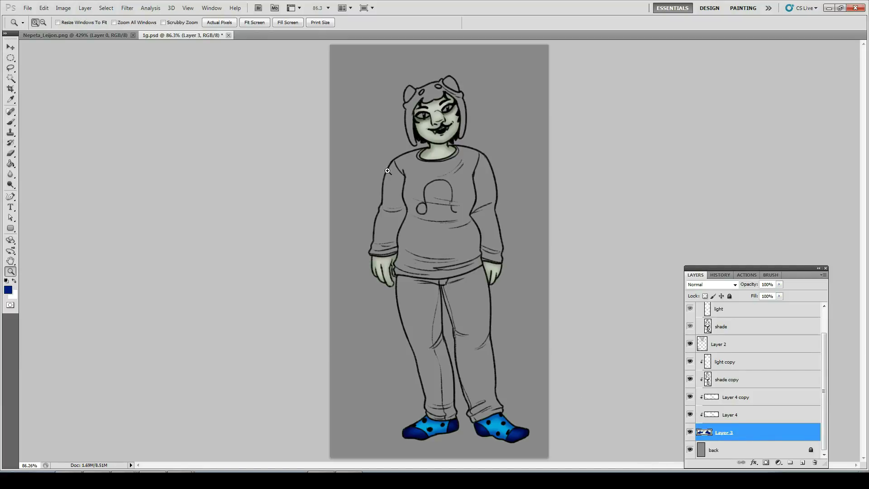
pyautogui.moveTo(396, 80); pyautogui.dragTo(489, 157)
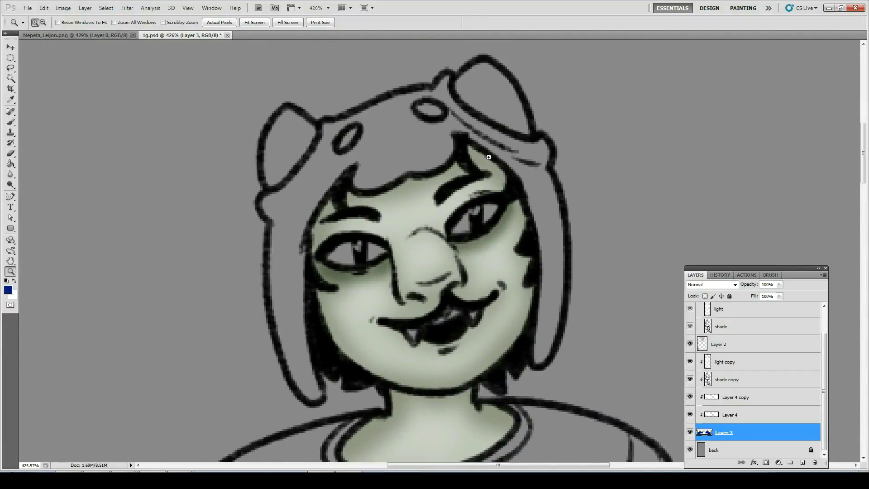
pyautogui.press('b')
pyautogui.moveTo(401, 150)
pyautogui.mouseDown()
pyautogui.moveTo(410, 143)
pyautogui.moveTo(369, 170)
pyautogui.moveTo(328, 134)
pyautogui.moveTo(434, 97)
pyautogui.moveTo(433, 78)
pyautogui.moveTo(459, 93)
pyautogui.moveTo(376, 134)
pyautogui.moveTo(452, 149)
pyautogui.moveTo(408, 141)
pyautogui.mouseUp()
pyautogui.moveTo(451, 90)
pyautogui.mouseDown()
pyautogui.moveTo(463, 81)
pyautogui.moveTo(458, 98)
pyautogui.moveTo(496, 139)
pyautogui.moveTo(543, 147)
pyautogui.moveTo(525, 180)
pyautogui.moveTo(549, 316)
pyautogui.moveTo(529, 343)
pyautogui.mouseUp()
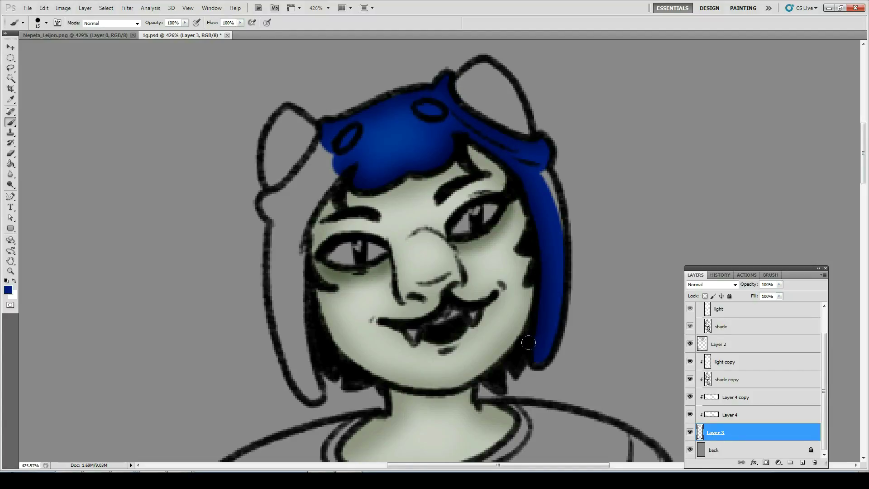
pyautogui.moveTo(549, 202)
pyautogui.mouseDown()
pyautogui.moveTo(545, 179)
pyautogui.moveTo(542, 242)
pyautogui.mouseUp()
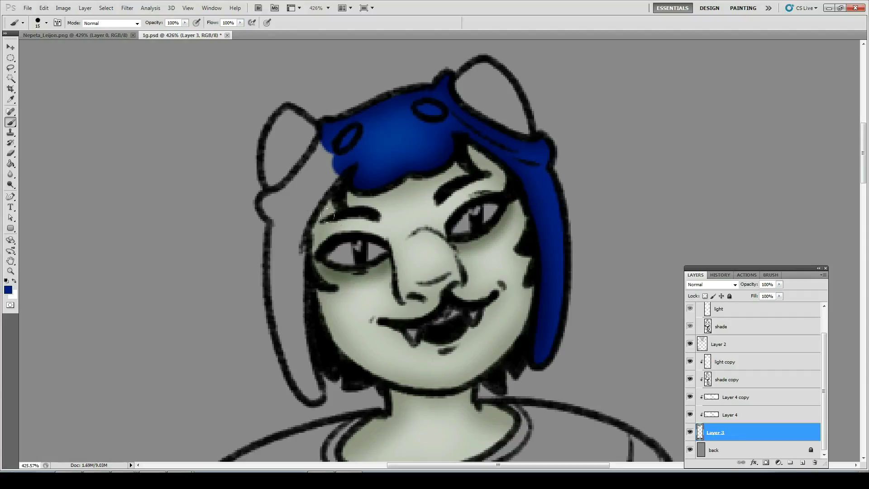
# Paint the hat's remaining side and ear flap dark blue, and erase the overflow outside the line art
pyautogui.moveTo(315, 142)
pyautogui.mouseDown()
pyautogui.moveTo(264, 198)
pyautogui.moveTo(282, 200)
pyautogui.moveTo(327, 160)
pyautogui.moveTo(291, 227)
pyautogui.moveTo(306, 382)
pyautogui.moveTo(277, 305)
pyautogui.moveTo(282, 212)
pyautogui.mouseUp()
pyautogui.press('e')
pyautogui.moveTo(254, 237)
pyautogui.mouseDown()
pyautogui.moveTo(264, 339)
pyautogui.moveTo(311, 371)
pyautogui.moveTo(334, 371)
pyautogui.moveTo(331, 388)
pyautogui.mouseUp()
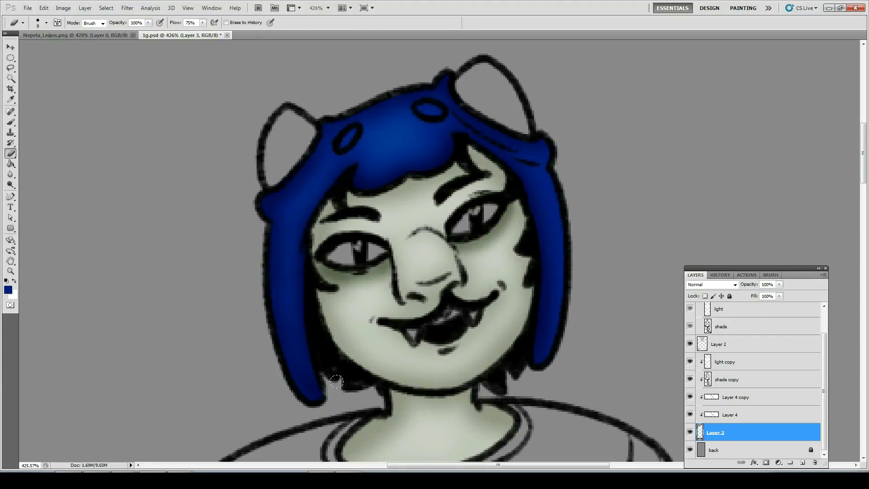
# Fill the two small oval eyes on the hat with white using a smaller brush
pyautogui.press('x')
pyautogui.press('b')
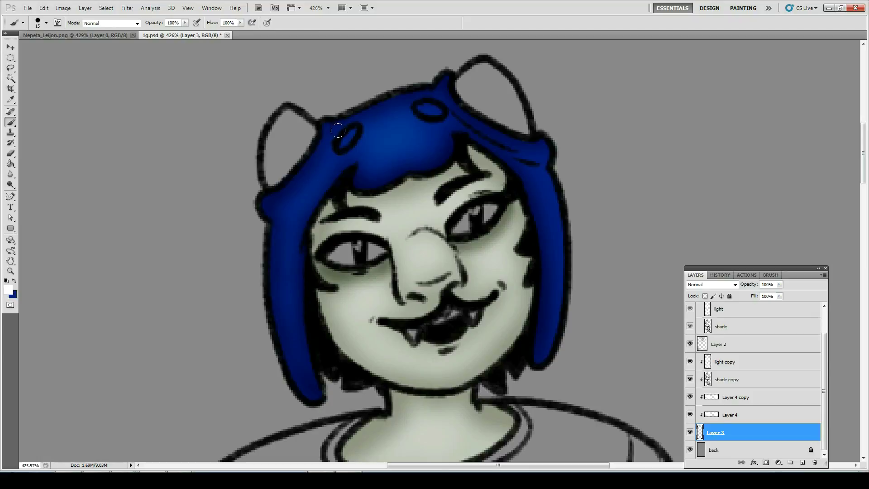
pyautogui.moveTo(356, 131)
pyautogui.press('[')
pyautogui.press('[')
pyautogui.press('[')
pyautogui.press('[')
pyautogui.press('[')
pyautogui.moveTo(356, 131)
pyautogui.mouseDown()
pyautogui.moveTo(342, 145)
pyautogui.moveTo(357, 131)
pyautogui.mouseUp()
pyautogui.moveTo(422, 112); pyautogui.dragTo(428, 113)
pyautogui.press('x')
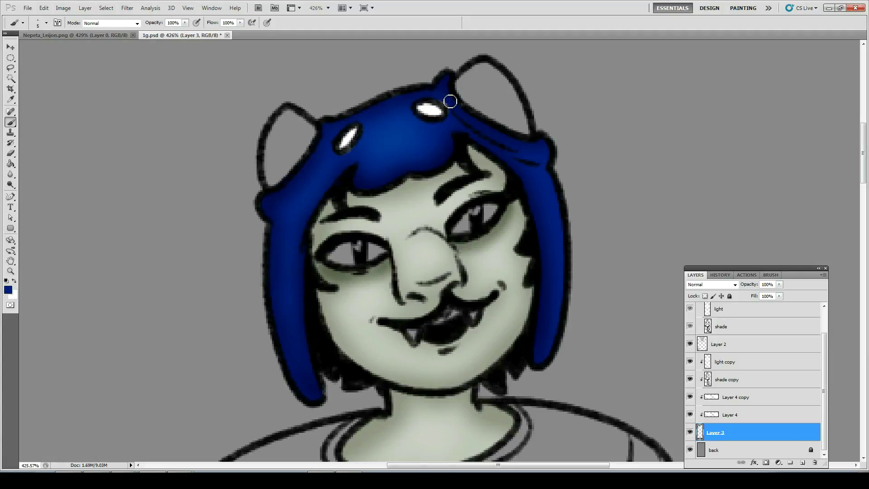
# Paint the eye glints, fangs and teeth on the face white, and save the document
pyautogui.press('x')
pyautogui.click(478, 211)
pyautogui.click(358, 245)
pyautogui.moveTo(412, 333)
pyautogui.mouseDown()
pyautogui.moveTo(455, 314)
pyautogui.moveTo(424, 328)
pyautogui.moveTo(452, 315)
pyautogui.mouseUp()
pyautogui.click(474, 314)
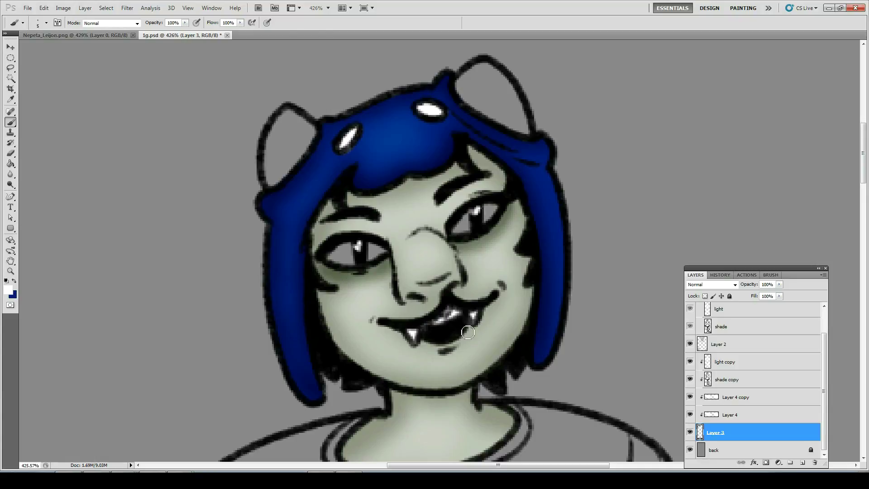
pyautogui.hotkey('ctrl', '0')
pyautogui.hotkey('ctrl', 's')
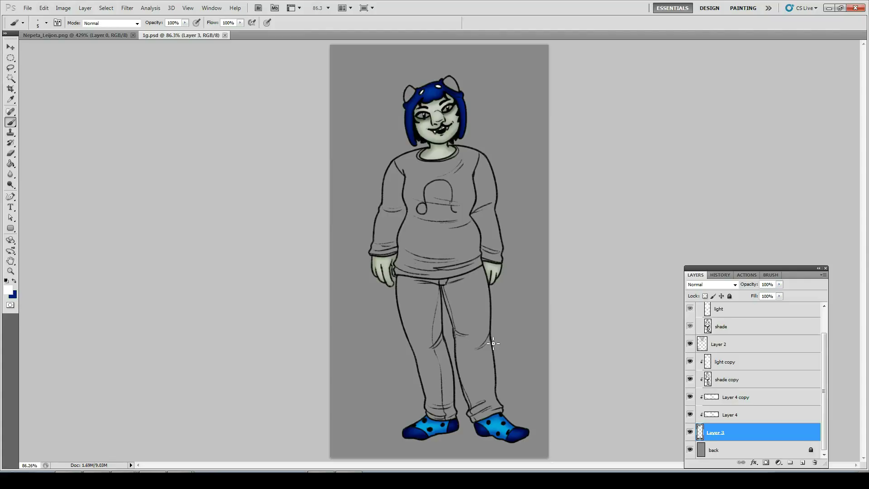
# Merge Layer 3 with the sock layers and shading copies clipped to it, and merge Layer 2 into the result
pyautogui.scroll(2, 757, 404)
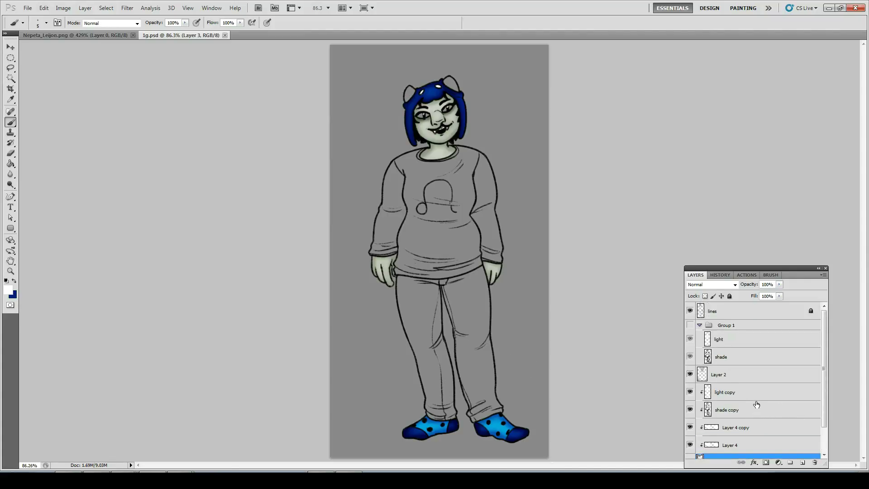
pyautogui.scroll(-2, 752, 405)
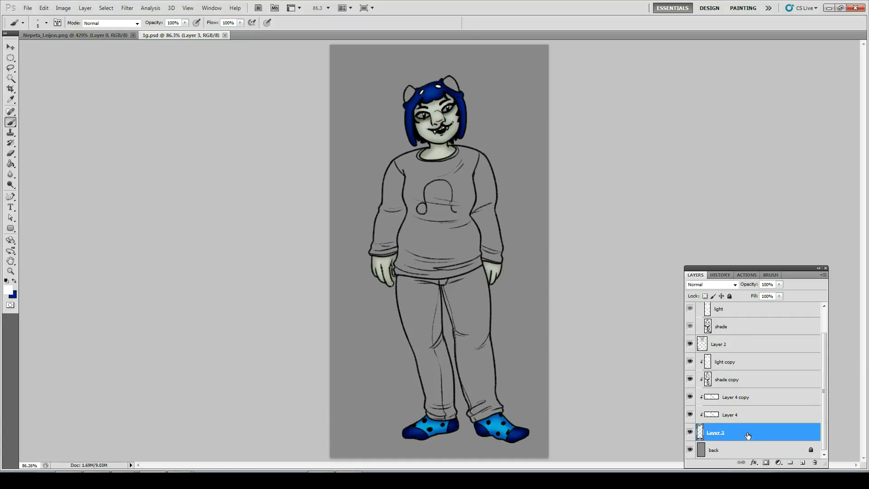
pyautogui.hotkey('ctrl', 'e')
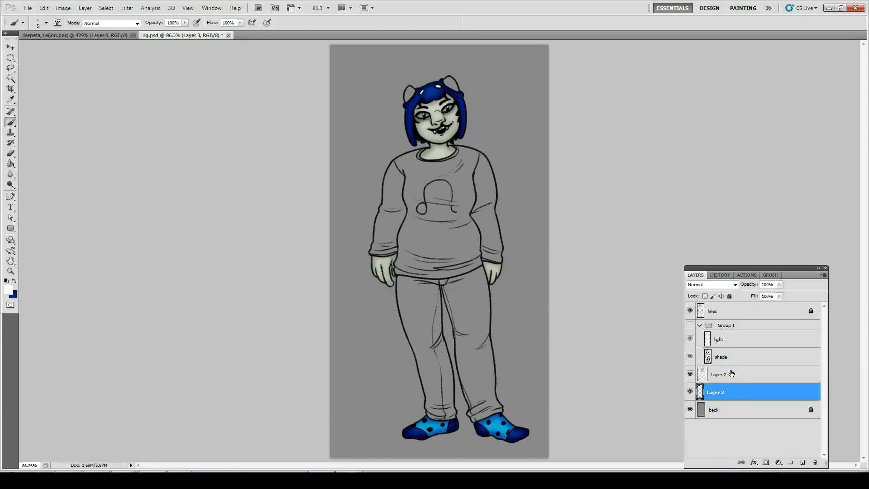
pyautogui.click(731, 373)
pyautogui.hotkey('ctrl', 'e')
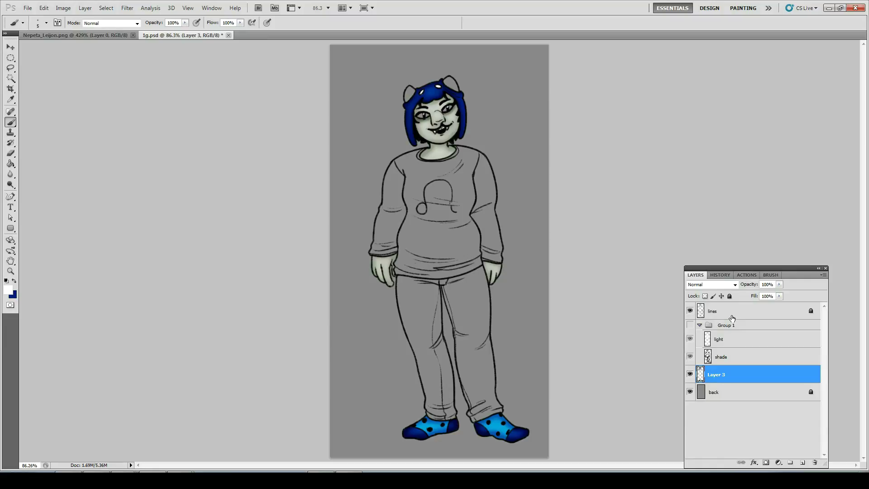
# Create a new layer and place it between Layer 3 and the back layer
pyautogui.click(708, 398)
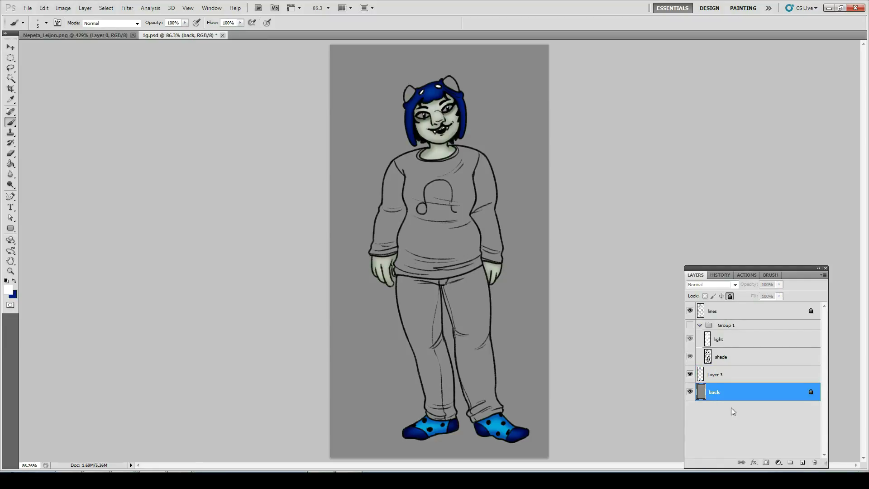
pyautogui.click(800, 457)
pyautogui.click(801, 463)
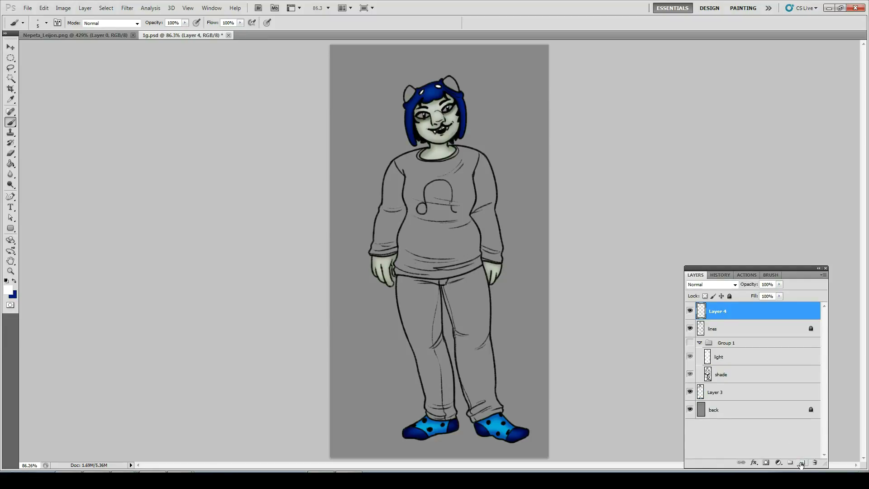
pyautogui.moveTo(752, 317); pyautogui.dragTo(739, 407)
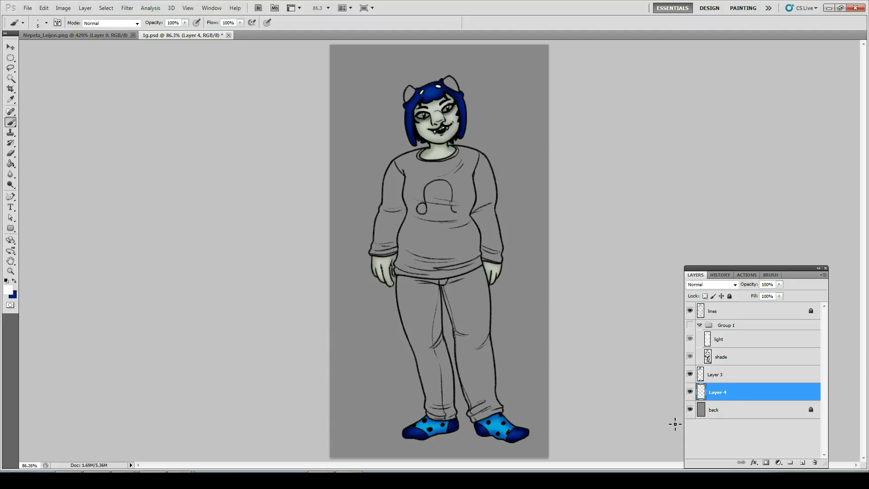
# Paint the whole sweater, including both sleeves, dark green on Layer 4, enlarging the brush for the big areas
pyautogui.press('z')
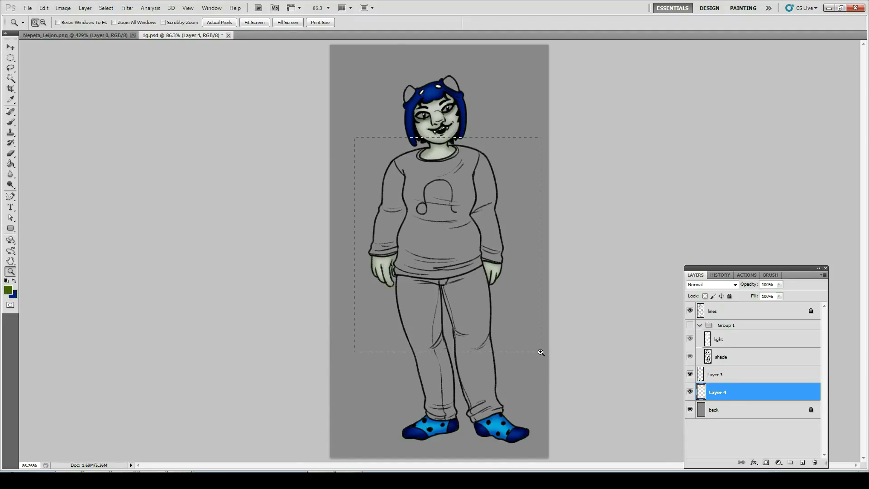
pyautogui.moveTo(541, 352); pyautogui.dragTo(541, 352)
pyautogui.press('b')
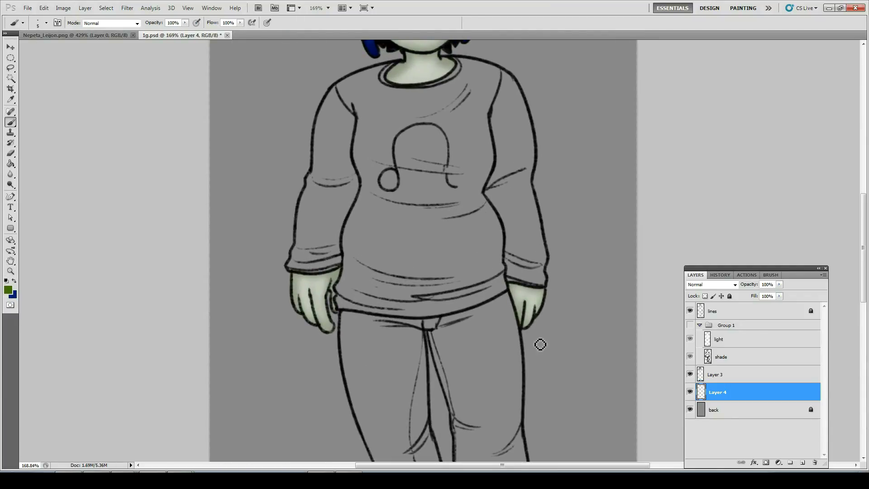
pyautogui.moveTo(446, 149); pyautogui.dragTo(446, 154)
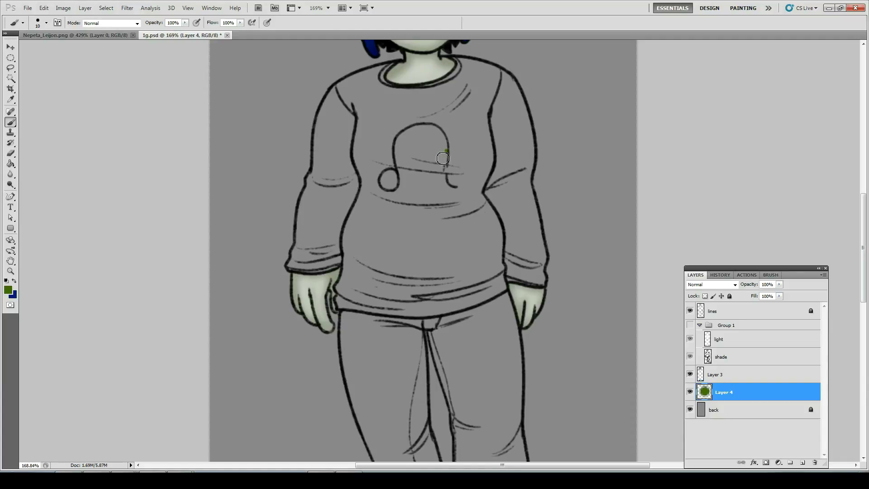
pyautogui.moveTo(385, 74)
pyautogui.mouseDown()
pyautogui.moveTo(338, 94)
pyautogui.moveTo(347, 87)
pyautogui.moveTo(397, 70)
pyautogui.moveTo(345, 89)
pyautogui.moveTo(363, 79)
pyautogui.moveTo(334, 117)
pyautogui.moveTo(394, 85)
pyautogui.moveTo(381, 85)
pyautogui.moveTo(359, 109)
pyautogui.moveTo(420, 98)
pyautogui.moveTo(346, 131)
pyautogui.moveTo(336, 93)
pyautogui.moveTo(324, 122)
pyautogui.moveTo(347, 91)
pyautogui.moveTo(347, 139)
pyautogui.moveTo(358, 144)
pyautogui.moveTo(367, 113)
pyautogui.moveTo(370, 160)
pyautogui.moveTo(362, 148)
pyautogui.moveTo(345, 228)
pyautogui.moveTo(293, 270)
pyautogui.moveTo(325, 120)
pyautogui.moveTo(324, 165)
pyautogui.moveTo(336, 179)
pyautogui.moveTo(356, 135)
pyautogui.moveTo(366, 191)
pyautogui.moveTo(362, 175)
pyautogui.moveTo(331, 209)
pyautogui.moveTo(327, 253)
pyautogui.moveTo(346, 247)
pyautogui.moveTo(343, 263)
pyautogui.moveTo(331, 269)
pyautogui.moveTo(306, 248)
pyautogui.moveTo(317, 195)
pyautogui.moveTo(321, 236)
pyautogui.moveTo(317, 199)
pyautogui.moveTo(334, 163)
pyautogui.moveTo(360, 226)
pyautogui.mouseUp()
pyautogui.moveTo(367, 190)
pyautogui.mouseDown()
pyautogui.moveTo(389, 125)
pyautogui.moveTo(402, 175)
pyautogui.moveTo(410, 114)
pyautogui.moveTo(453, 62)
pyautogui.moveTo(470, 67)
pyautogui.moveTo(433, 90)
pyautogui.moveTo(463, 66)
pyautogui.moveTo(486, 79)
pyautogui.moveTo(464, 200)
pyautogui.mouseUp()
pyautogui.press(']')
pyautogui.moveTo(432, 125)
pyautogui.mouseDown()
pyautogui.moveTo(470, 159)
pyautogui.moveTo(435, 181)
pyautogui.moveTo(438, 153)
pyautogui.moveTo(424, 194)
pyautogui.moveTo(434, 82)
pyautogui.moveTo(473, 97)
pyautogui.moveTo(487, 74)
pyautogui.moveTo(507, 99)
pyautogui.moveTo(491, 126)
pyautogui.moveTo(492, 154)
pyautogui.mouseUp()
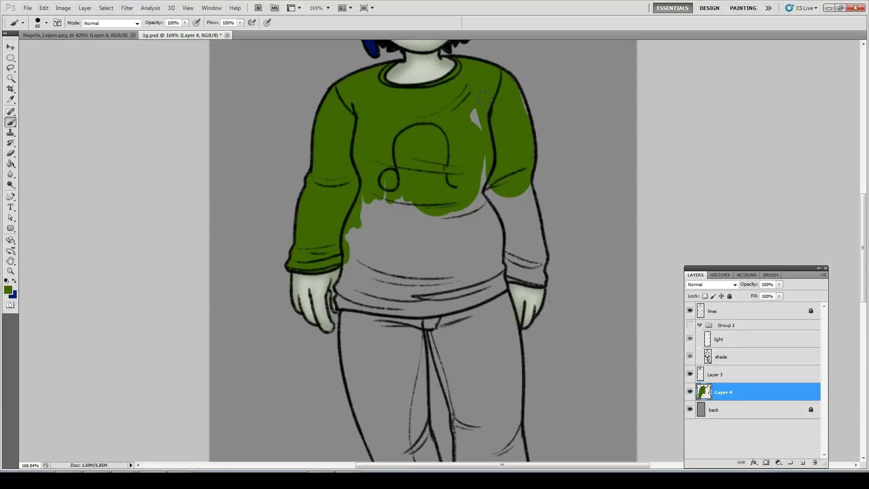
pyautogui.moveTo(483, 106)
pyautogui.mouseDown()
pyautogui.moveTo(471, 212)
pyautogui.moveTo(503, 236)
pyautogui.moveTo(516, 264)
pyautogui.moveTo(500, 251)
pyautogui.moveTo(507, 262)
pyautogui.moveTo(536, 249)
pyautogui.moveTo(531, 222)
pyautogui.moveTo(491, 175)
pyautogui.moveTo(486, 276)
pyautogui.moveTo(471, 292)
pyautogui.moveTo(371, 290)
pyautogui.moveTo(346, 271)
pyautogui.moveTo(331, 274)
pyautogui.mouseUp()
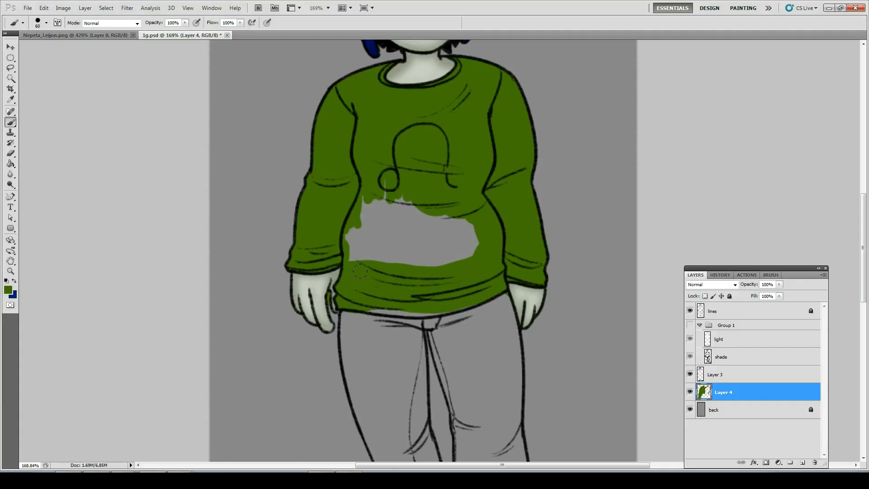
pyautogui.moveTo(470, 257)
pyautogui.mouseDown()
pyautogui.moveTo(449, 213)
pyautogui.moveTo(367, 204)
pyautogui.moveTo(402, 221)
pyautogui.mouseUp()
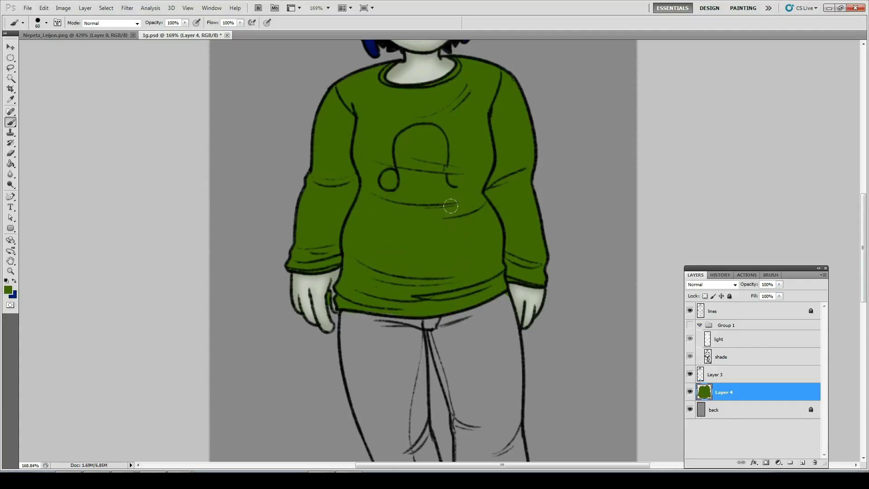
# Erase the green overflow around the sweater's hem beside both hands
pyautogui.press('e')
pyautogui.moveTo(329, 290)
pyautogui.mouseDown()
pyautogui.moveTo(334, 313)
pyautogui.moveTo(349, 304)
pyautogui.mouseUp()
pyautogui.press('b')
pyautogui.press('e')
pyautogui.moveTo(523, 290)
pyautogui.mouseDown()
pyautogui.moveTo(510, 301)
pyautogui.moveTo(502, 294)
pyautogui.mouseUp()
pyautogui.press('b')
# Duplicate the light and shade layers from Group 1 and clip the copies above Layer 4 on the sweater
pyautogui.click(720, 342)
pyautogui.keyDown('shift'); pyautogui.click(721, 357); pyautogui.keyUp('shift')
pyautogui.rightClick(724, 353)
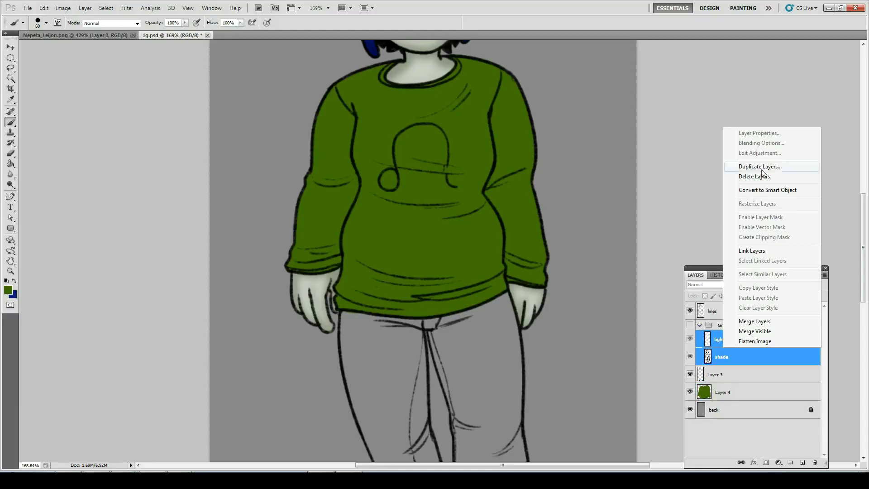
pyautogui.click(763, 167)
pyautogui.press('Return')
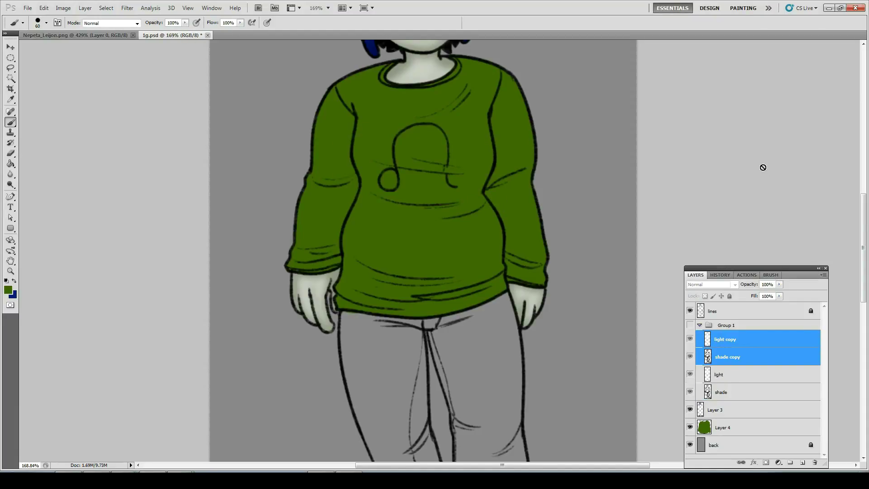
pyautogui.moveTo(732, 352); pyautogui.dragTo(731, 421)
pyautogui.hotkey('ctrl', 'alt', 'g')
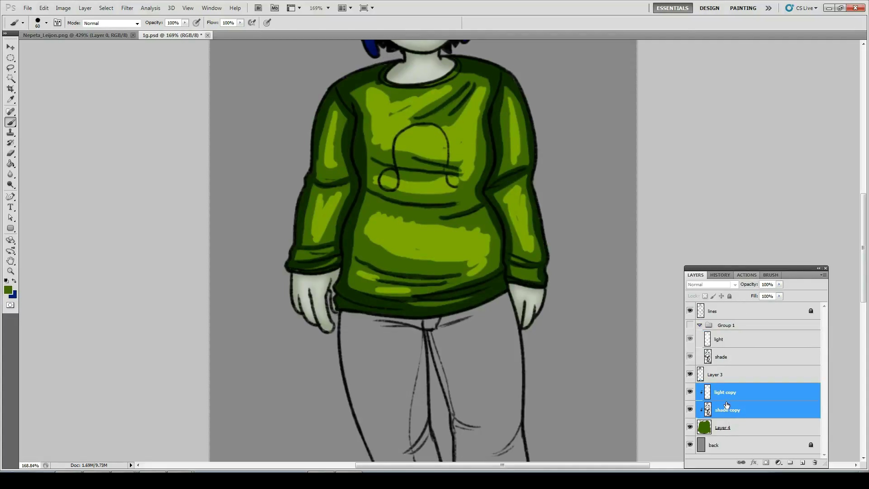
# Blur the sweater's shade and light copies with the same Gaussian Blur, and set the light copy's opacity to 25%
pyautogui.click(727, 408)
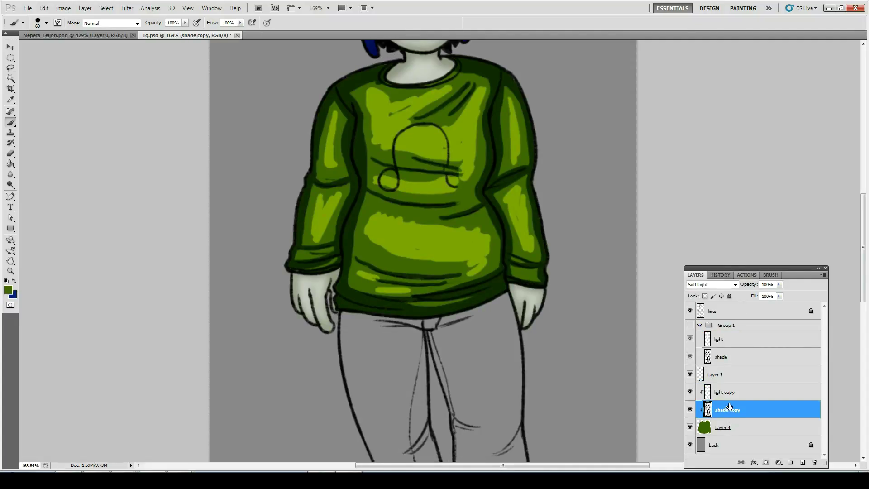
pyautogui.click(733, 392)
pyautogui.hotkey('shift', 'alt', 'f')
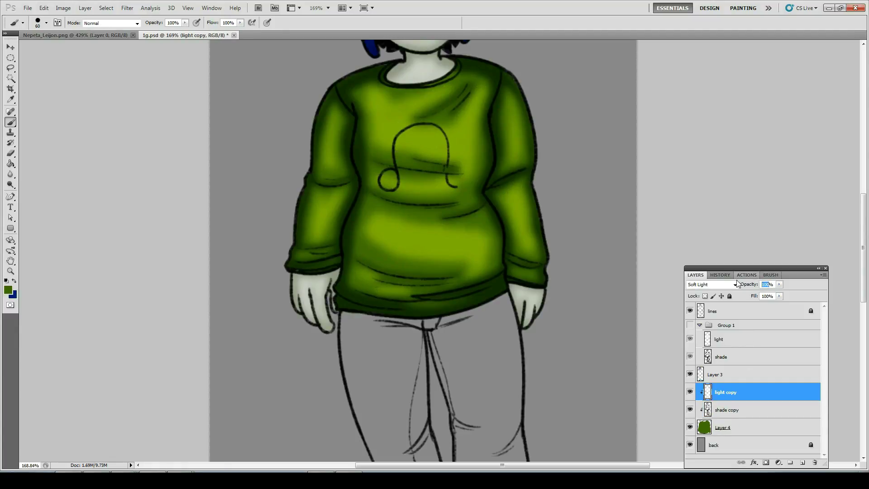
pyautogui.write('25')
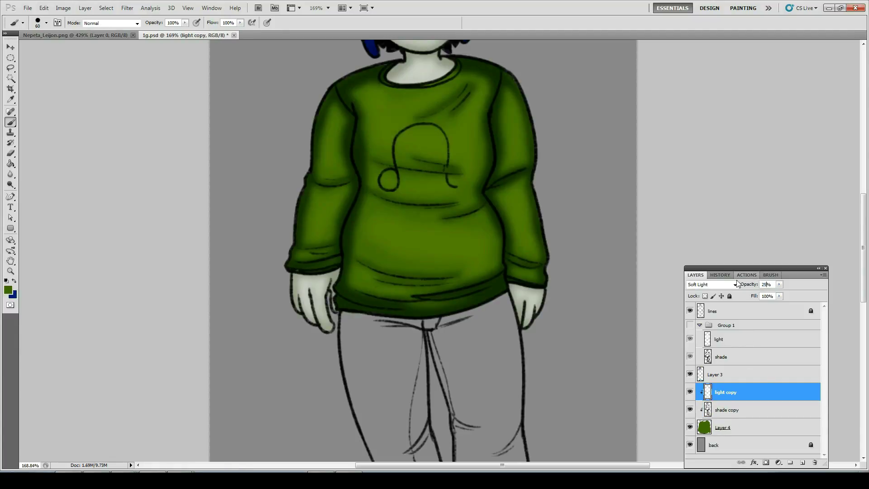
# Set the opacity of the sweater's shade copy layer to 75%
pyautogui.click(733, 410)
pyautogui.click(773, 284)
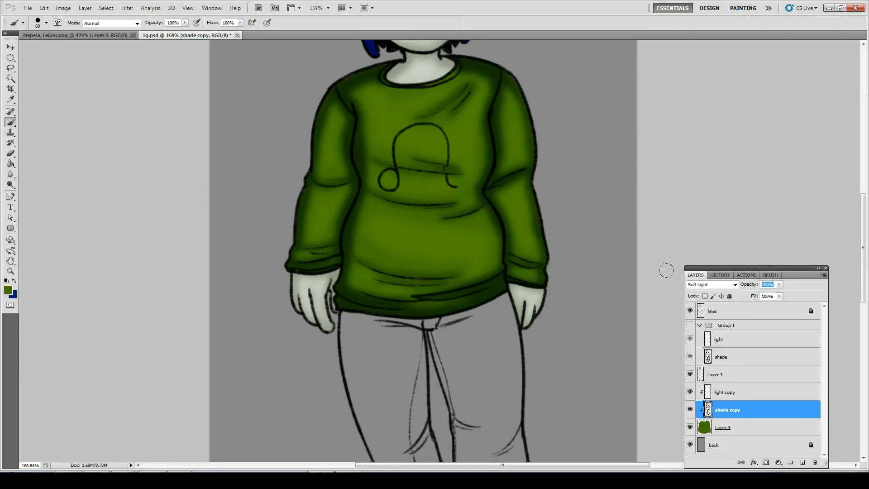
pyautogui.write('75')
pyautogui.hotkey('ctrl', '0')
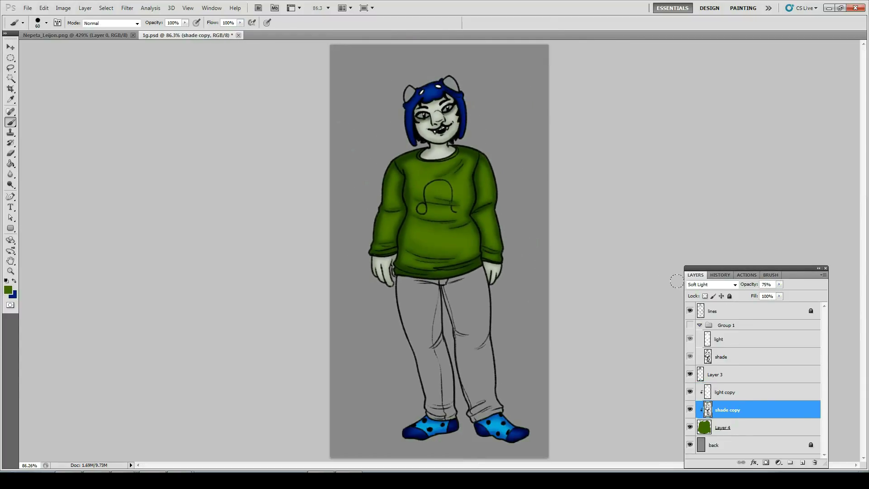
# Merge the sweater's Layer 4 and its clipped light and shade copies into Layer 3, and save the document
pyautogui.click(711, 424)
pyautogui.press('z')
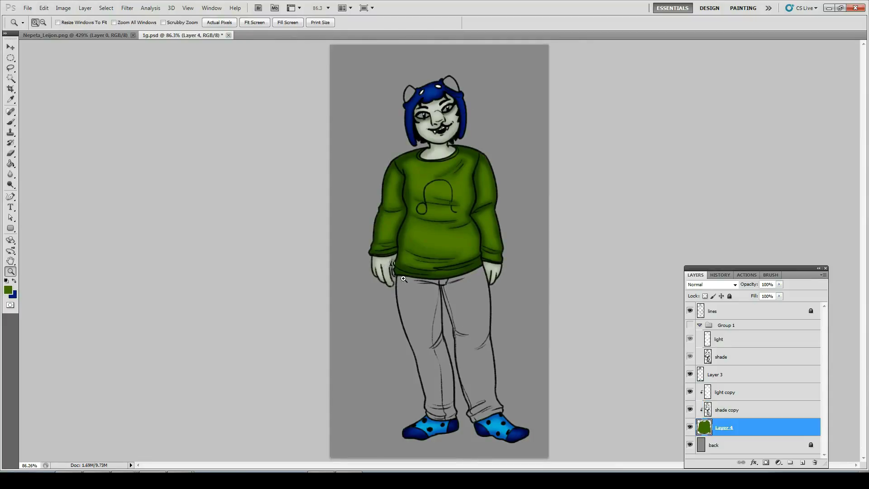
pyautogui.moveTo(395, 270); pyautogui.dragTo(436, 308)
pyautogui.press('b')
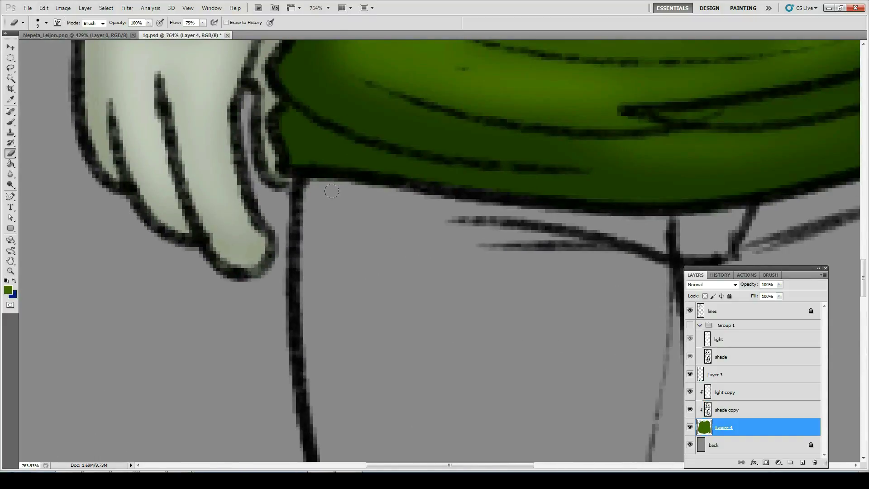
pyautogui.hotkey('ctrl', '0')
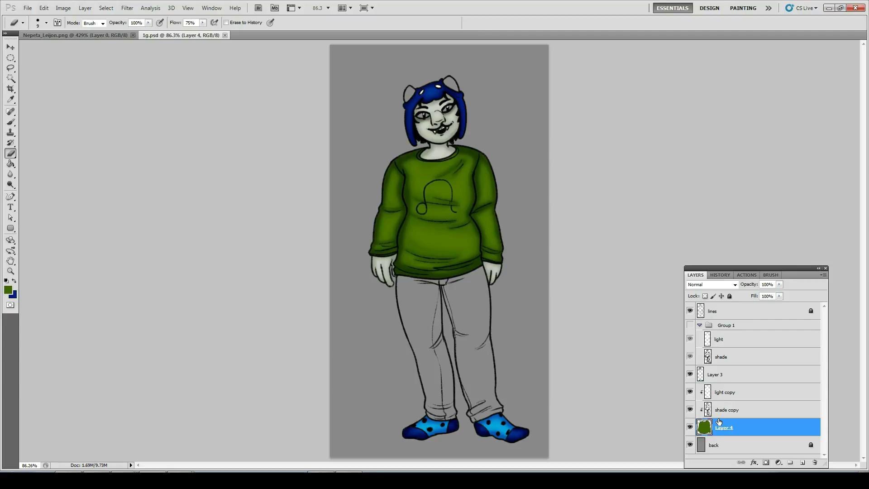
pyautogui.hotkey('ctrl', 'e')
pyautogui.hotkey('ctrl', 'e')
pyautogui.hotkey('ctrl', 's')
# Add a new layer directly above the back layer and choose dark grey as the brush color for the trousers
pyautogui.click(718, 392)
pyautogui.click(802, 462)
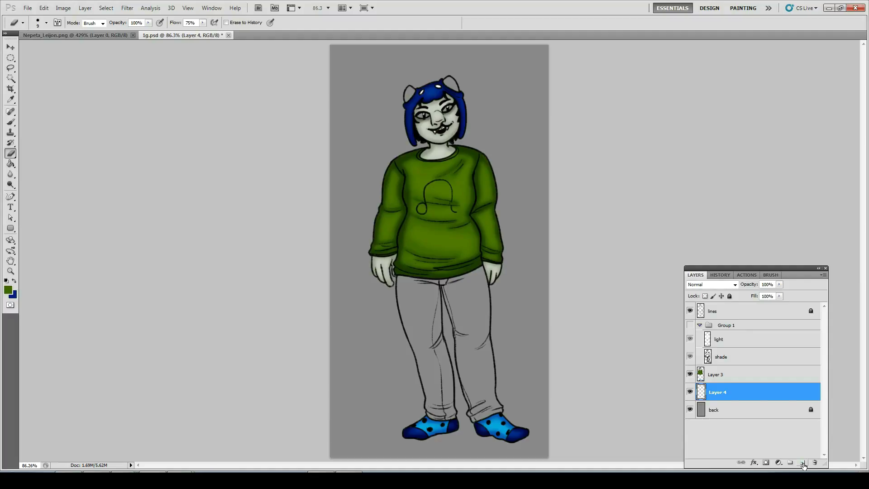
pyautogui.press('b')
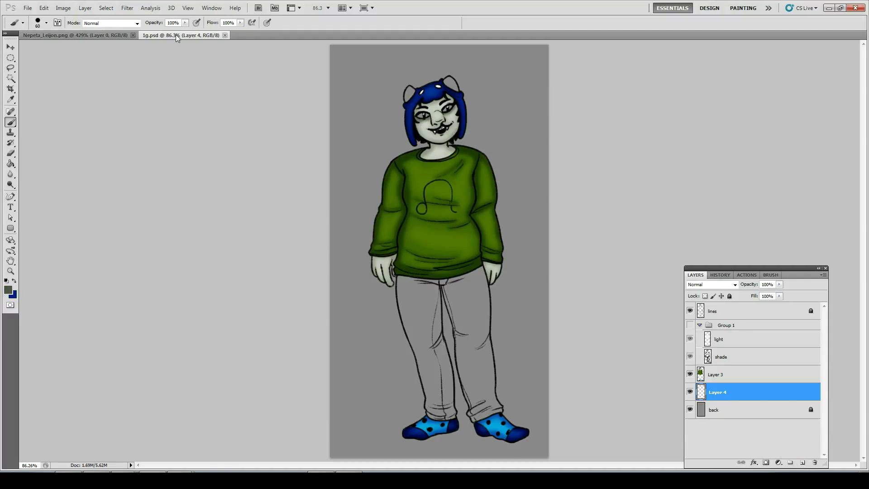
# Paint the trouser leg on the character's right side dark grey on Layer 4, from the waist to the cuff
pyautogui.press('z')
pyautogui.moveTo(531, 409); pyautogui.dragTo(531, 408)
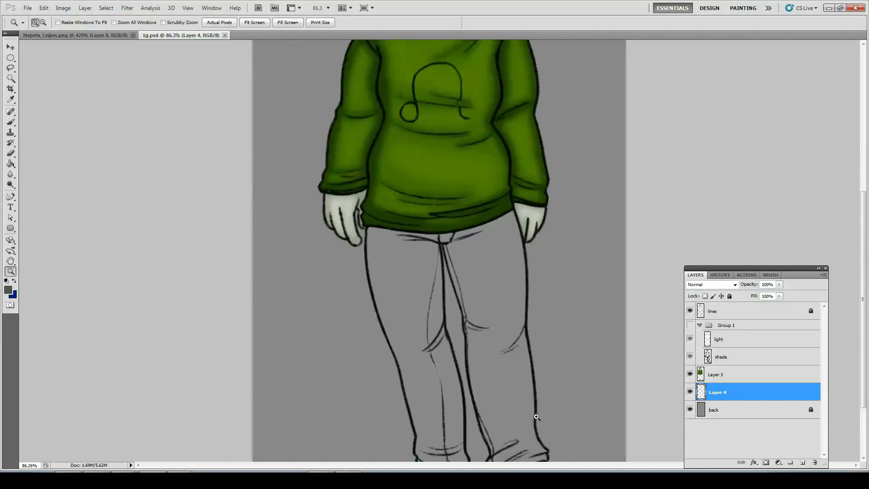
pyautogui.press('b')
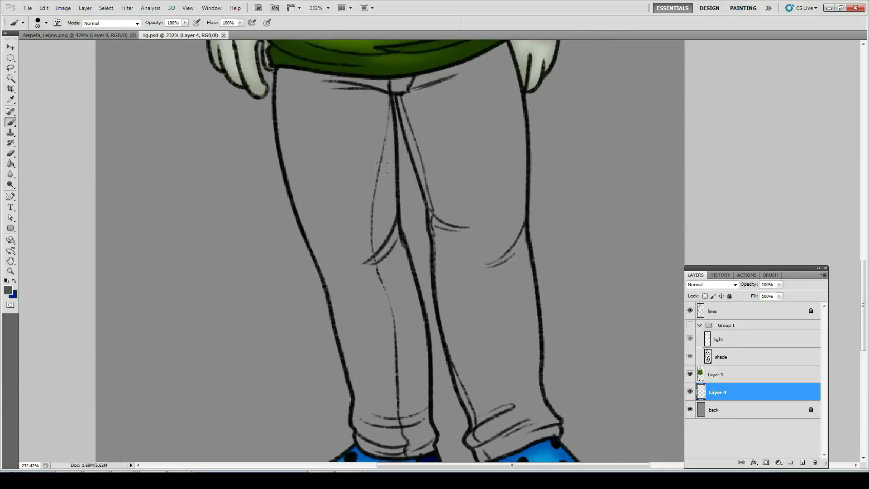
pyautogui.moveTo(306, 71)
pyautogui.mouseDown()
pyautogui.moveTo(335, 131)
pyautogui.moveTo(298, 91)
pyautogui.moveTo(280, 86)
pyautogui.moveTo(299, 58)
pyautogui.mouseUp()
pyautogui.moveTo(335, 149)
pyautogui.mouseDown()
pyautogui.moveTo(362, 163)
pyautogui.moveTo(378, 86)
pyautogui.moveTo(358, 86)
pyautogui.mouseUp()
pyautogui.moveTo(362, 131)
pyautogui.mouseDown()
pyautogui.moveTo(363, 177)
pyautogui.moveTo(324, 177)
pyautogui.moveTo(281, 75)
pyautogui.moveTo(301, 162)
pyautogui.moveTo(286, 131)
pyautogui.moveTo(316, 218)
pyautogui.moveTo(291, 163)
pyautogui.moveTo(313, 222)
pyautogui.moveTo(375, 296)
pyautogui.moveTo(364, 209)
pyautogui.mouseUp()
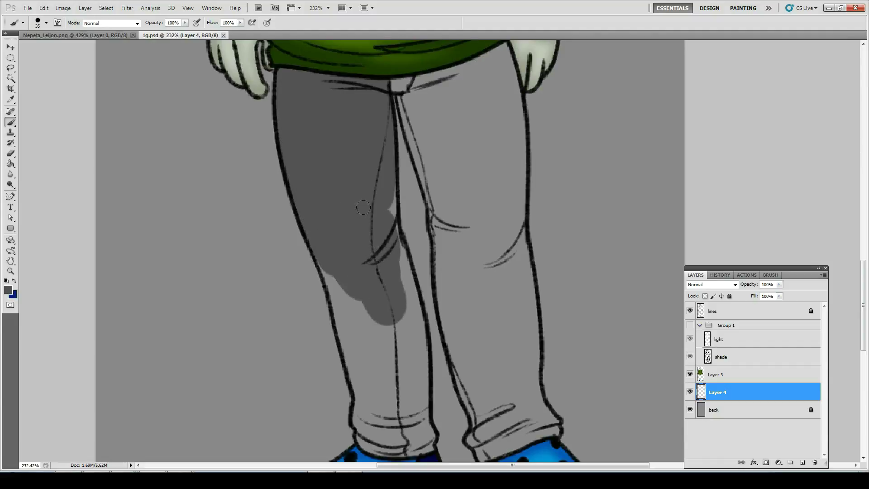
pyautogui.moveTo(361, 163)
pyautogui.mouseDown()
pyautogui.moveTo(398, 248)
pyautogui.moveTo(423, 405)
pyautogui.moveTo(384, 452)
pyautogui.moveTo(363, 429)
pyautogui.moveTo(371, 419)
pyautogui.moveTo(362, 358)
pyautogui.moveTo(327, 249)
pyautogui.moveTo(369, 359)
pyautogui.mouseUp()
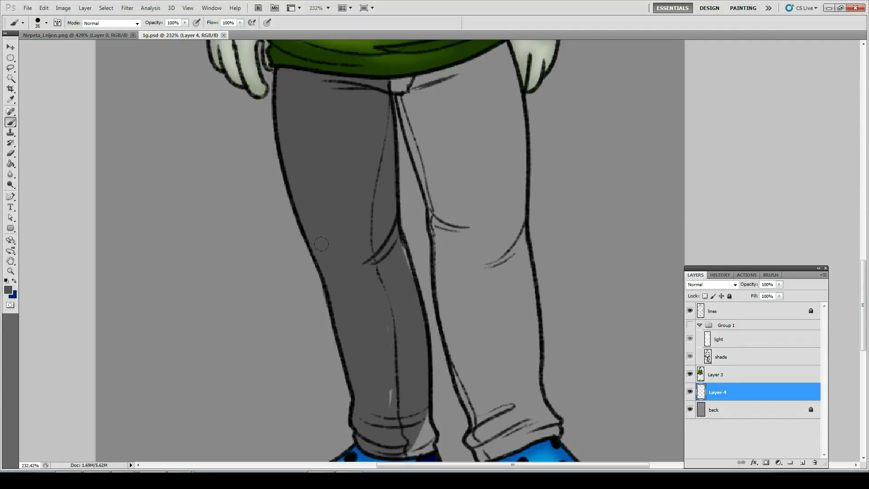
pyautogui.moveTo(376, 244)
pyautogui.mouseDown()
pyautogui.moveTo(420, 437)
pyautogui.moveTo(405, 424)
pyautogui.mouseUp()
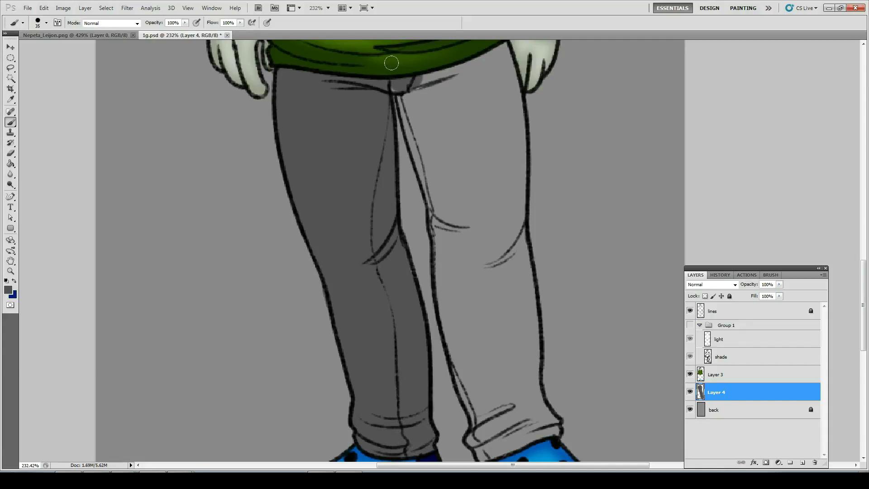
# Fill the other trouser leg with the same dark grey, including the rolled cuff above the sock
pyautogui.moveTo(498, 55)
pyautogui.mouseDown()
pyautogui.moveTo(474, 34)
pyautogui.moveTo(500, 68)
pyautogui.moveTo(503, 91)
pyautogui.moveTo(448, 95)
pyautogui.moveTo(402, 73)
pyautogui.moveTo(440, 206)
pyautogui.moveTo(429, 63)
pyautogui.moveTo(466, 210)
pyautogui.moveTo(487, 170)
pyautogui.moveTo(487, 82)
pyautogui.moveTo(495, 120)
pyautogui.moveTo(491, 208)
pyautogui.moveTo(498, 190)
pyautogui.mouseUp()
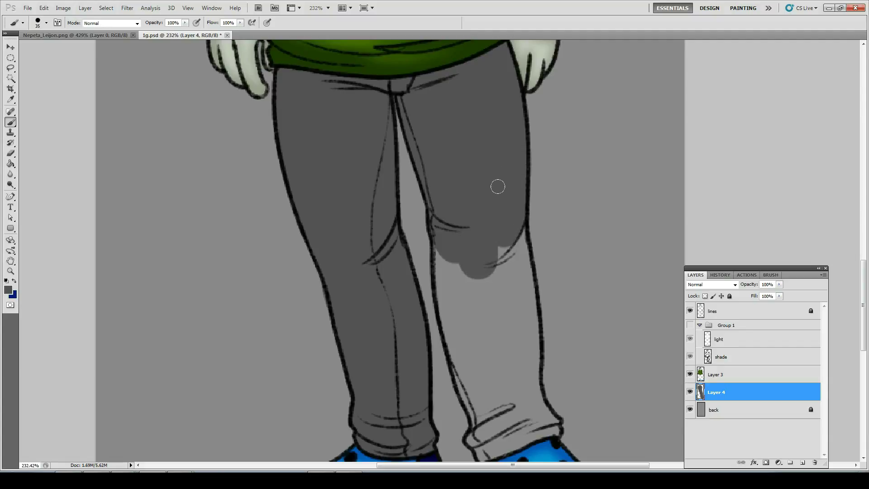
pyautogui.moveTo(492, 105)
pyautogui.mouseDown()
pyautogui.moveTo(463, 269)
pyautogui.moveTo(437, 209)
pyautogui.moveTo(479, 408)
pyautogui.moveTo(448, 321)
pyautogui.moveTo(441, 229)
pyautogui.moveTo(451, 312)
pyautogui.moveTo(443, 235)
pyautogui.moveTo(431, 270)
pyautogui.moveTo(380, 264)
pyautogui.moveTo(443, 264)
pyautogui.moveTo(488, 287)
pyautogui.moveTo(496, 312)
pyautogui.moveTo(488, 237)
pyautogui.moveTo(495, 219)
pyautogui.moveTo(506, 348)
pyautogui.moveTo(509, 316)
pyautogui.moveTo(501, 384)
pyautogui.moveTo(517, 415)
pyautogui.moveTo(532, 418)
pyautogui.moveTo(509, 363)
pyautogui.mouseUp()
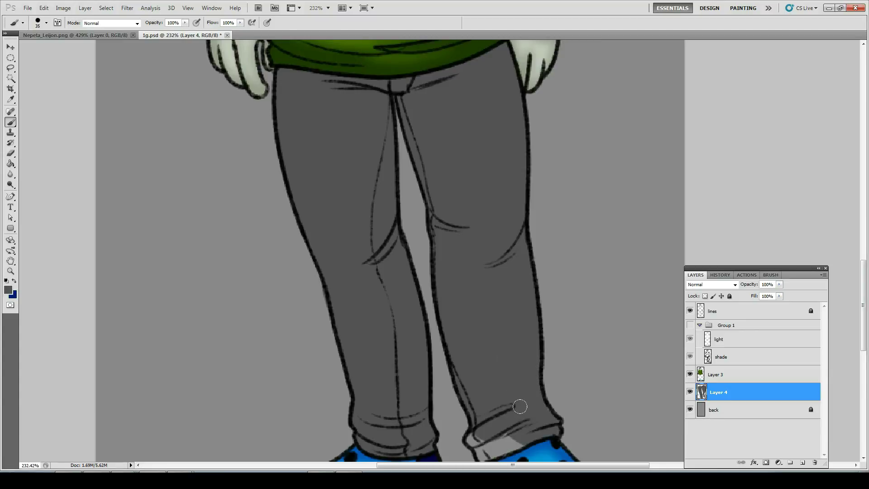
pyautogui.scroll(-3, 491, 368)
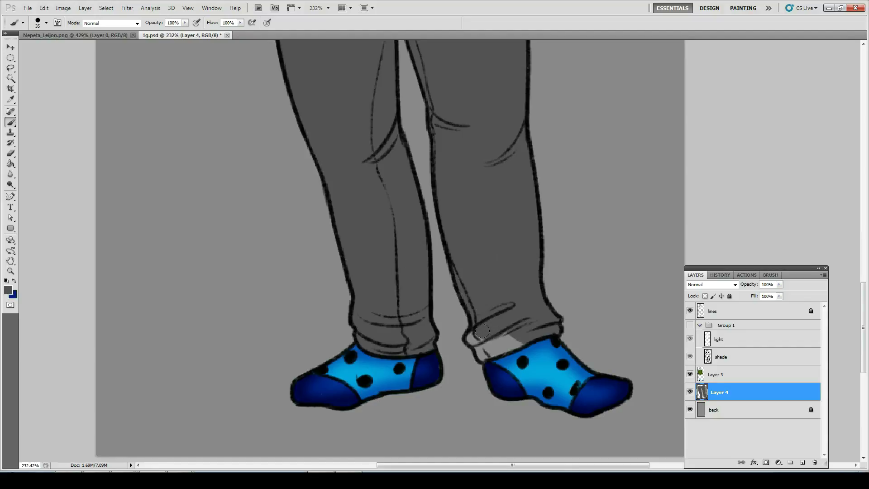
pyautogui.moveTo(474, 327)
pyautogui.mouseDown()
pyautogui.moveTo(493, 347)
pyautogui.moveTo(506, 326)
pyautogui.mouseUp()
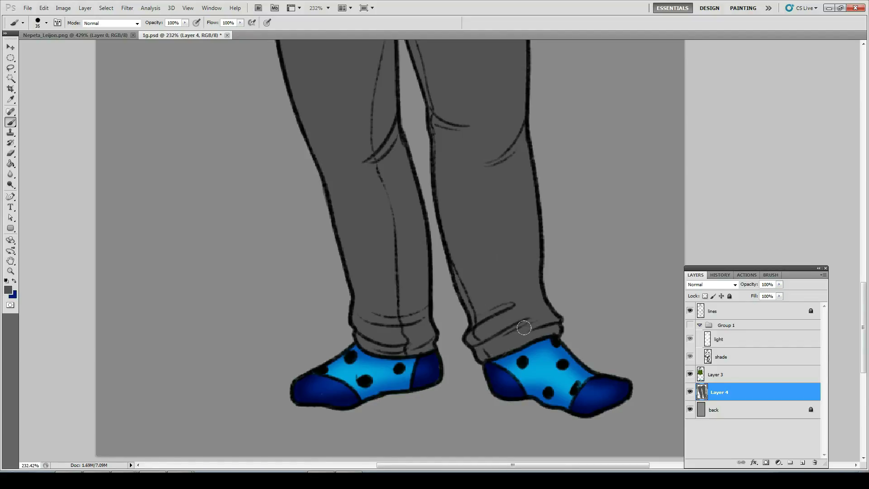
# Duplicate the light and shade layers from Group 1 and clip the copies to the trousers on Layer 4
pyautogui.click(735, 340)
pyautogui.keyDown('shift'); pyautogui.click(738, 355); pyautogui.keyUp('shift')
pyautogui.rightClick(738, 354)
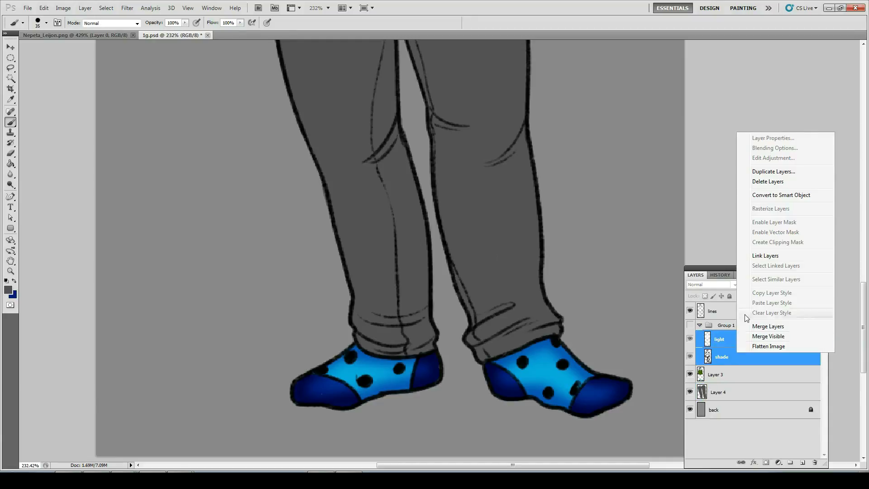
pyautogui.click(765, 175)
pyautogui.press('Return')
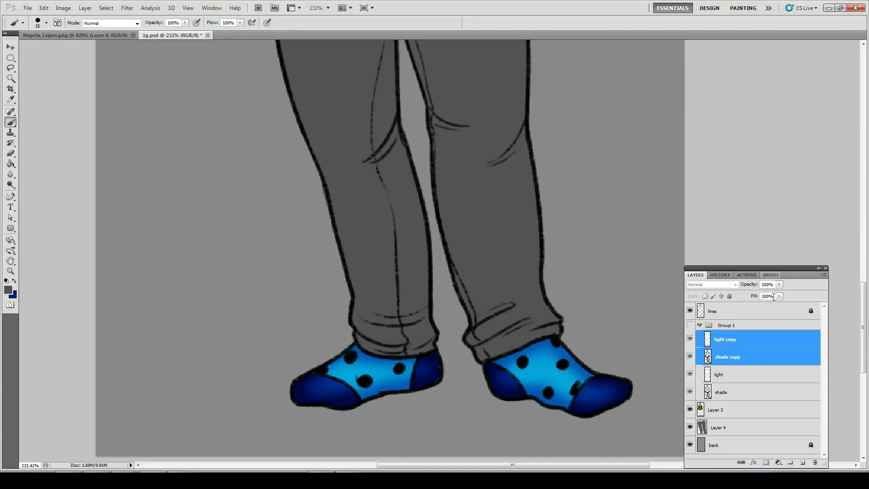
pyautogui.scroll(-1, 752, 263)
pyautogui.moveTo(737, 352); pyautogui.dragTo(736, 416)
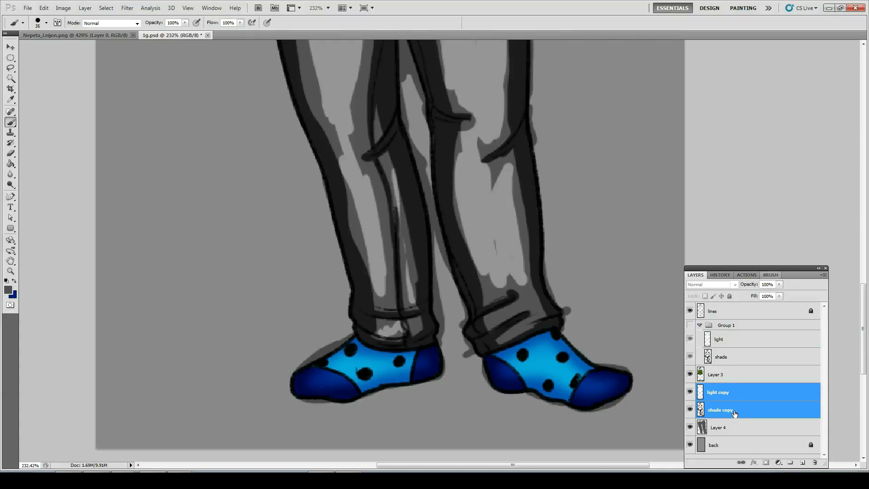
pyautogui.hotkey('ctrl', 'alt', 'g')
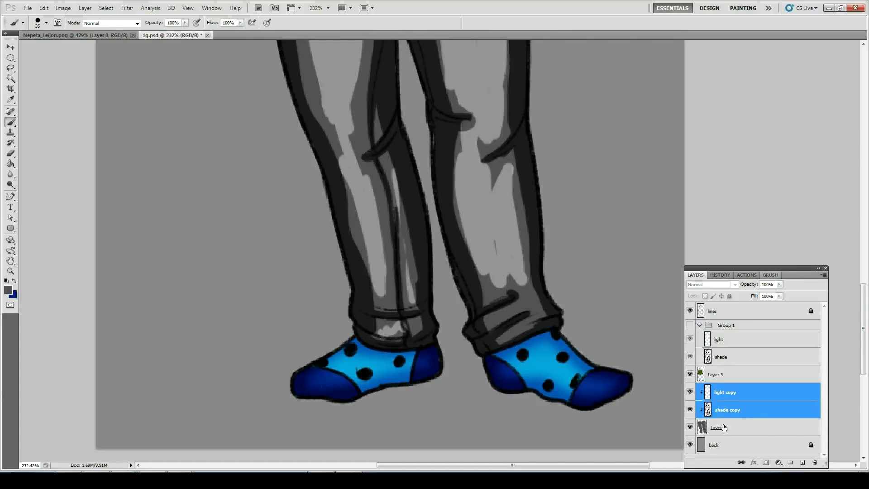
# Blur the trousers' shade copy and light copy with the previously used Gaussian Blur
pyautogui.click(724, 427)
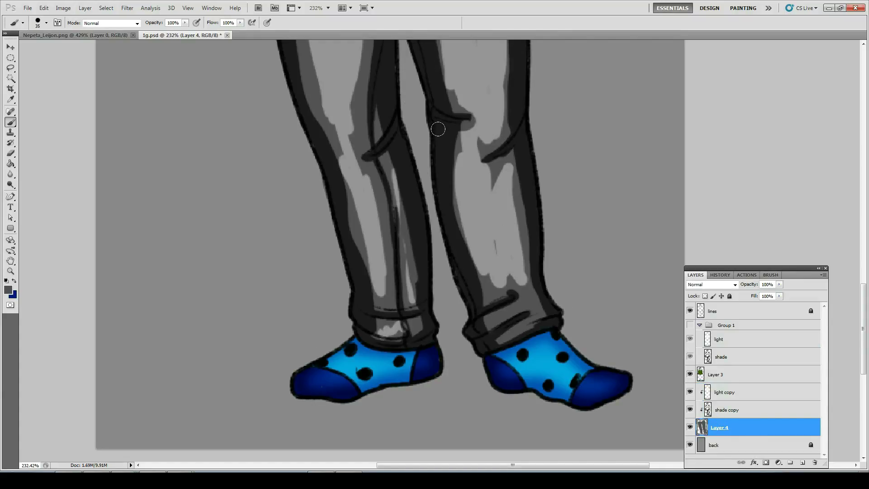
pyautogui.moveTo(446, 152); pyautogui.dragTo(479, 316)
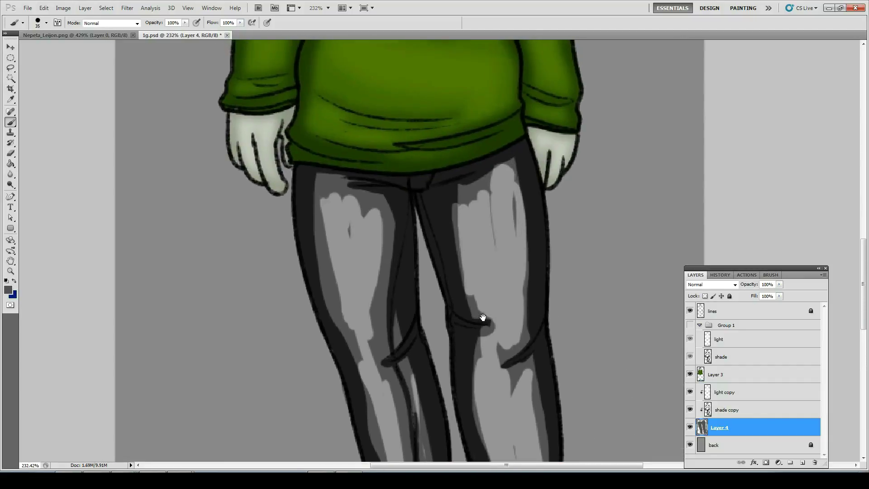
pyautogui.click(730, 415)
pyautogui.hotkey('shift', 'alt', 'f')
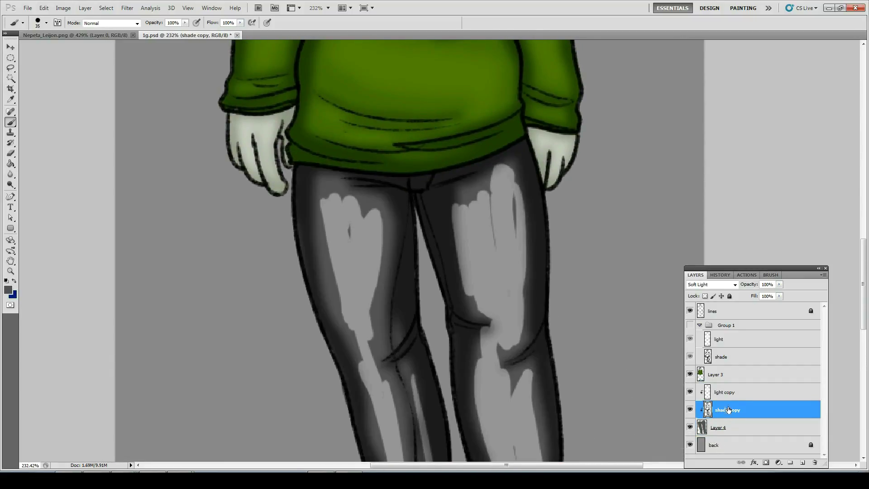
pyautogui.click(727, 396)
pyautogui.hotkey('shift', 'alt', 'f')
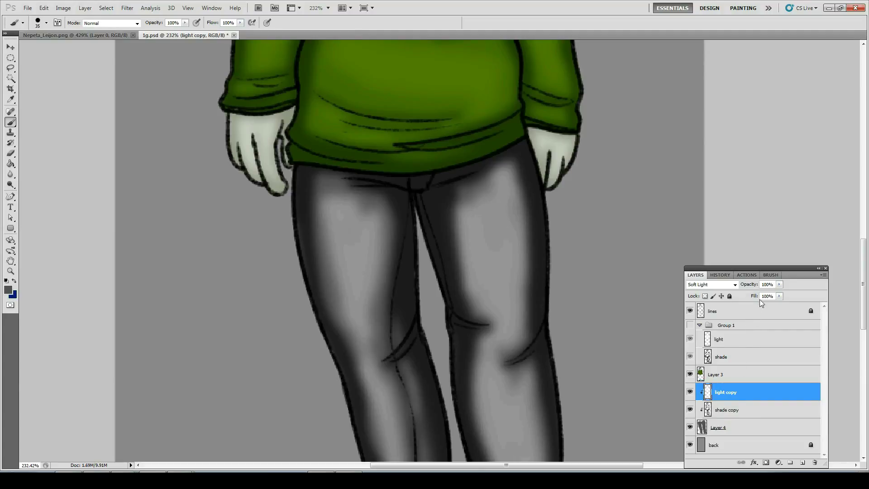
# Set the trousers' light copy to 25% opacity and their shade copy to 75%
pyautogui.moveTo(773, 284); pyautogui.dragTo(761, 286)
pyautogui.write('25')
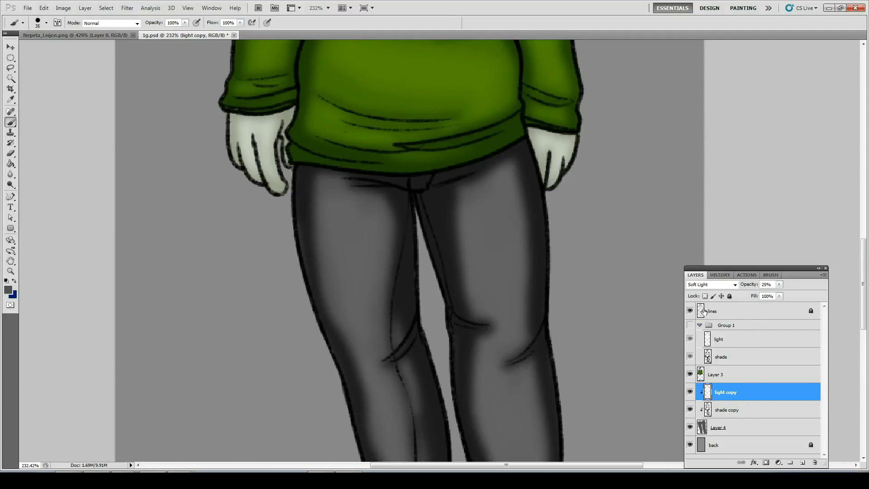
pyautogui.click(732, 414)
pyautogui.moveTo(775, 284); pyautogui.dragTo(718, 289)
pyautogui.write('75')
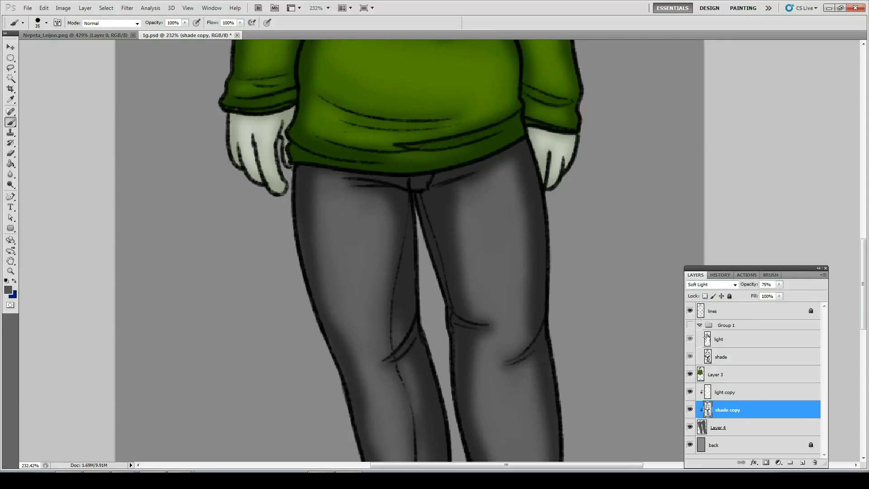
# Save the document and merge the trousers' Layer 4 and its clipped light and shade copies into Layer 3
pyautogui.click(726, 430)
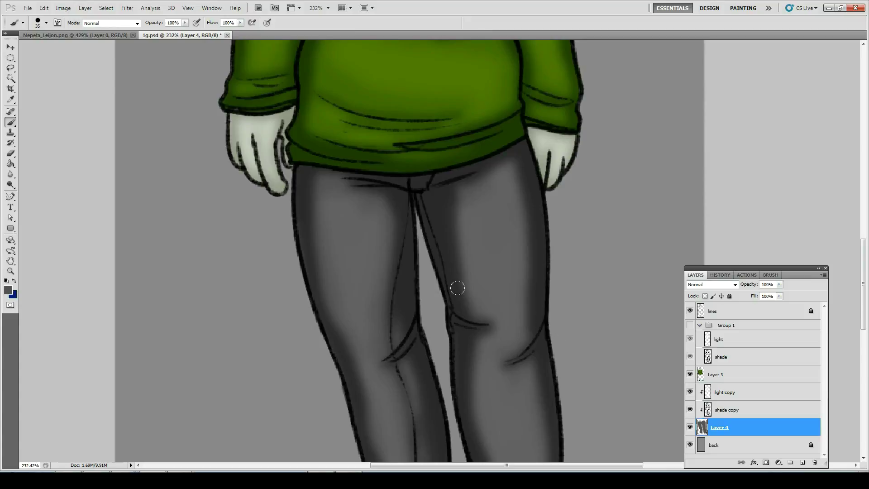
pyautogui.scroll(-5, 357, 237)
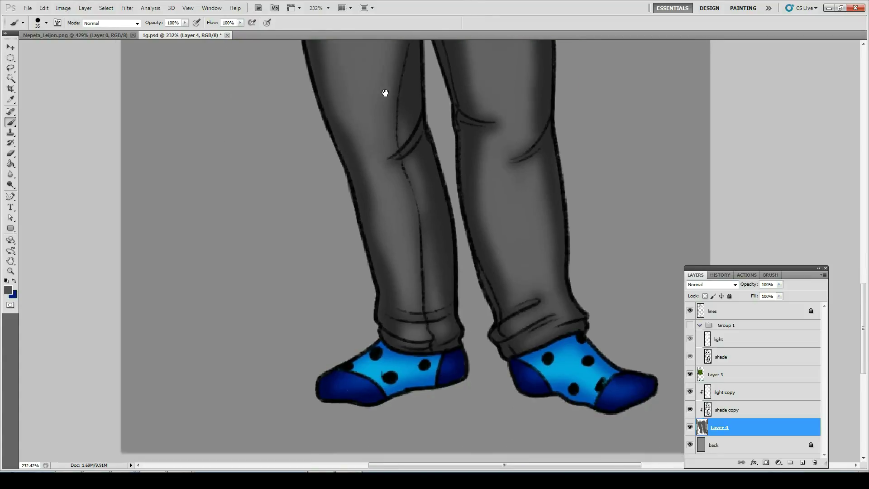
pyautogui.hotkey('ctrl', '0')
pyautogui.hotkey('ctrl', 's')
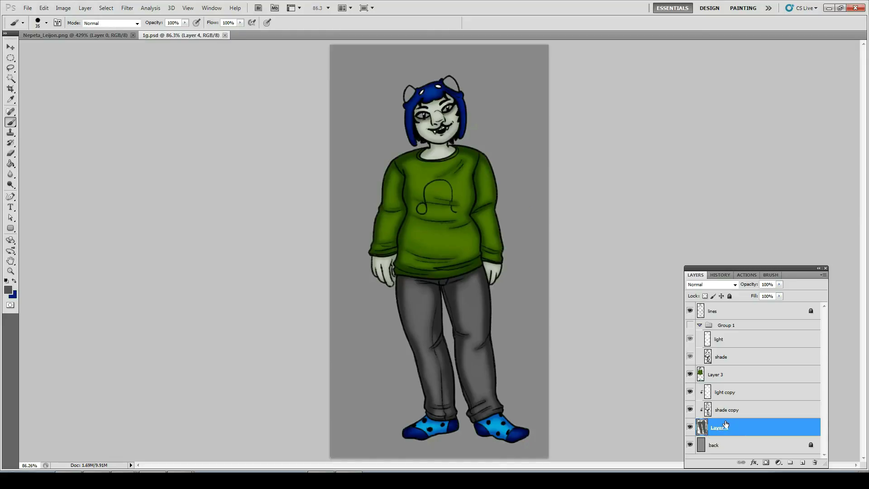
pyautogui.hotkey('ctrl', 'e')
pyautogui.hotkey('ctrl', 'e')
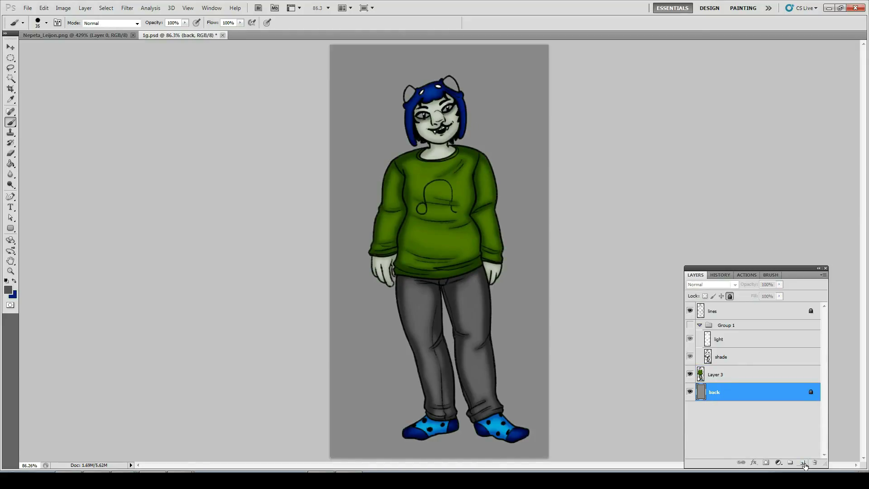
# Add a new layer above the back layer and paint the eyes and both cat-ear horns yellow-orange with a small brush
pyautogui.click(804, 463)
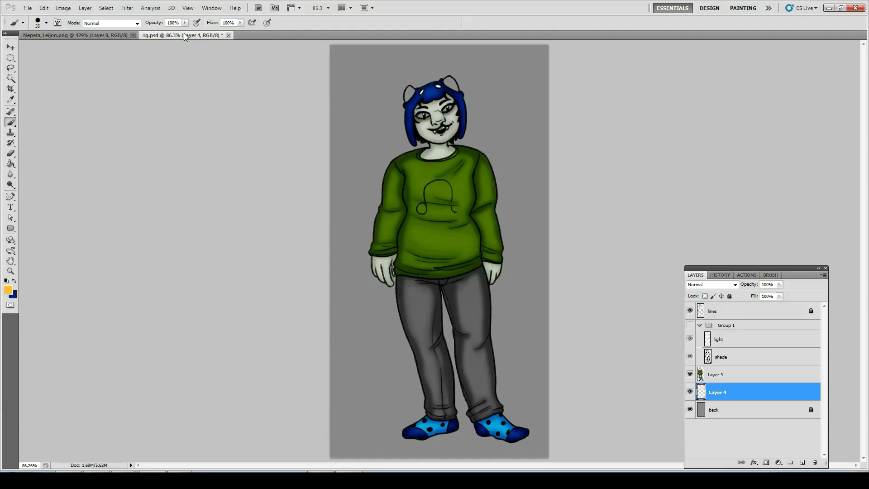
pyautogui.moveTo(418, 116); pyautogui.dragTo(450, 105)
pyautogui.press('z')
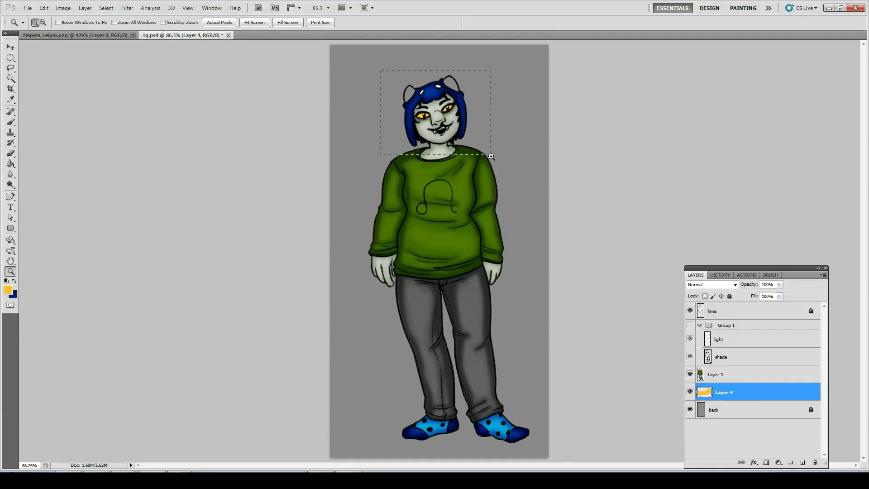
pyautogui.moveTo(490, 154); pyautogui.dragTo(491, 155)
pyautogui.press('b')
pyautogui.press('[')
pyautogui.press('[')
pyautogui.press('[')
pyautogui.press('[')
pyautogui.press('[')
pyautogui.moveTo(498, 70)
pyautogui.mouseDown()
pyautogui.moveTo(476, 93)
pyautogui.moveTo(481, 116)
pyautogui.moveTo(500, 95)
pyautogui.moveTo(499, 74)
pyautogui.moveTo(542, 139)
pyautogui.moveTo(505, 77)
pyautogui.moveTo(502, 90)
pyautogui.moveTo(525, 120)
pyautogui.mouseUp()
pyautogui.moveTo(314, 118)
pyautogui.mouseDown()
pyautogui.moveTo(297, 166)
pyautogui.moveTo(303, 197)
pyautogui.moveTo(294, 157)
pyautogui.moveTo(306, 125)
pyautogui.moveTo(317, 119)
pyautogui.moveTo(346, 152)
pyautogui.moveTo(320, 132)
pyautogui.moveTo(317, 175)
pyautogui.mouseUp()
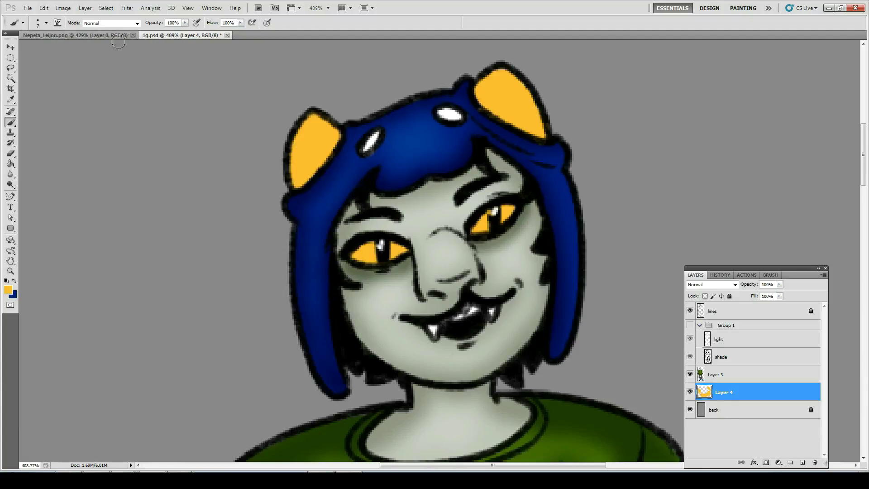
# Paint an orange band across the lower part of both horns and erase the overflow outside their outlines
pyautogui.keyDown('alt'); pyautogui.click(311, 107); pyautogui.keyUp('alt')
pyautogui.moveTo(339, 129)
pyautogui.mouseDown()
pyautogui.moveTo(293, 170)
pyautogui.moveTo(336, 127)
pyautogui.moveTo(330, 155)
pyautogui.moveTo(298, 184)
pyautogui.moveTo(306, 166)
pyautogui.mouseUp()
pyautogui.moveTo(485, 95)
pyautogui.mouseDown()
pyautogui.moveTo(539, 114)
pyautogui.moveTo(535, 123)
pyautogui.moveTo(501, 115)
pyautogui.moveTo(478, 91)
pyautogui.moveTo(545, 128)
pyautogui.mouseUp()
pyautogui.press('e')
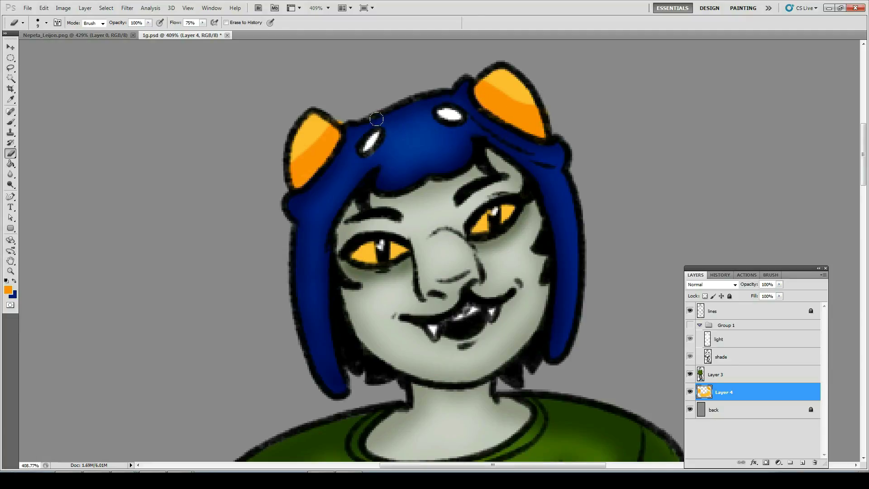
pyautogui.moveTo(549, 109); pyautogui.dragTo(556, 122)
# Paint a narrow red-orange band along the base of both horns where they meet the hat
pyautogui.press('b')
pyautogui.moveTo(353, 150)
pyautogui.mouseDown()
pyautogui.moveTo(340, 136)
pyautogui.moveTo(330, 160)
pyautogui.moveTo(295, 191)
pyautogui.moveTo(346, 132)
pyautogui.mouseUp()
pyautogui.moveTo(473, 92); pyautogui.dragTo(535, 138)
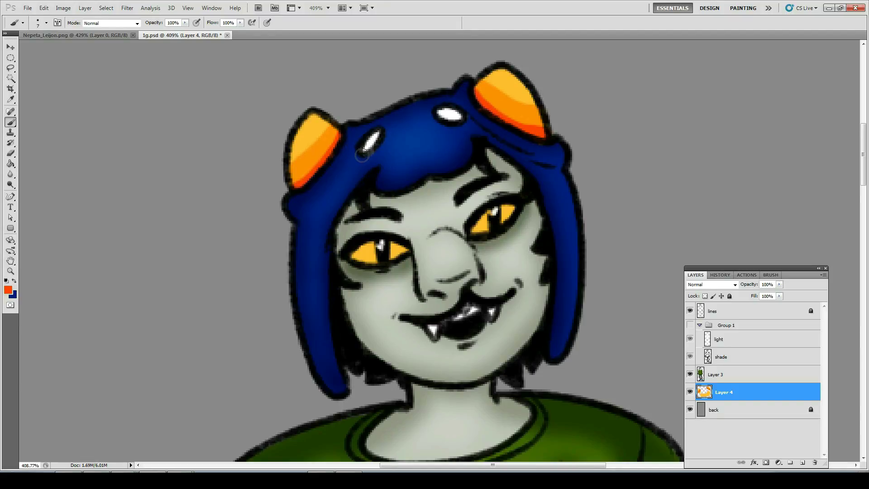
# Soften the transitions between the horns' color bands with the Blur tool
pyautogui.press('r')
pyautogui.moveTo(295, 159); pyautogui.dragTo(324, 144)
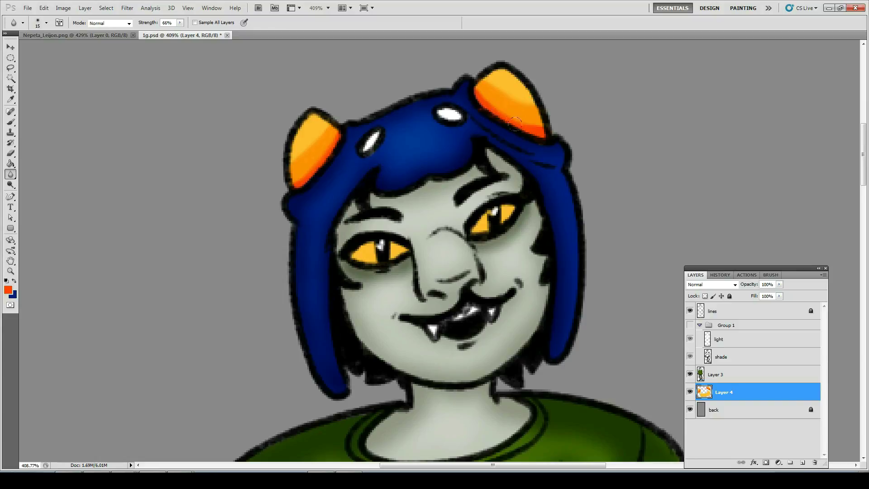
pyautogui.hotkey('ctrl', '0')
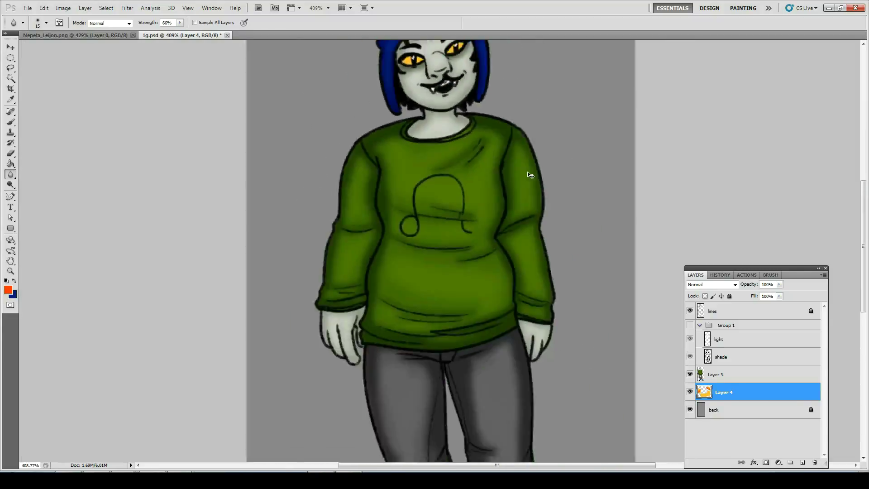
# Duplicate the light and shade layers, move both copies directly above Layer 4, and clip them to it
pyautogui.click(741, 345)
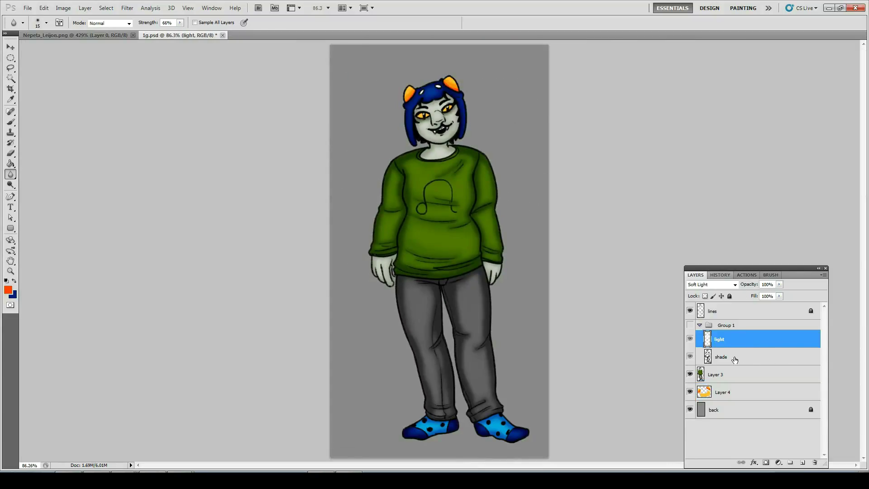
pyautogui.keyDown('shift'); pyautogui.click(735, 357); pyautogui.keyUp('shift')
pyautogui.rightClick(734, 356)
pyautogui.click(755, 175)
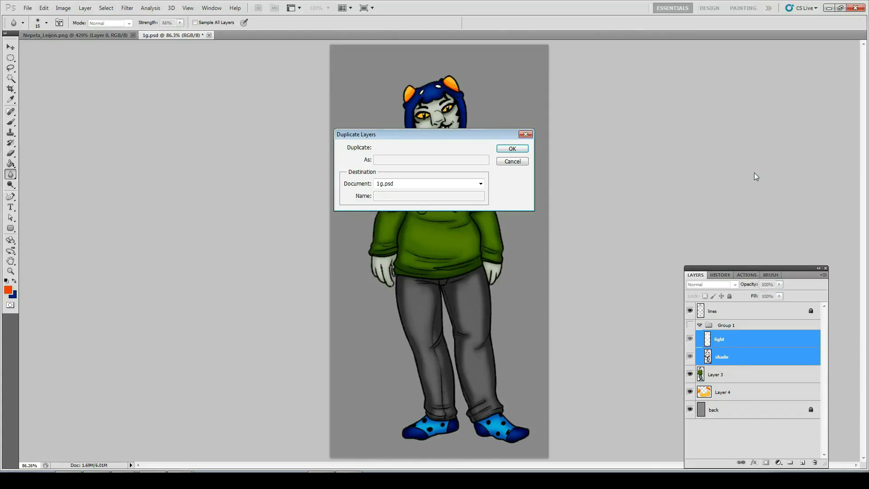
pyautogui.press('Return')
pyautogui.moveTo(755, 367); pyautogui.dragTo(738, 416)
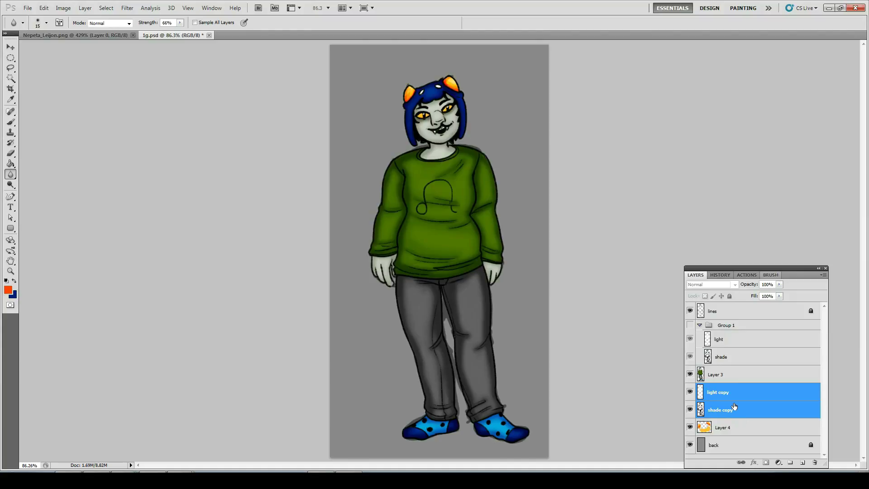
pyautogui.hotkey('ctrl', 'alt', 'g')
# Merge Layer 4 and its clipped light and shade copies into Layer 3, and hide the back layer
pyautogui.click(731, 415)
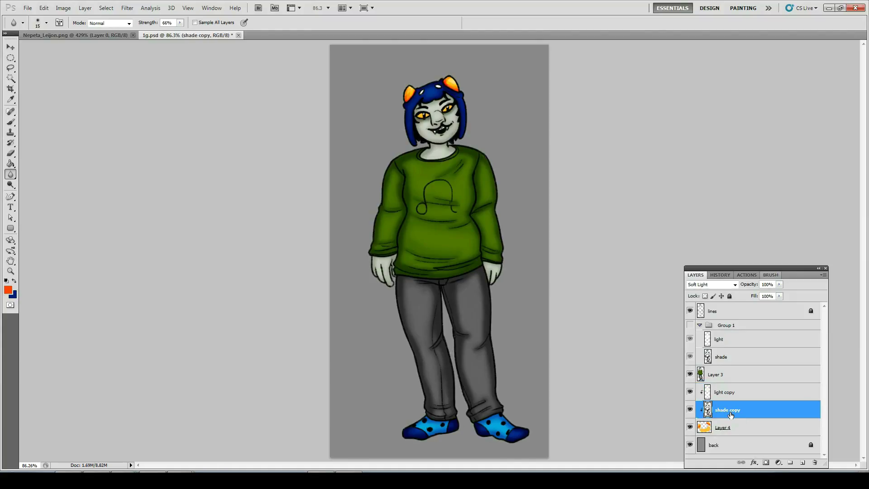
pyautogui.click(731, 392)
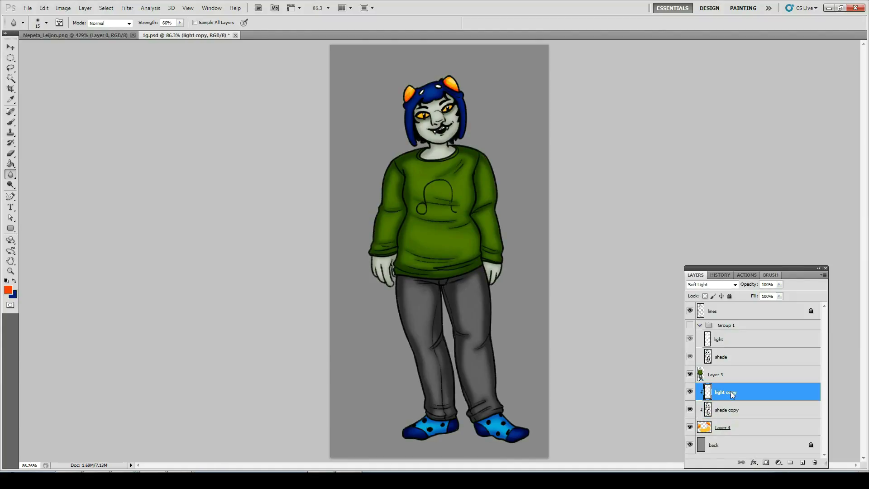
pyautogui.click(725, 427)
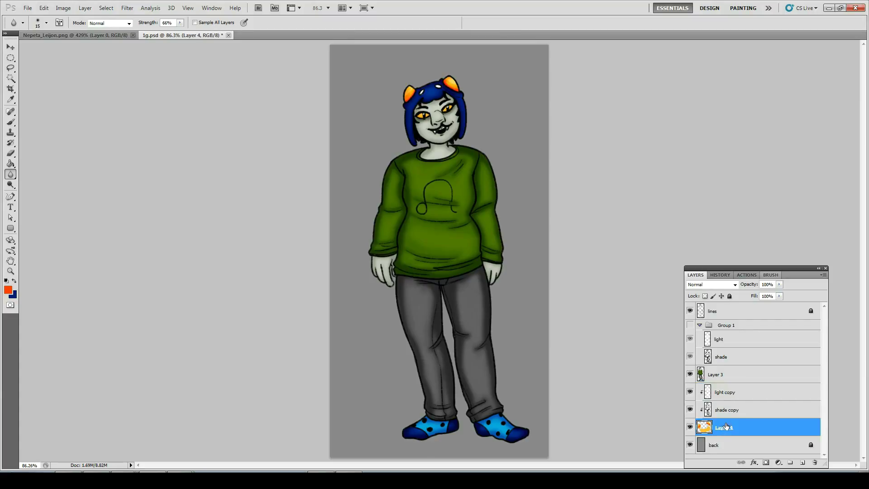
pyautogui.hotkey('ctrl', 'e')
pyautogui.keyDown('shift'); pyautogui.click(724, 375); pyautogui.keyUp('shift')
pyautogui.hotkey('ctrl', 'e')
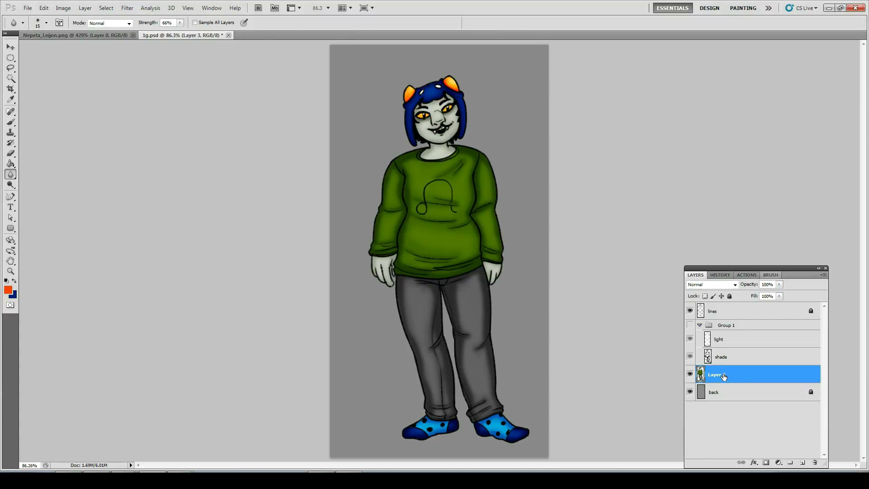
pyautogui.click(690, 392)
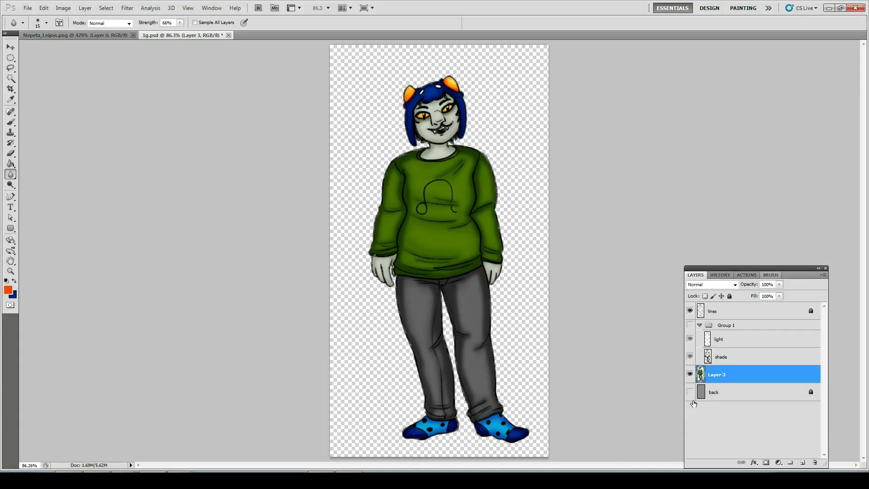